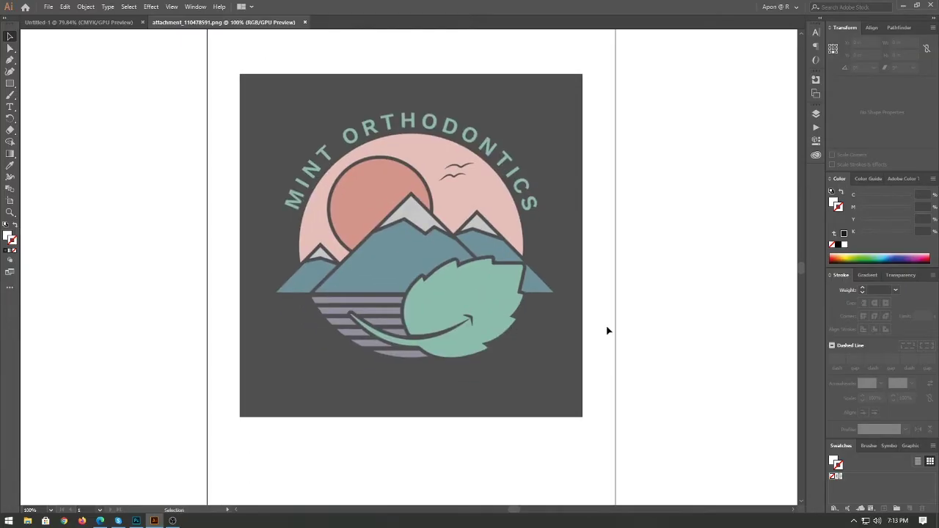
# Select the placed Mint Orthodontics reference logo on the dark artboard.
pyautogui.click(393, 230)
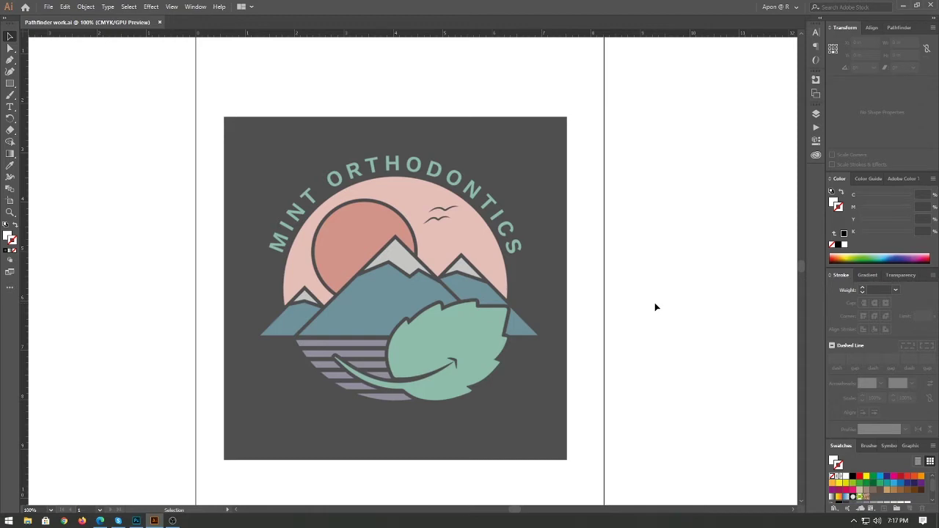
# Zoom in to frame the logo and pick the Ellipse tool (L).
pyautogui.hotkey('ctrl', '=')
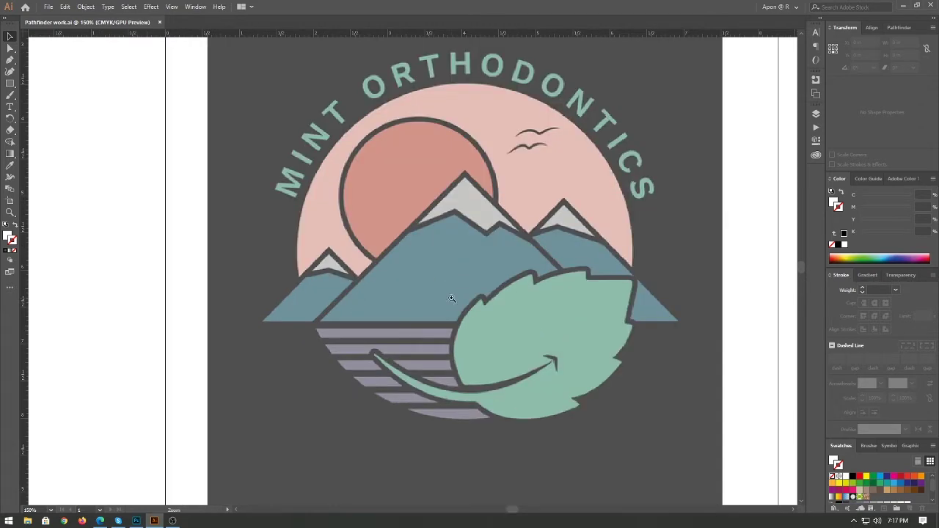
pyautogui.hotkey('ctrl', '=')
pyautogui.moveTo(543, 369); pyautogui.dragTo(560, 437)
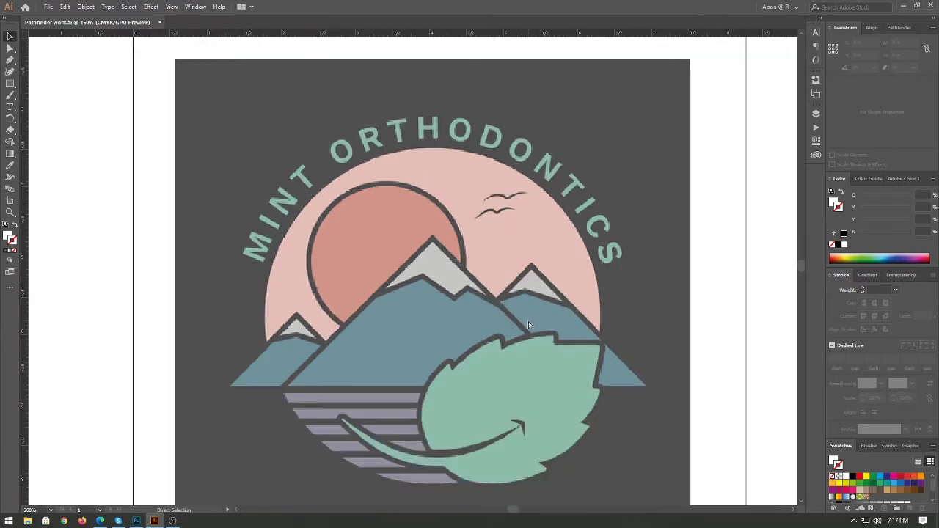
pyautogui.hotkey('ctrl', '-')
pyautogui.press('l')
# Set no fill with a magenta stroke and draw a circle over the pink disc.
pyautogui.click(15, 234)
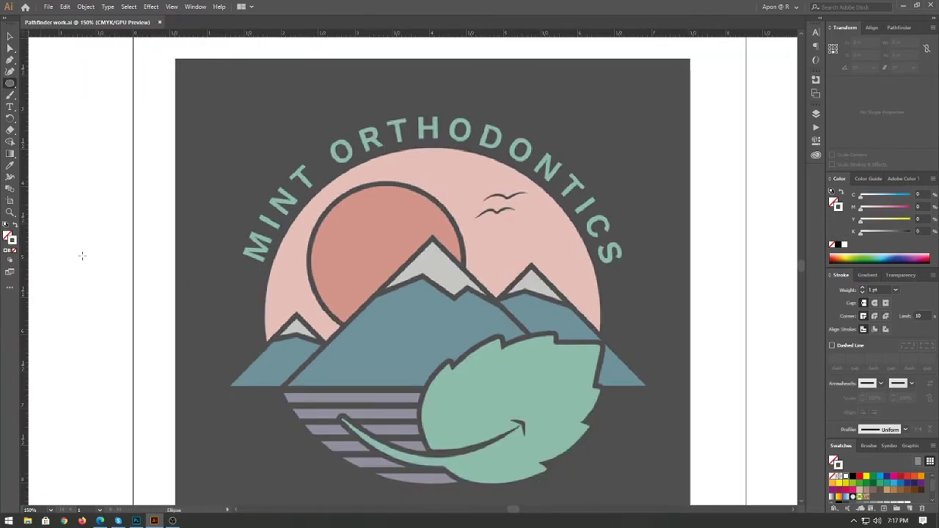
pyautogui.moveTo(862, 211); pyautogui.dragTo(910, 211)
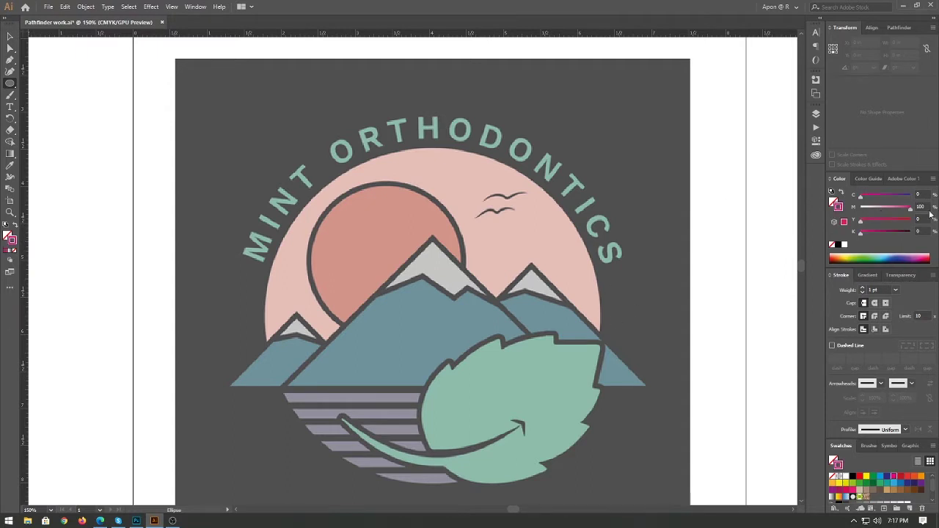
pyautogui.scroll(-2, 425, 271)
pyautogui.moveTo(435, 261); pyautogui.dragTo(588, 414)
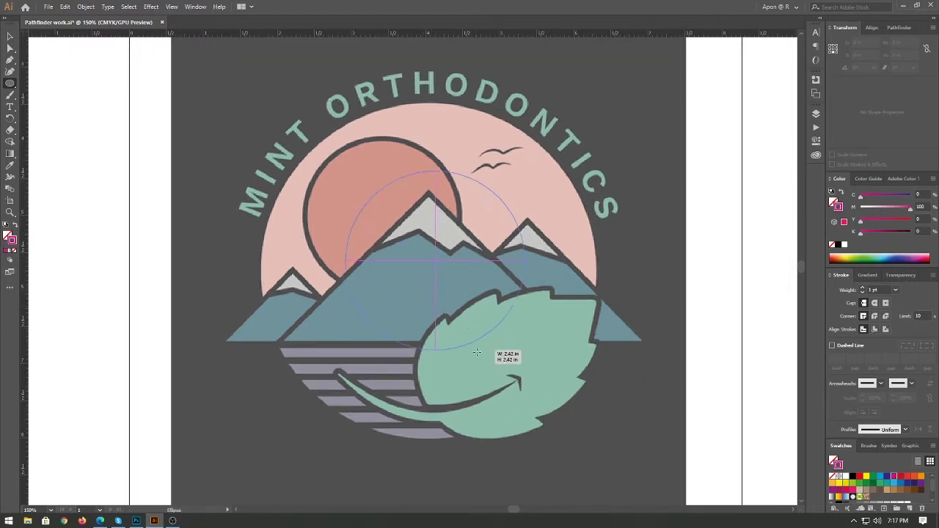
# Resize the circle to about 4.53 in wide and nudge it onto the disc.
pyautogui.press('a')
pyautogui.scroll(1, 361, 305)
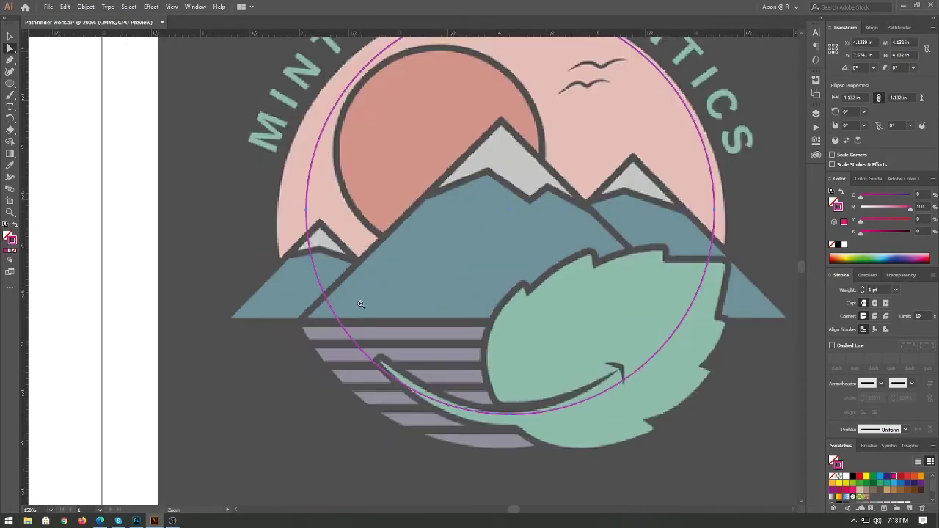
pyautogui.scroll(1, 421, 314)
pyautogui.scroll(-1, 436, 318)
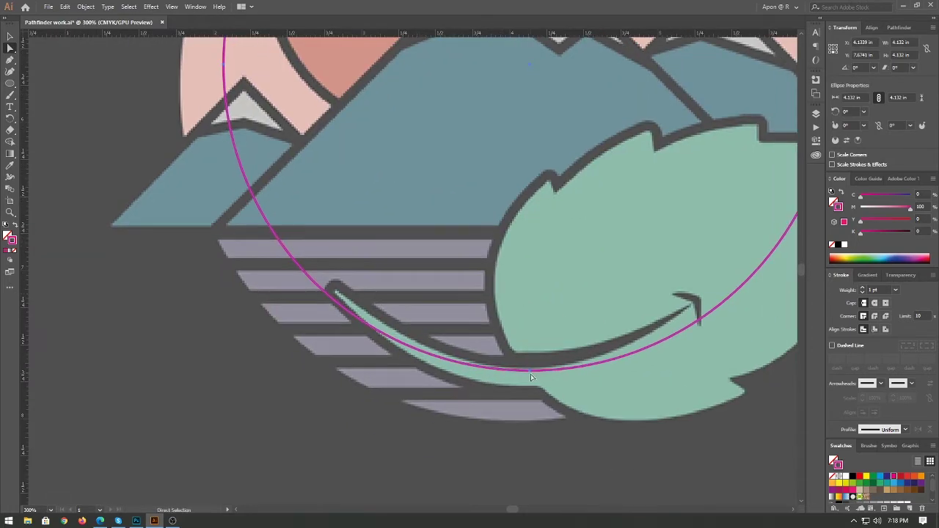
pyautogui.press('v')
pyautogui.moveTo(529, 371); pyautogui.dragTo(532, 419)
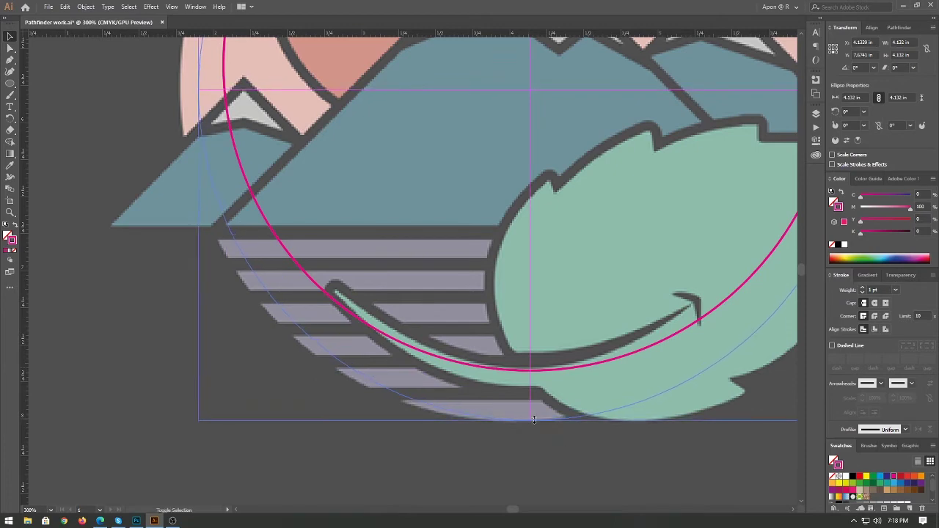
pyautogui.moveTo(604, 220); pyautogui.dragTo(593, 284)
pyautogui.moveTo(513, 132)
pyautogui.mouseDown()
pyautogui.moveTo(550, 192)
pyautogui.moveTo(454, 328)
pyautogui.mouseUp()
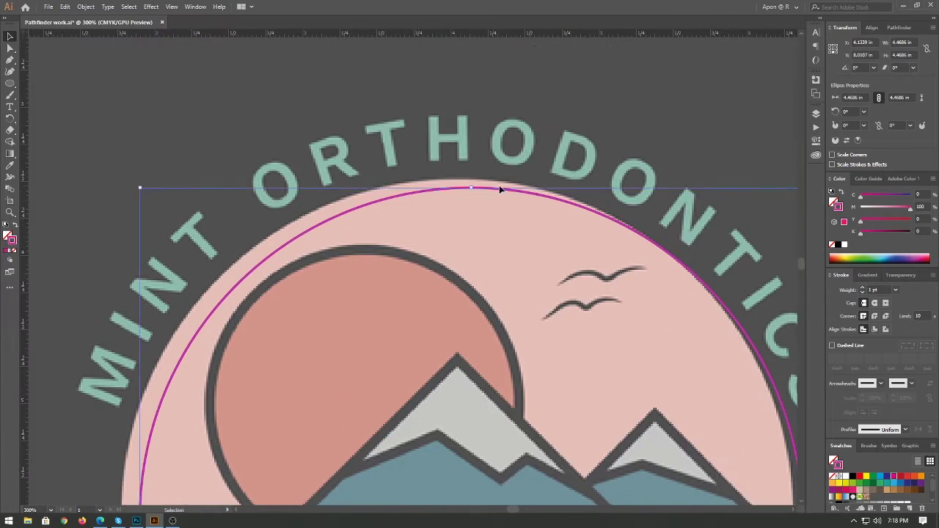
pyautogui.moveTo(472, 185); pyautogui.dragTo(472, 180)
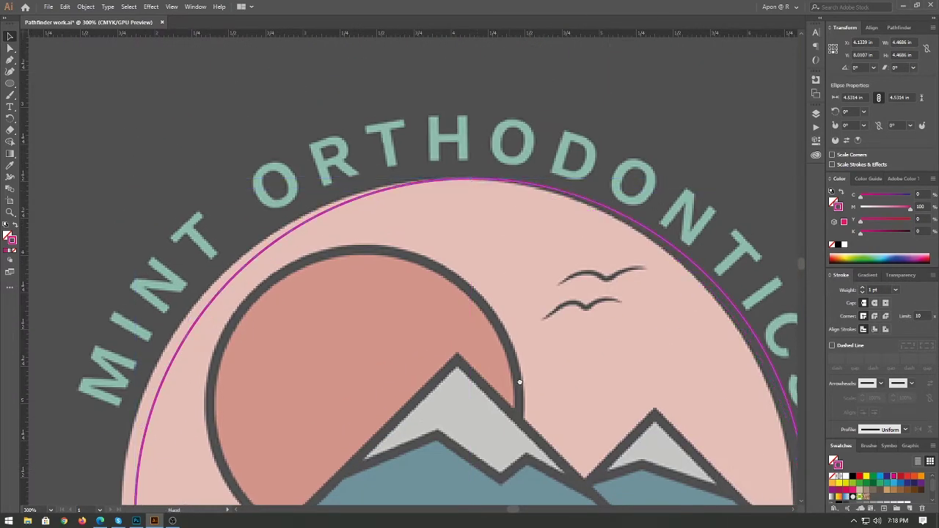
pyautogui.moveTo(126, 487)
pyautogui.mouseDown()
pyautogui.moveTo(213, 248)
pyautogui.moveTo(205, 247)
pyautogui.mouseUp()
pyautogui.moveTo(618, 247); pyautogui.dragTo(662, 263)
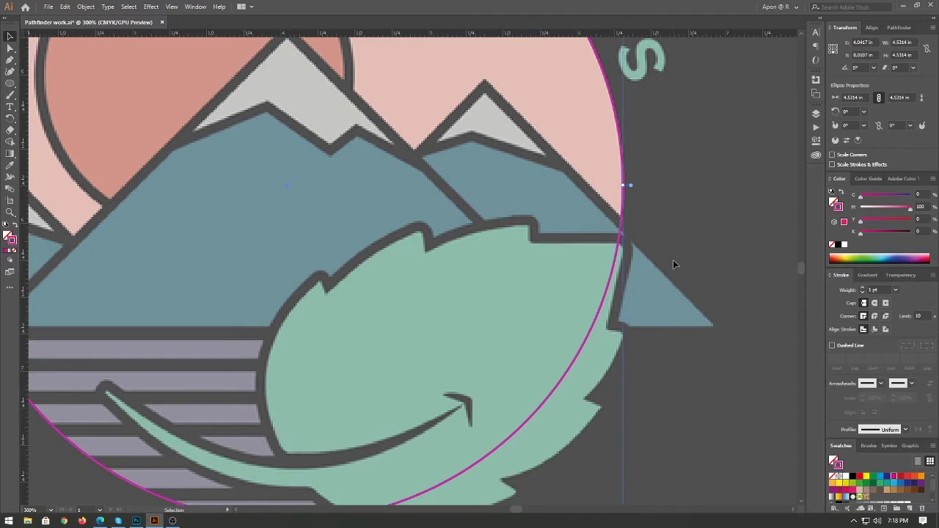
# Zoom and pan around the logo to check the circle's fit at the disc's top edge.
pyautogui.press('a')
pyautogui.hotkey('ctrl', '-')
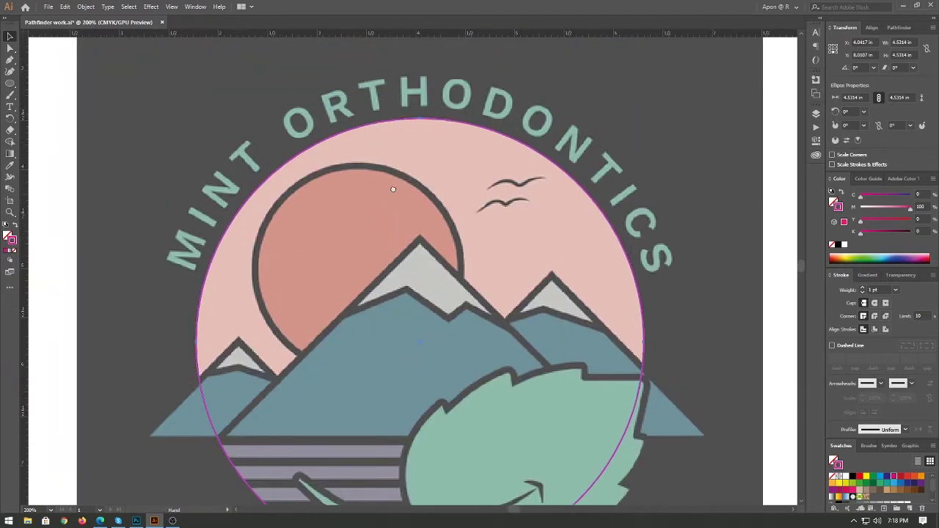
pyautogui.moveTo(394, 188)
pyautogui.mouseDown()
pyautogui.moveTo(475, 299)
pyautogui.moveTo(470, 245)
pyautogui.mouseUp()
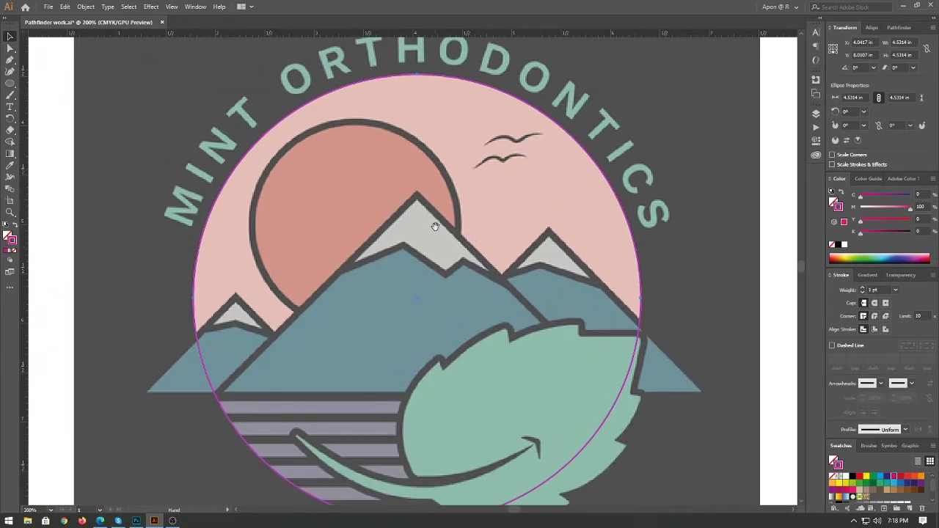
pyautogui.moveTo(441, 163)
pyautogui.mouseDown()
pyautogui.moveTo(446, 207)
pyautogui.moveTo(458, 198)
pyautogui.mouseUp()
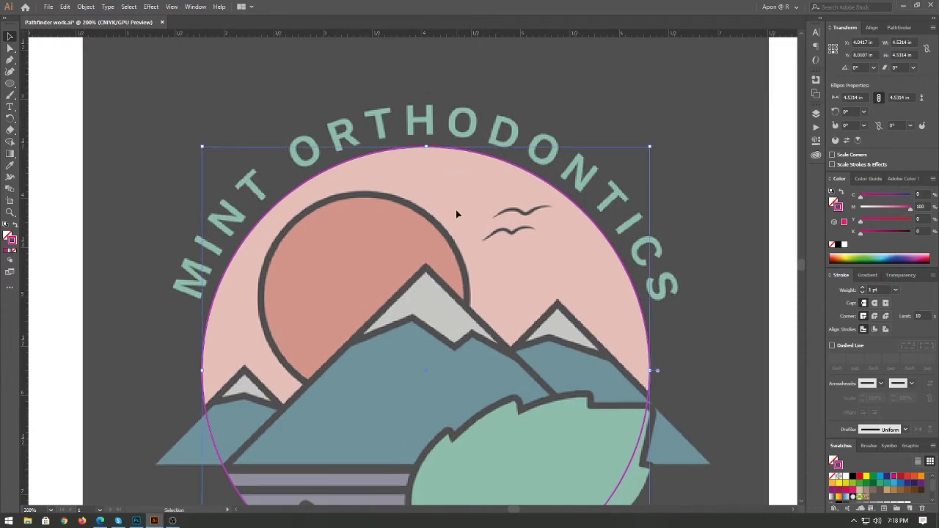
pyautogui.hotkey('ctrl', 'space')
pyautogui.click(445, 198)
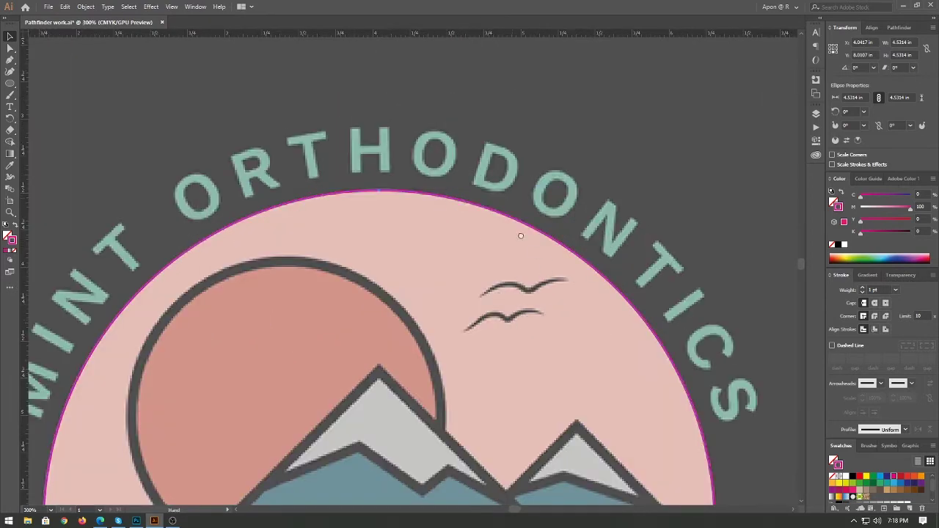
pyautogui.scroll(-2, 549, 249)
pyautogui.scroll(-1, 562, 270)
pyautogui.scroll(-2, 562, 270)
pyautogui.scroll(-1, 667, 279)
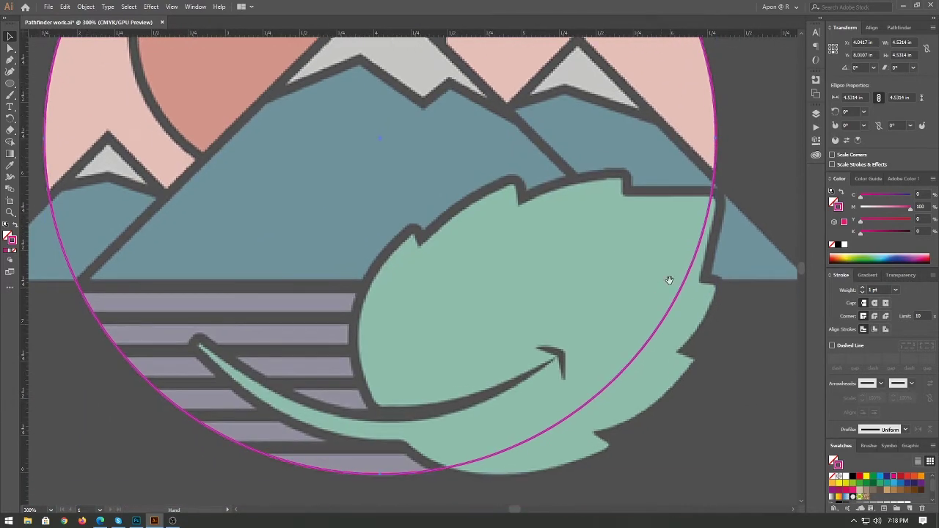
pyautogui.scroll(1, 742, 220)
pyautogui.hotkey('ctrl', '-')
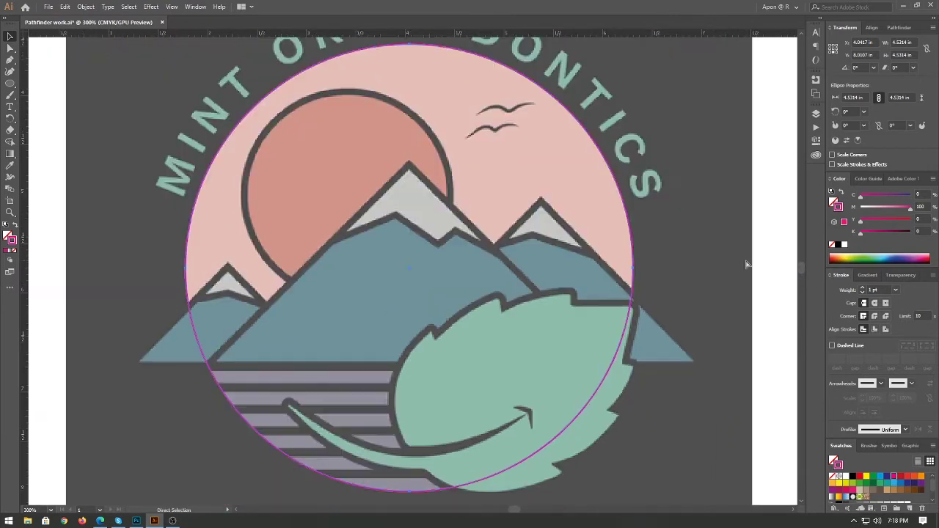
pyautogui.press('a')
pyautogui.press('z')
pyautogui.press('v')
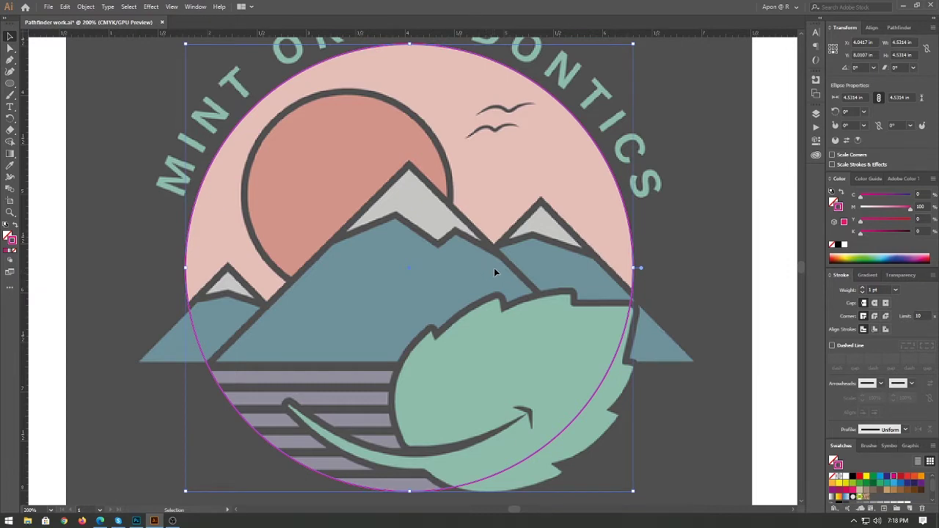
# Trace the large mountain's ridge with the Pen tool from its base over the peak toward the leaf.
pyautogui.press('p')
pyautogui.hotkey('ctrl', '+')
pyautogui.click(133, 446)
pyautogui.click(441, 140)
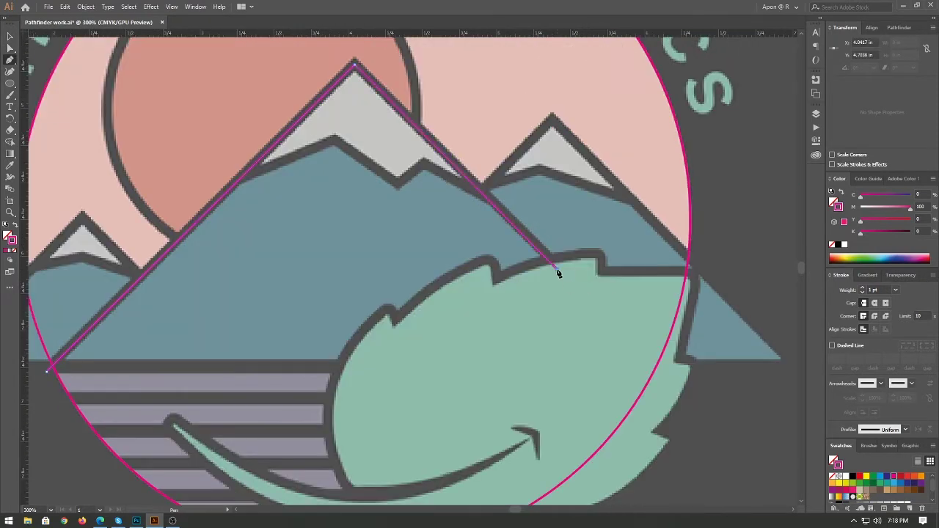
pyautogui.click(557, 272)
pyautogui.hotkey('ctrl', '-')
pyautogui.hotkey('ctrl', 'k')
pyautogui.press('Return')
pyautogui.hotkey('ctrl', '+')
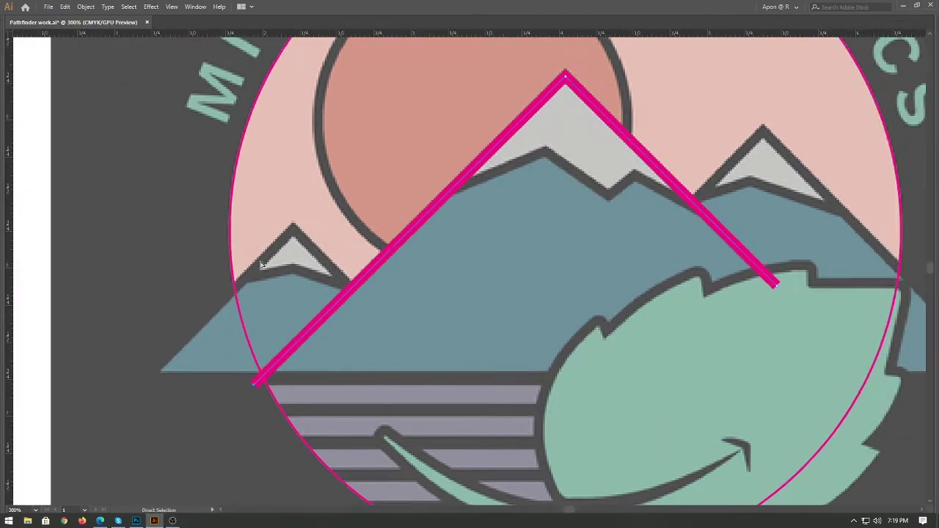
pyautogui.hotkey('ctrl', '+')
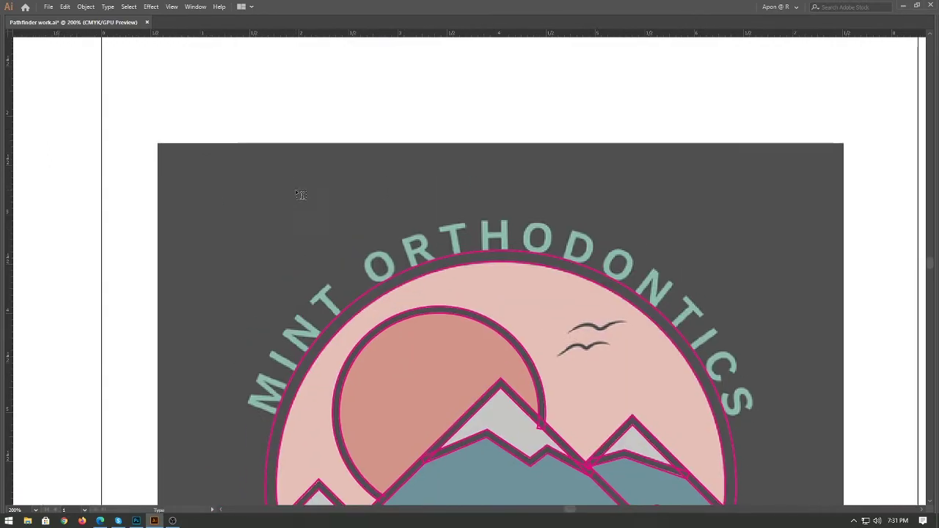
# Type 'MINT ORTHODONTICS' and set it in Arial Bold.
pyautogui.click(296, 185)
pyautogui.write('MINT ORTHODO')
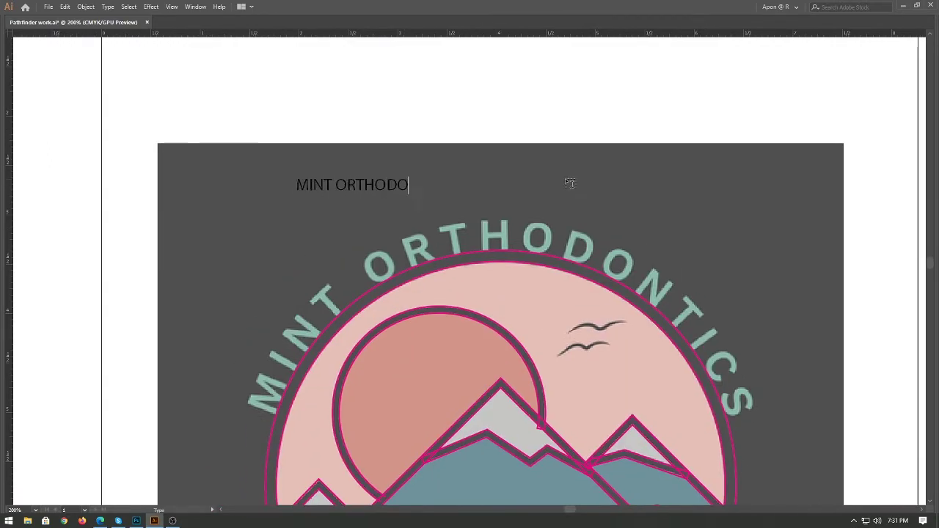
pyautogui.write('NTICS')
pyautogui.press('Escape')
pyautogui.hotkey('ctrl', 't')
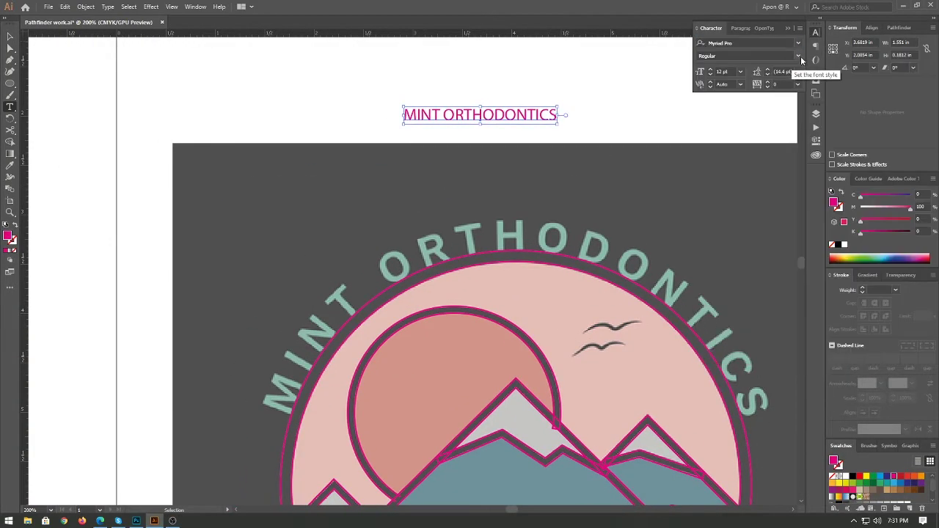
pyautogui.click(749, 43)
pyautogui.write('arial')
pyautogui.press('Return')
pyautogui.click(799, 57)
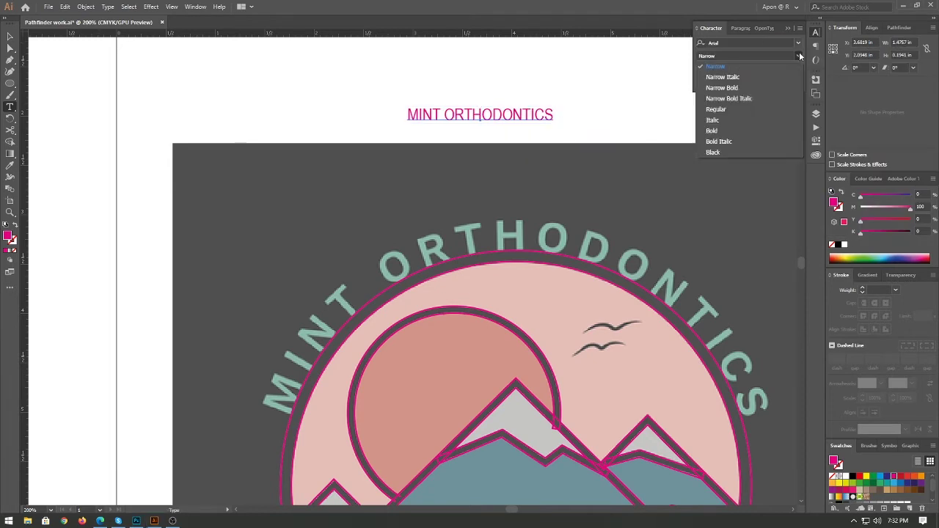
pyautogui.click(711, 131)
pyautogui.scroll(-2, 623, 174)
pyautogui.scroll(2, 188, 154)
# Place the 'MINT ORTHODONTICS' title along the top of the traced circle.
pyautogui.press('v')
pyautogui.click(465, 224)
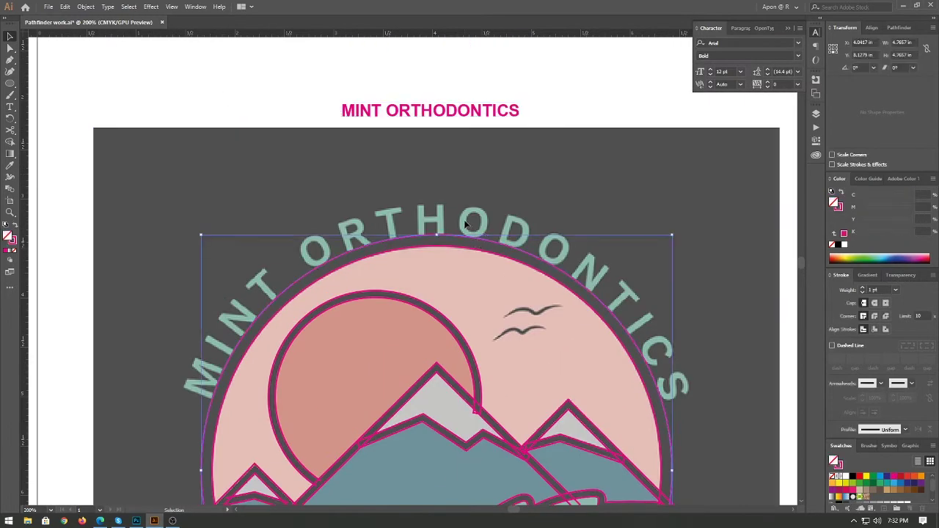
pyautogui.moveTo(10, 106); pyautogui.dragTo(44, 121)
pyautogui.click(438, 234)
pyautogui.click(562, 270)
pyautogui.click(437, 235)
pyautogui.write('MINT ORTHODONTICS')
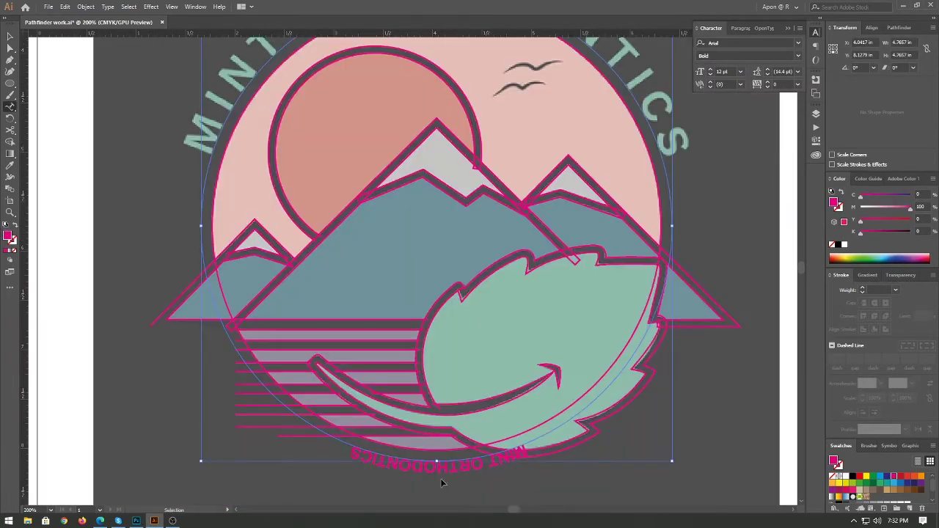
pyautogui.scroll(5, 440, 437)
pyautogui.click(446, 270)
pyautogui.write('MINT ORTHODONTICS')
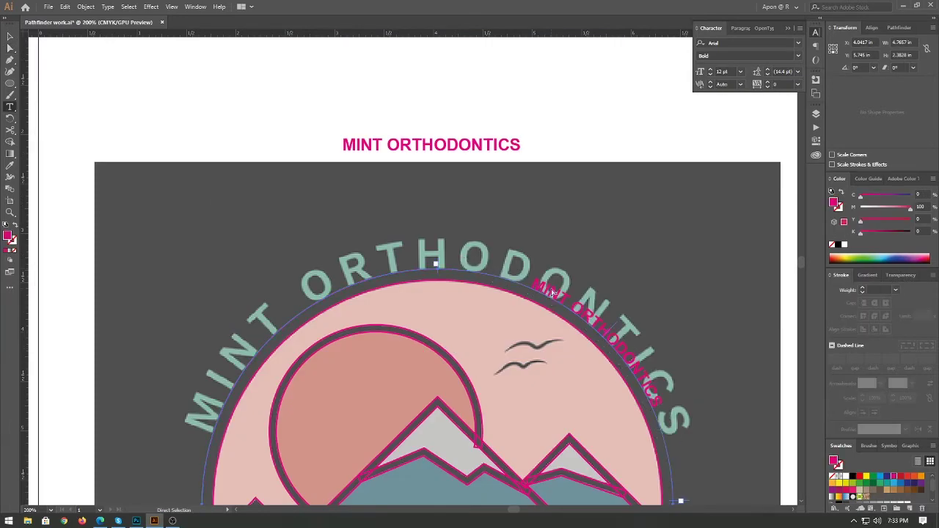
pyautogui.scroll(-3, 552, 292)
# Set the curved title to 32 pt with 200 tracking.
pyautogui.hotkey('ctrl', 'a')
pyautogui.click(710, 71)
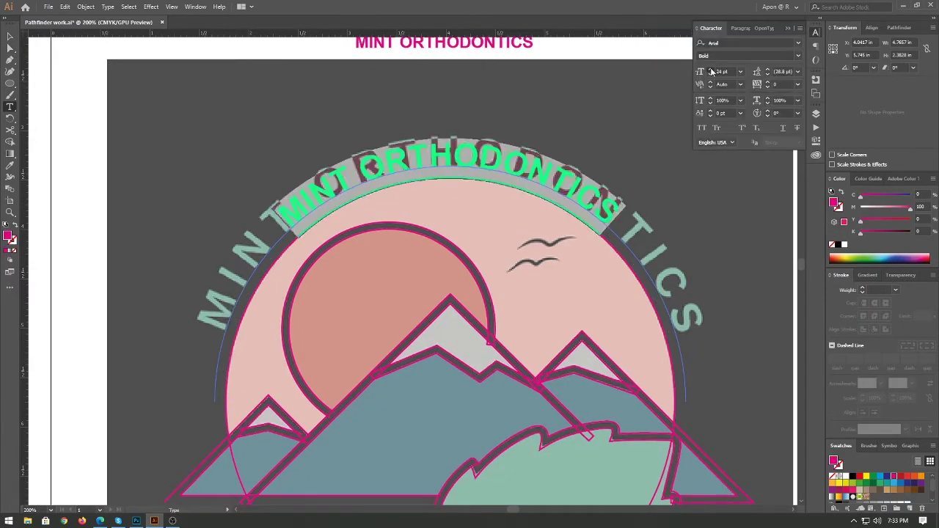
pyautogui.click(710, 69)
pyautogui.click(767, 81)
pyautogui.click(768, 81)
pyautogui.click(209, 321)
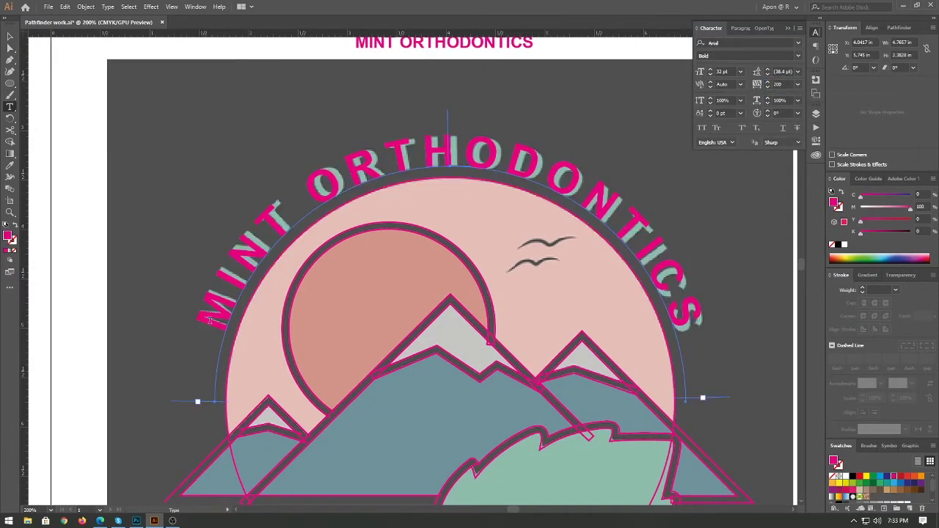
pyautogui.press('Tab')
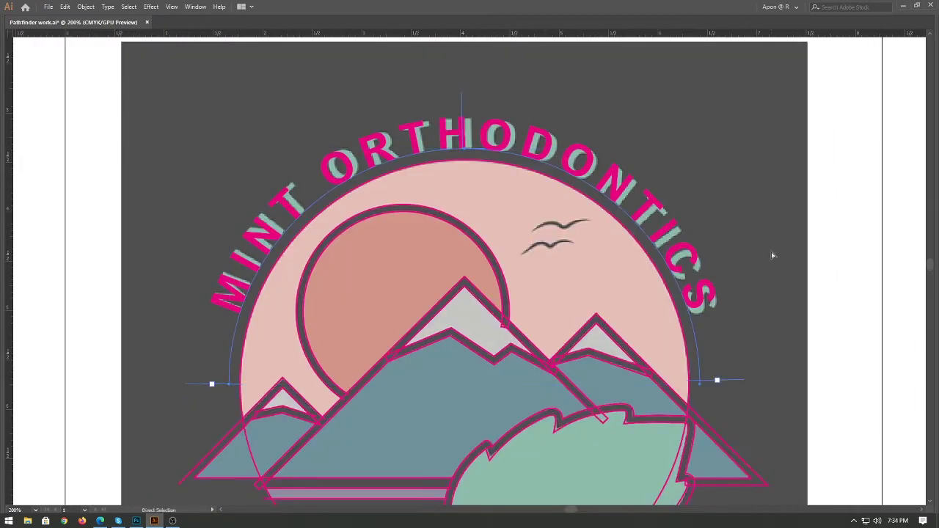
# Zoom out to the whole badge and open the Pathfinder panel from the Window menu.
pyautogui.hotkey('ctrl', '-')
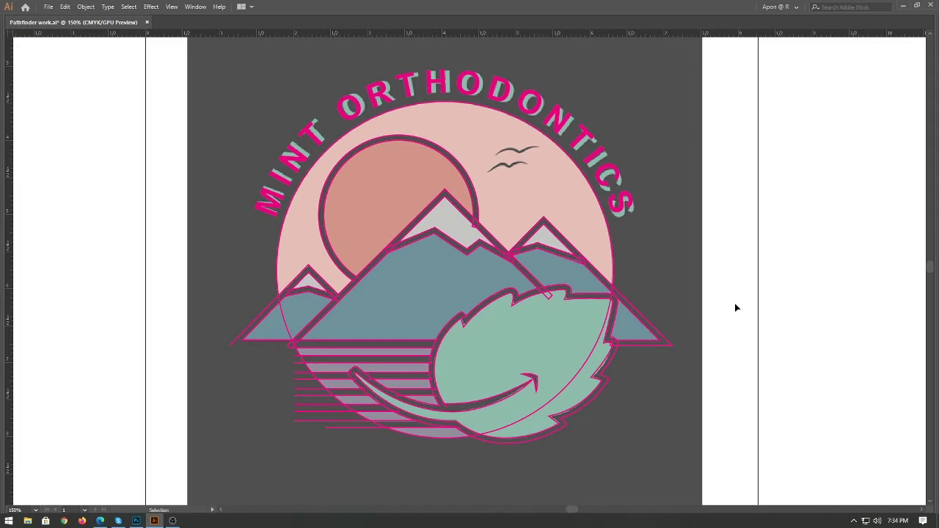
pyautogui.press('Tab')
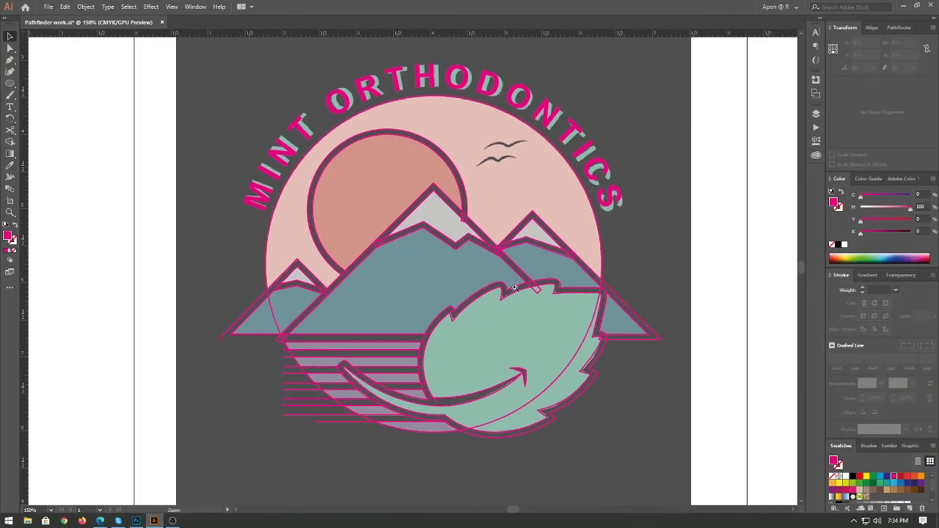
pyautogui.click(897, 28)
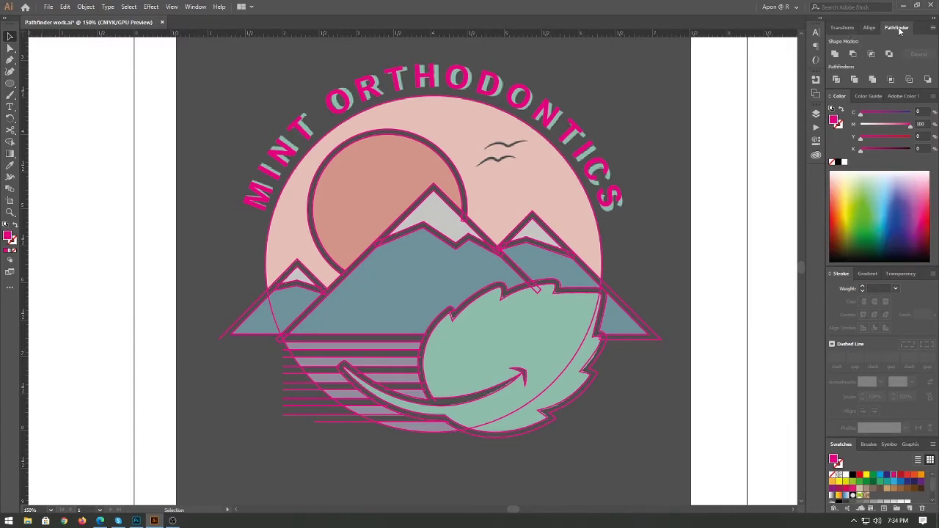
pyautogui.click(198, 7)
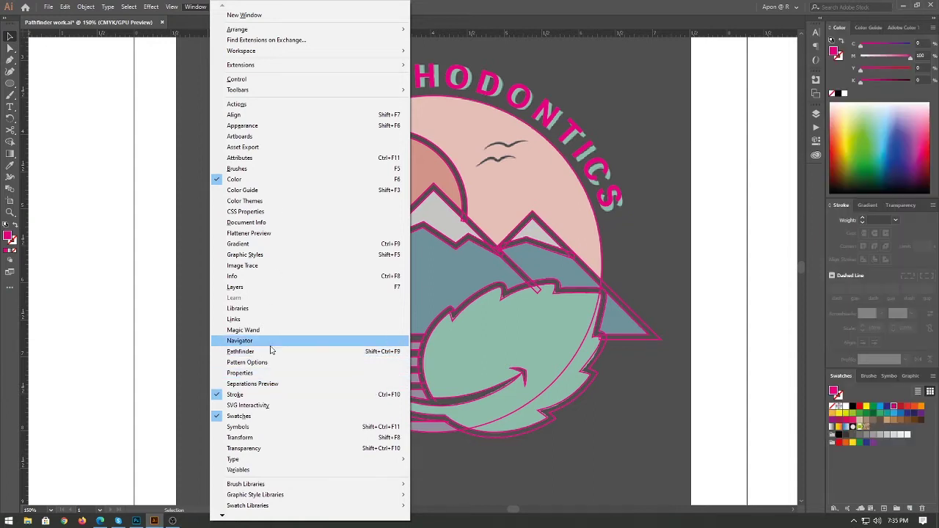
pyautogui.click(263, 355)
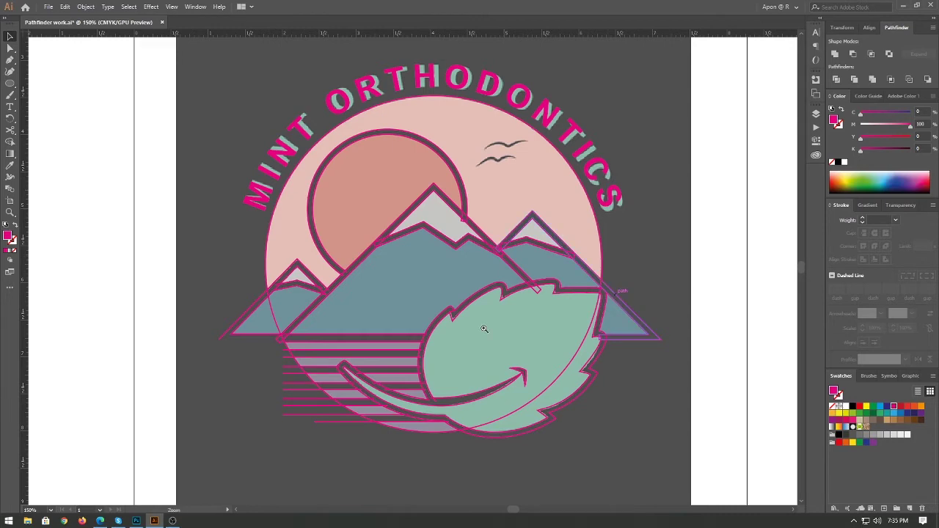
# Select the whole traced logo and apply Pathfinder Divide.
pyautogui.scroll(1, 702, 260)
pyautogui.moveTo(486, 315)
pyautogui.mouseDown()
pyautogui.moveTo(607, 325)
pyautogui.moveTo(593, 396)
pyautogui.mouseUp()
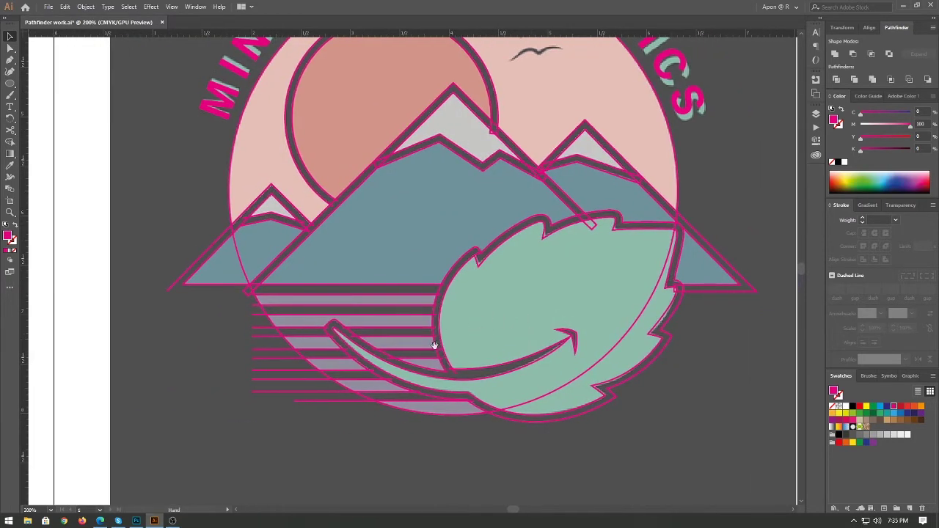
pyautogui.click(646, 234)
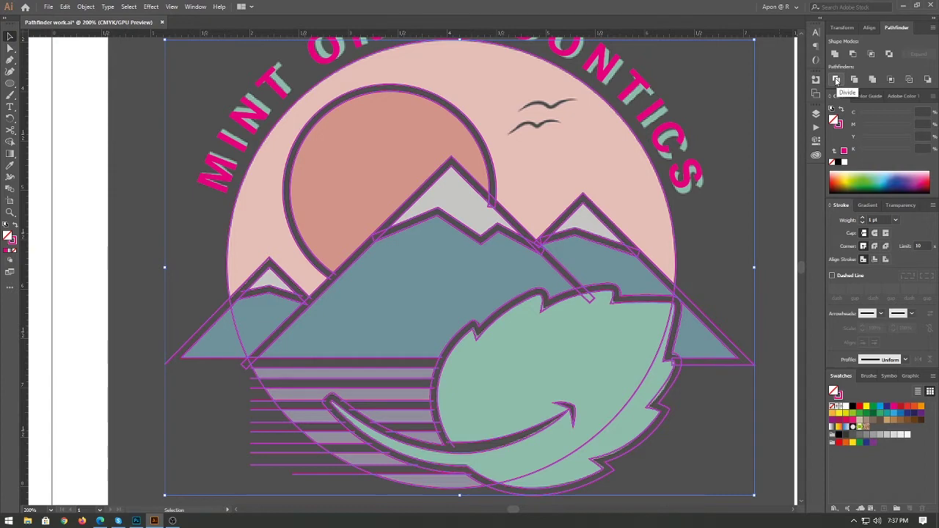
pyautogui.click(836, 79)
pyautogui.click(837, 79)
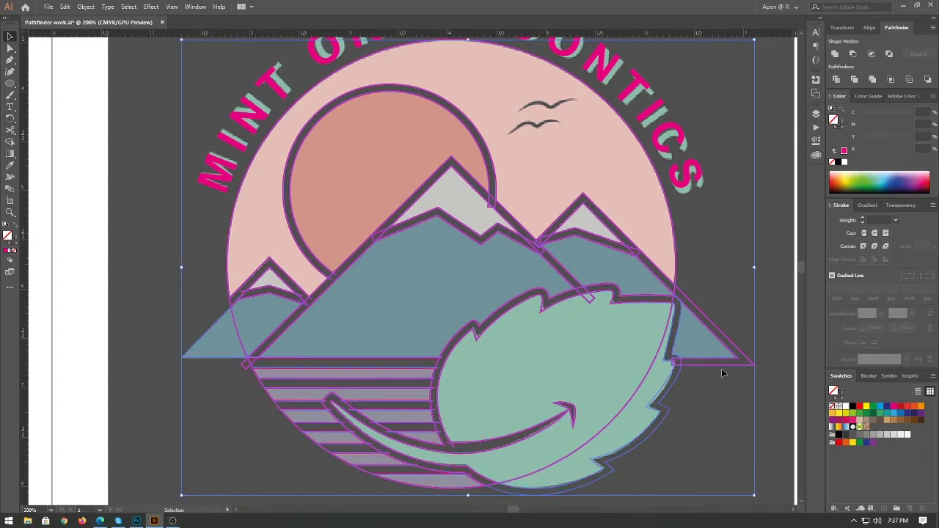
pyautogui.press('space')
# Magnify the leaf's lower edge to 400% and open the View menu.
pyautogui.moveTo(705, 449); pyautogui.dragTo(666, 321)
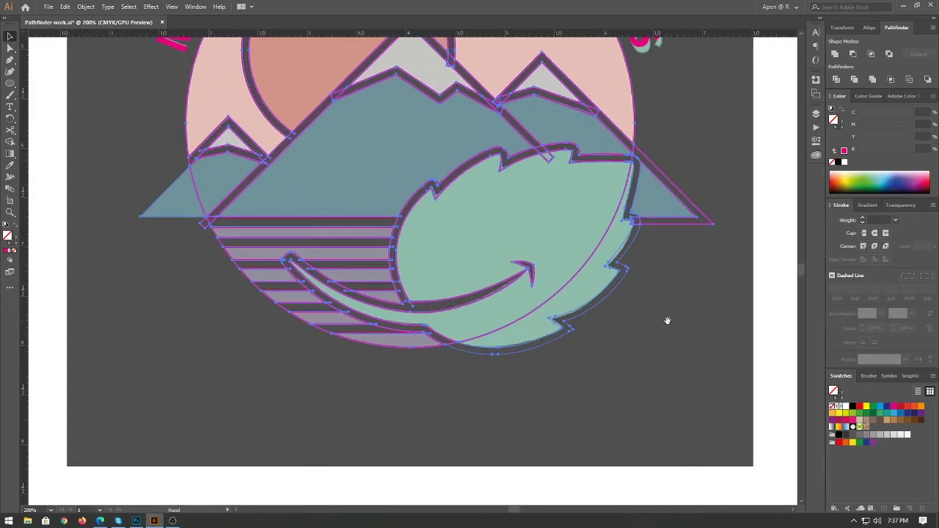
pyautogui.keyDown('ctrl'); pyautogui.click(564, 305); pyautogui.keyUp('ctrl')
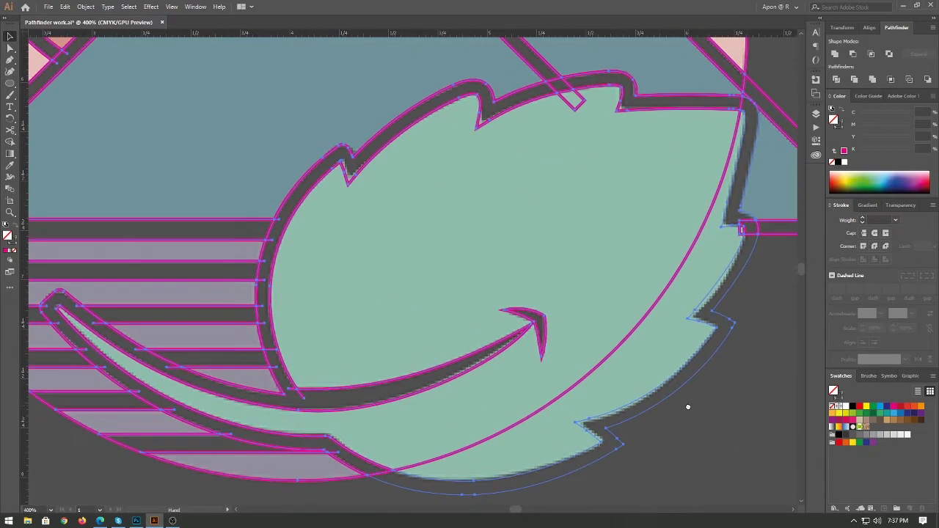
pyautogui.moveTo(553, 252); pyautogui.dragTo(644, 386)
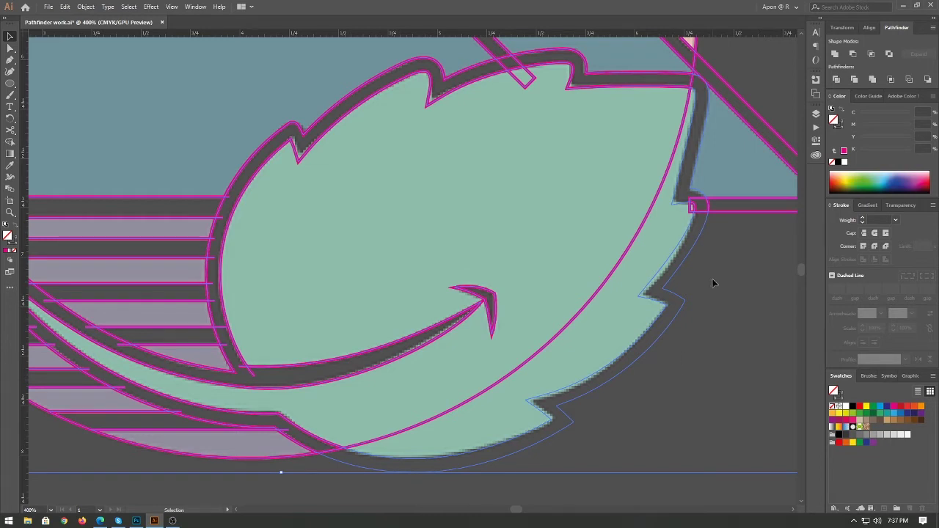
pyautogui.moveTo(729, 330); pyautogui.dragTo(685, 310)
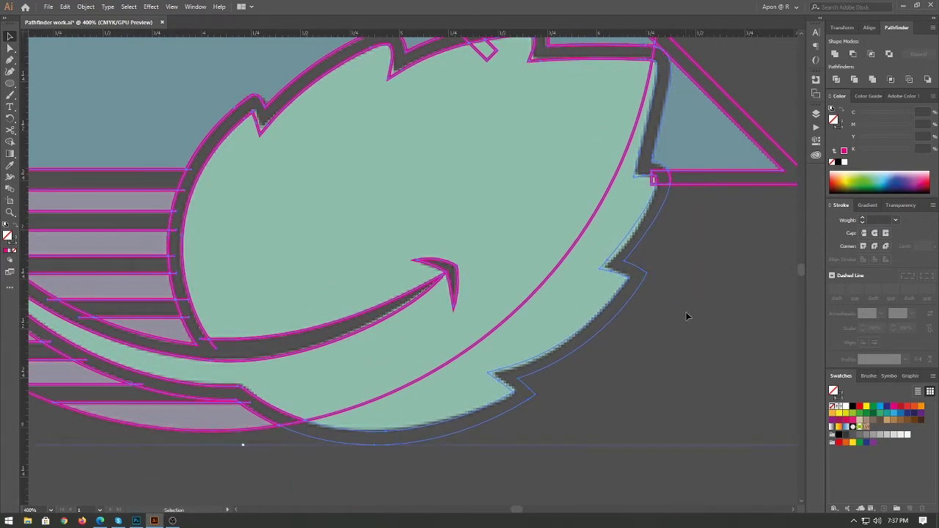
pyautogui.click(192, 7)
pyautogui.moveTo(171, 6)
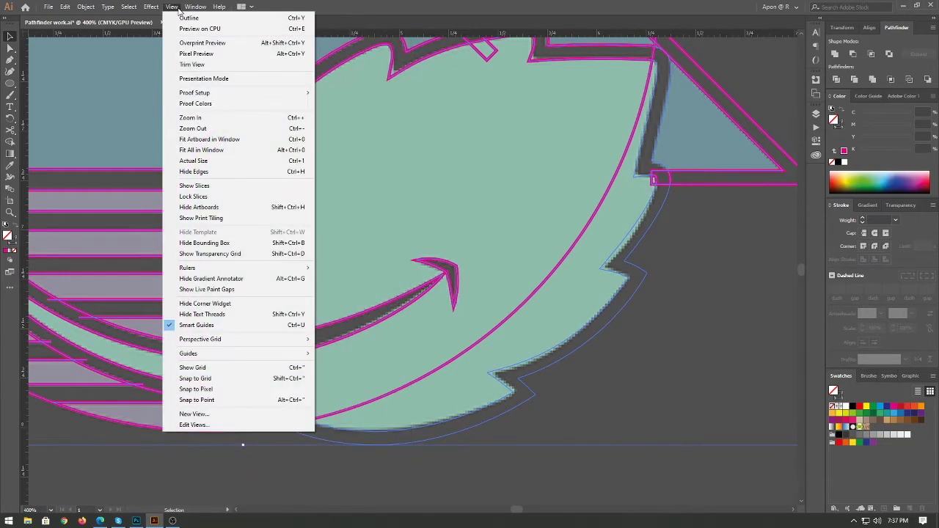
# Switch to Outline view and pan over the stripes, chevron, curved text and leaf.
pyautogui.click(188, 18)
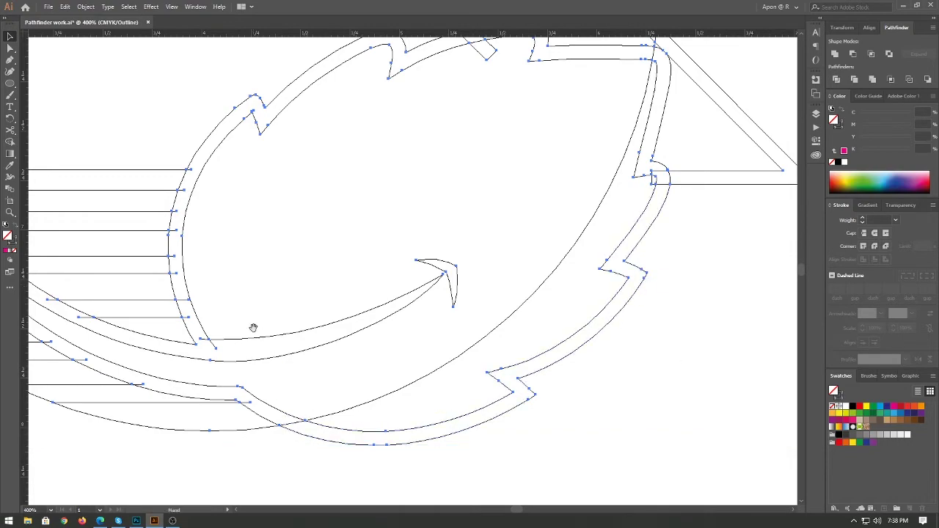
pyautogui.moveTo(251, 327); pyautogui.dragTo(569, 391)
pyautogui.moveTo(190, 217); pyautogui.dragTo(271, 345)
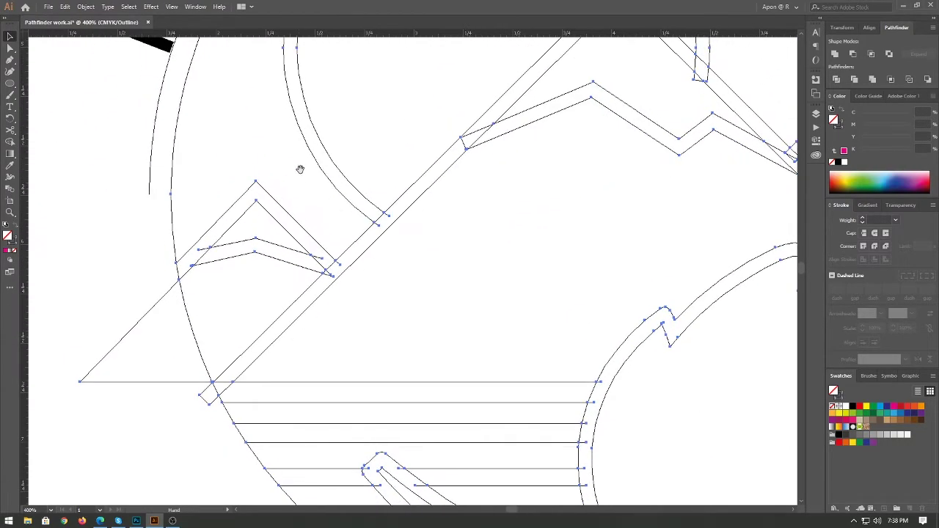
pyautogui.moveTo(300, 168); pyautogui.dragTo(283, 341)
pyautogui.moveTo(512, 125); pyautogui.dragTo(352, 293)
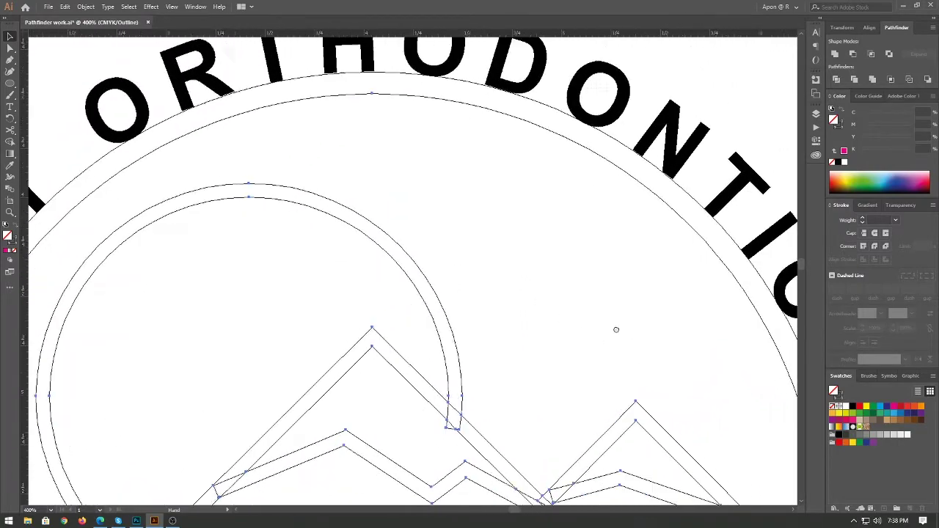
pyautogui.moveTo(614, 329); pyautogui.dragTo(522, 138)
pyautogui.moveTo(673, 428); pyautogui.dragTo(671, 286)
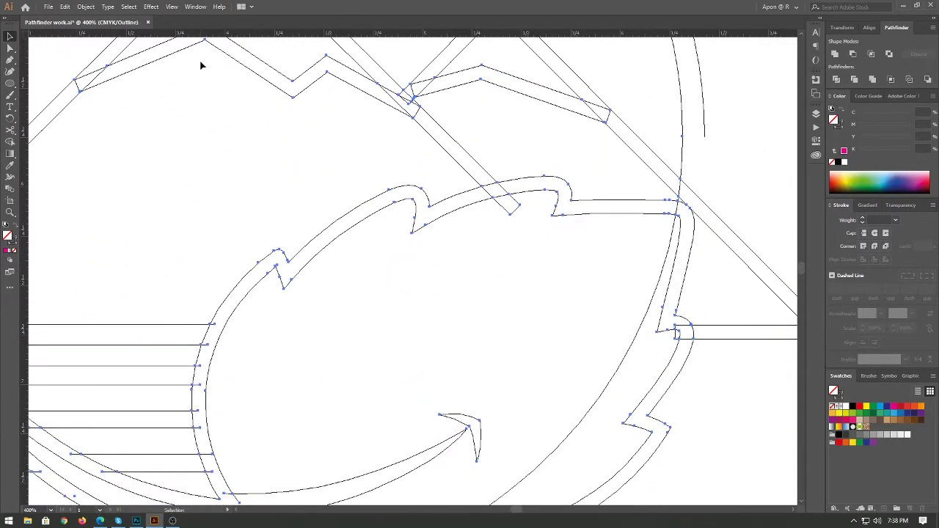
# Return to GPU Preview and zoom out to 200% with the whole logo in view.
pyautogui.click(174, 6)
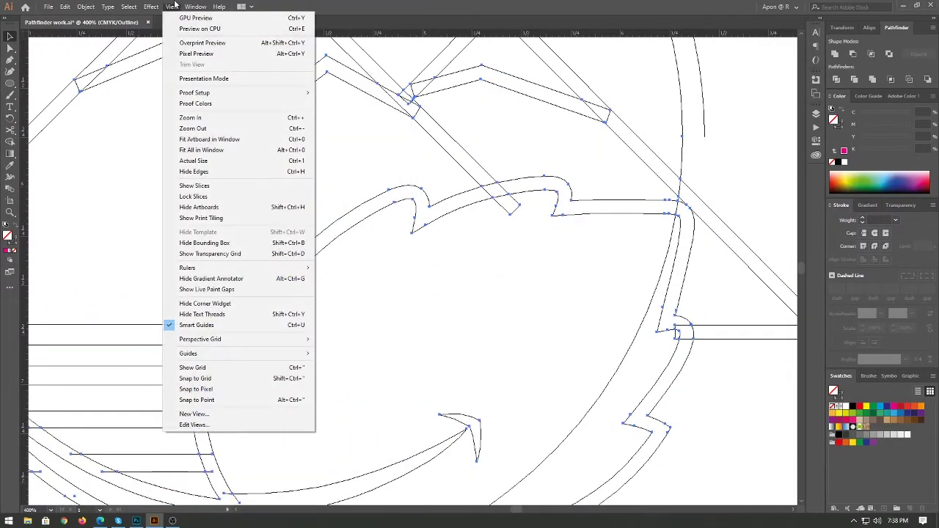
pyautogui.click(195, 17)
pyautogui.hotkey('ctrl', '-')
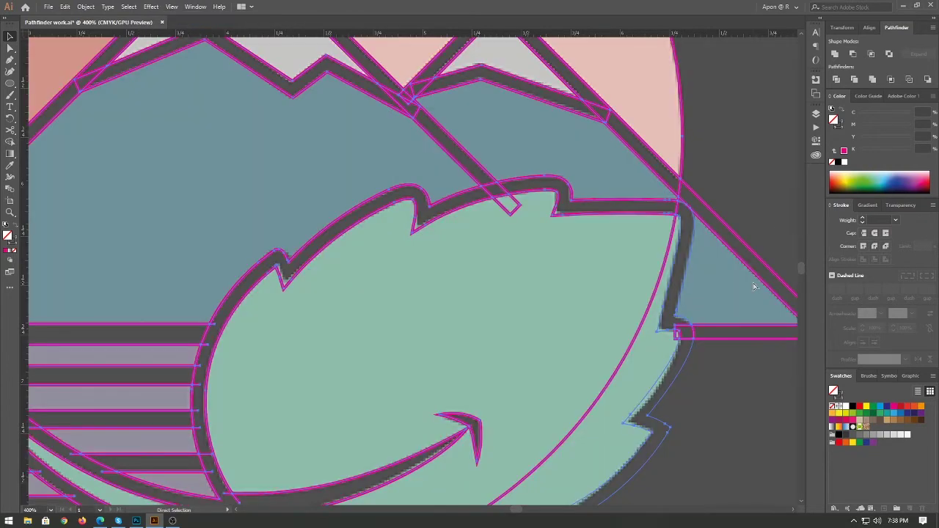
pyautogui.hotkey('ctrl', '-')
pyautogui.moveTo(670, 241); pyautogui.dragTo(683, 242)
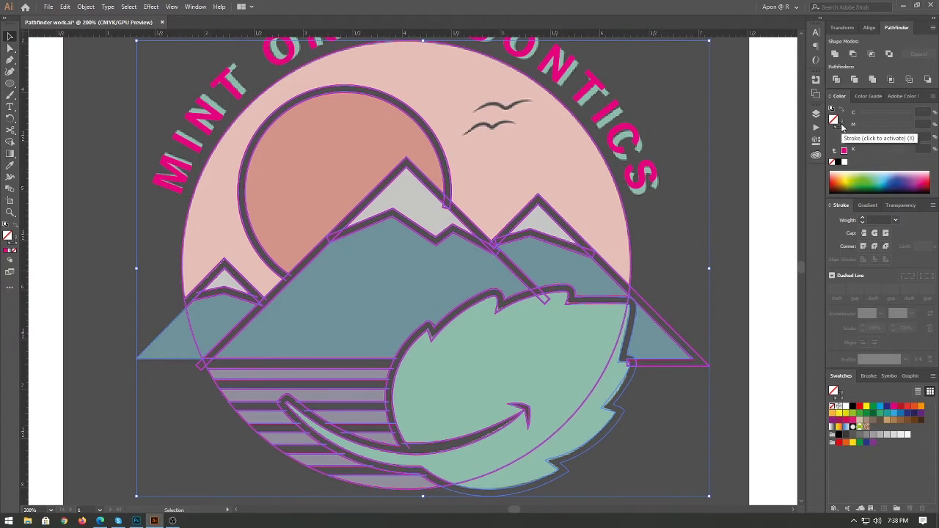
# Give the badge shapes the last-used magenta stroke and zoom in to check the leaf.
pyautogui.click(837, 124)
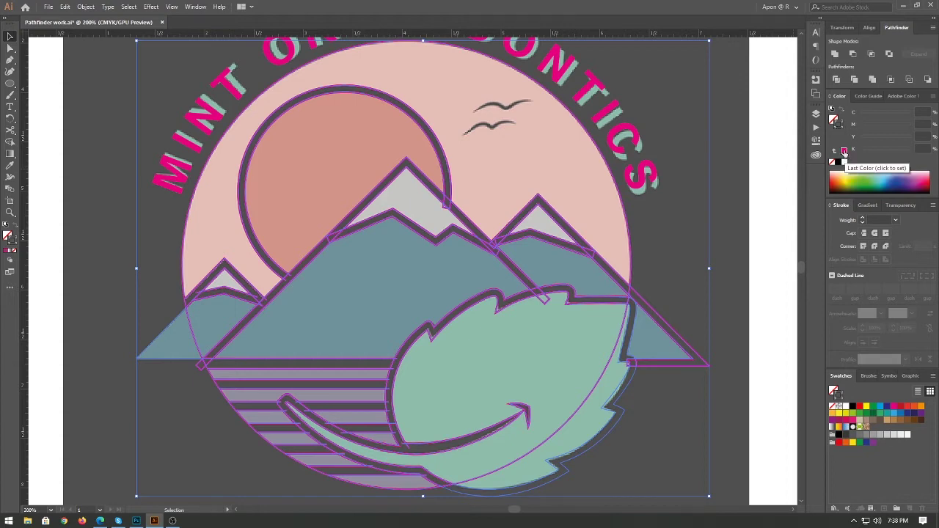
pyautogui.click(844, 151)
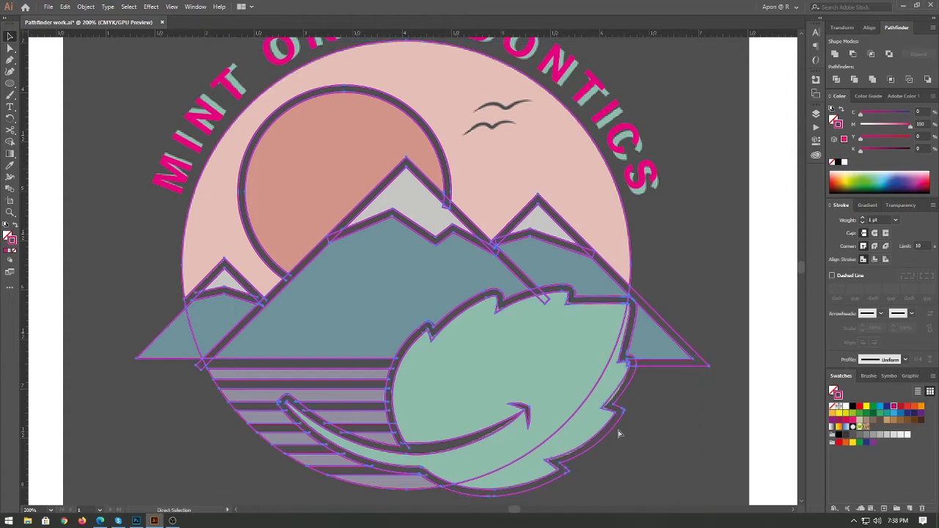
pyautogui.hotkey('ctrl', '+')
pyautogui.moveTo(440, 318)
pyautogui.mouseDown()
pyautogui.moveTo(666, 333)
pyautogui.moveTo(698, 348)
pyautogui.moveTo(725, 313)
pyautogui.mouseUp()
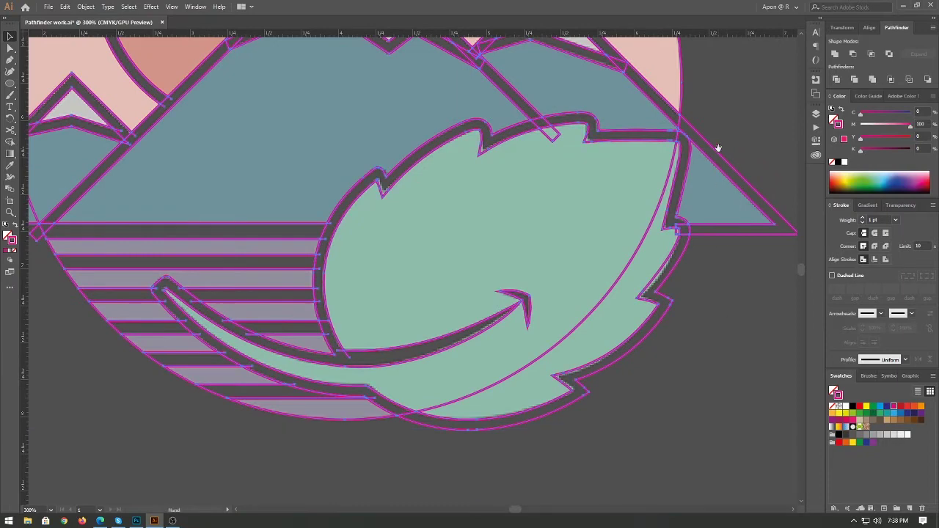
pyautogui.scroll(3, 717, 147)
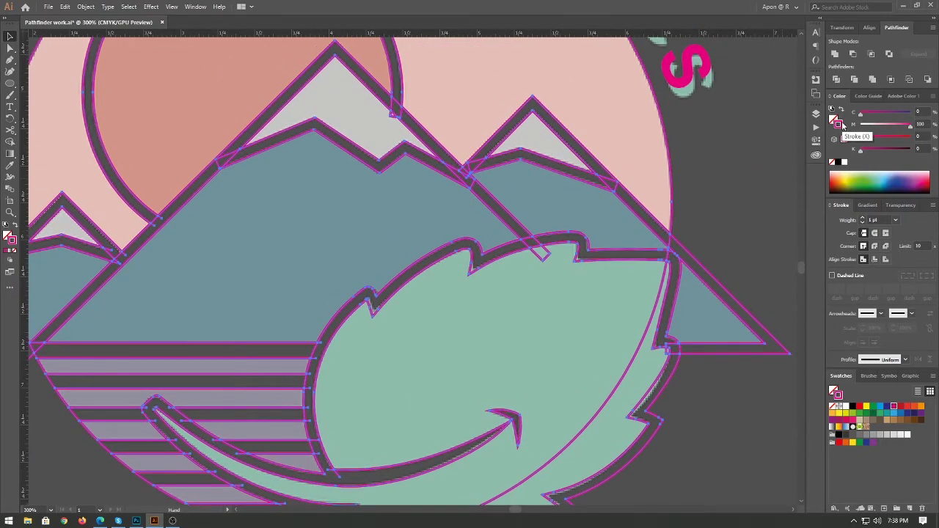
pyautogui.hotkey('ctrl', '-')
pyautogui.hotkey('ctrl', '-')
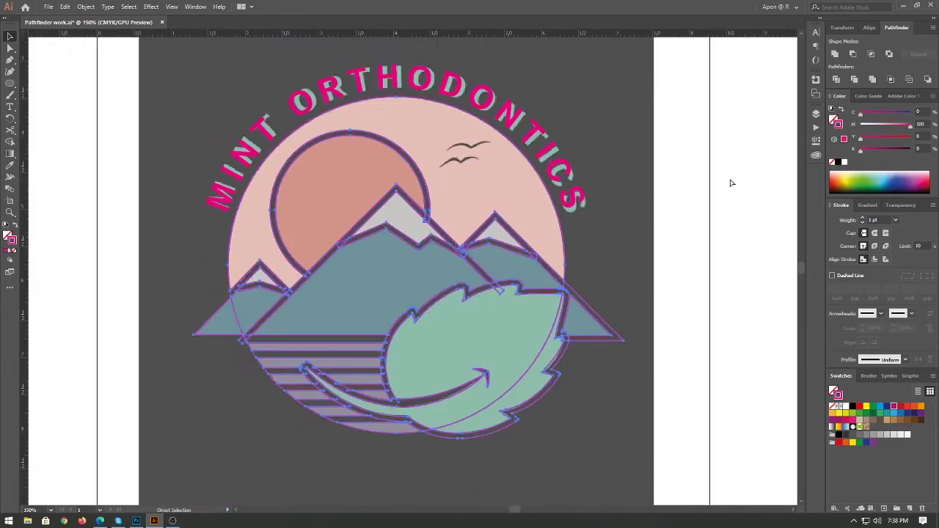
pyautogui.press('z')
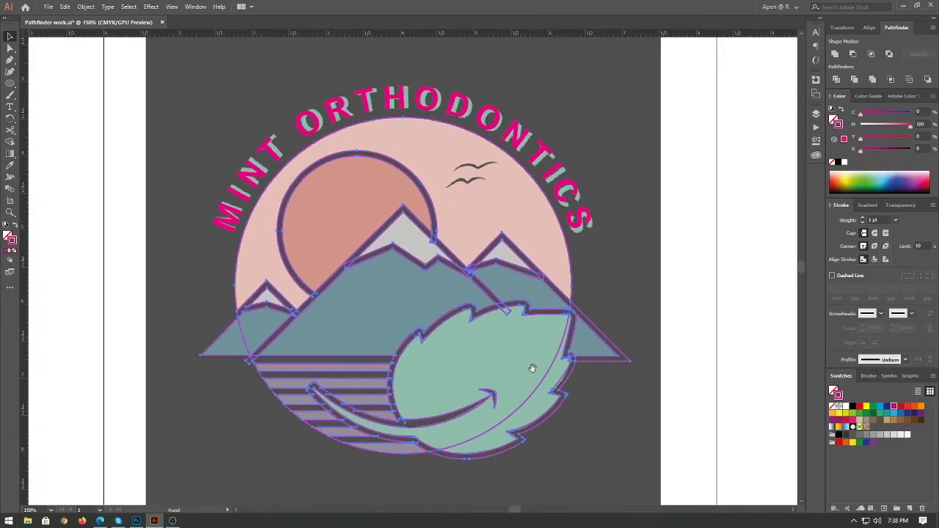
pyautogui.click(481, 324)
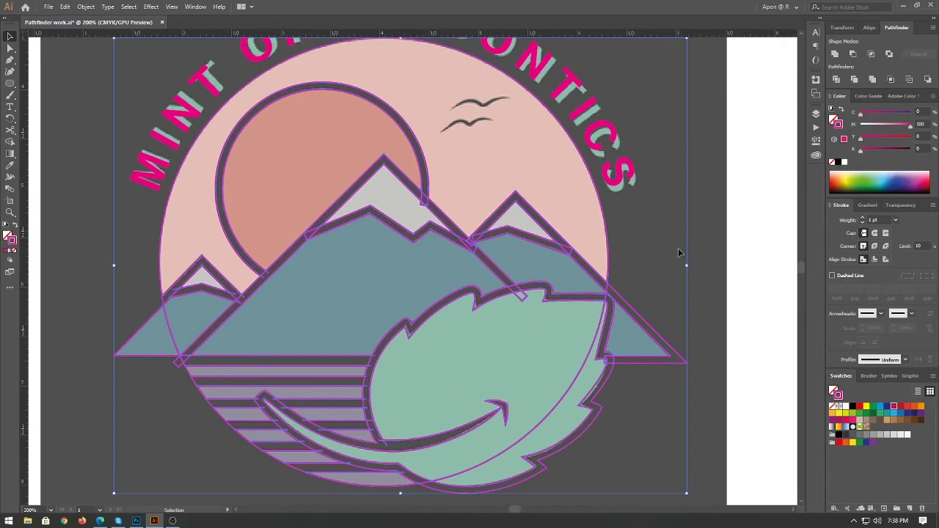
pyautogui.click(836, 79)
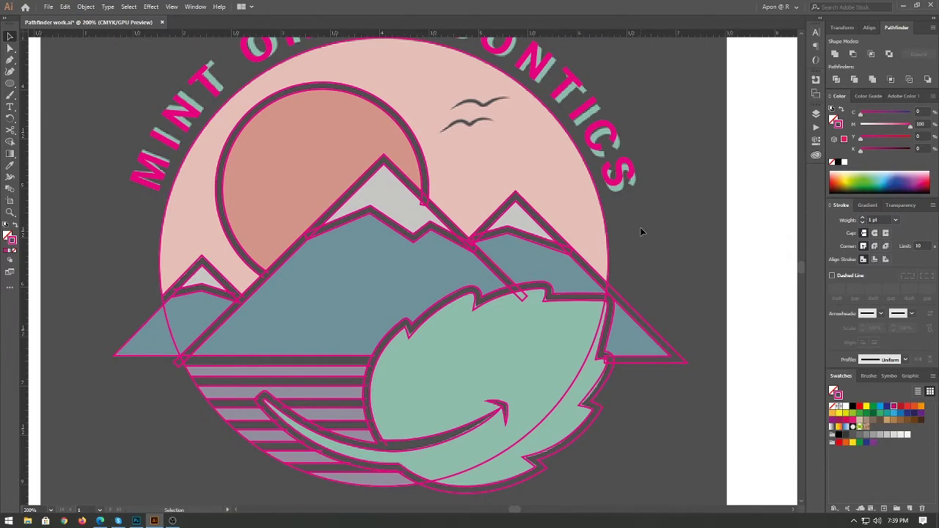
pyautogui.moveTo(389, 349); pyautogui.dragTo(422, 296)
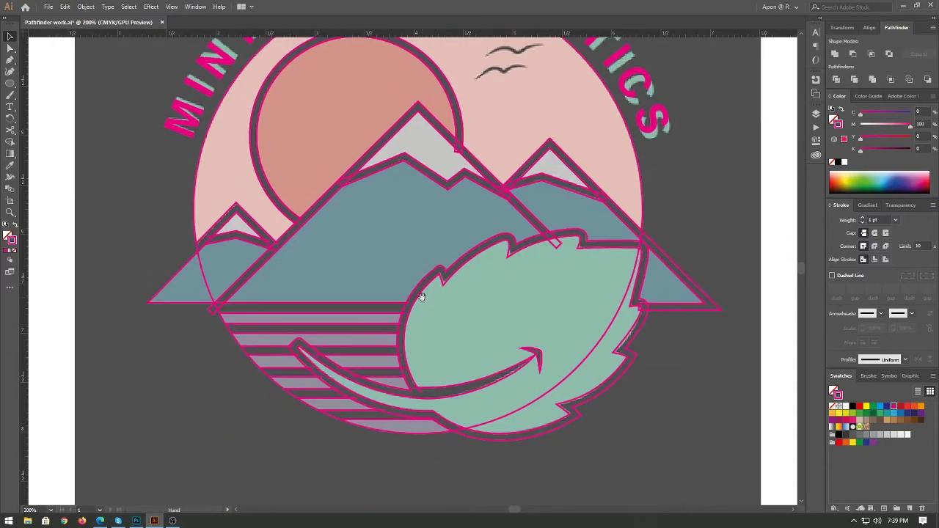
pyautogui.hotkey('ctrl', '+')
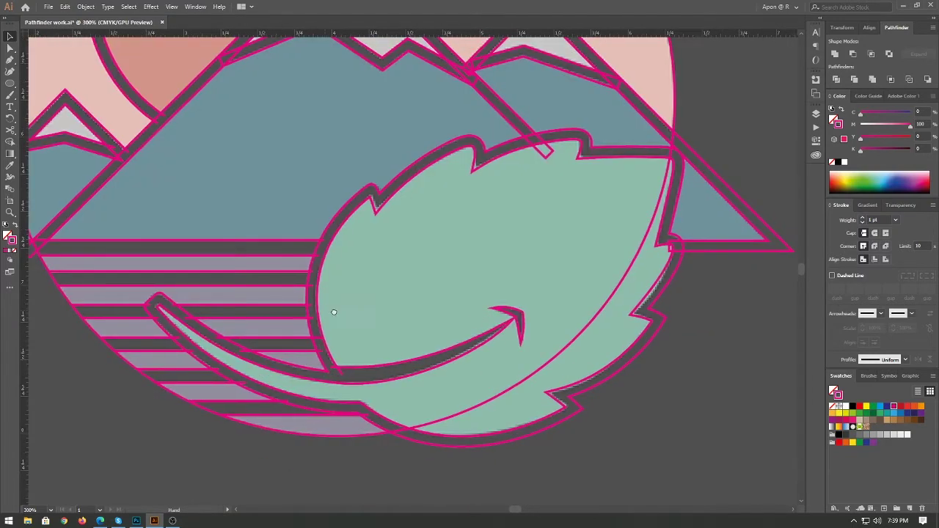
pyautogui.moveTo(334, 313); pyautogui.dragTo(382, 326)
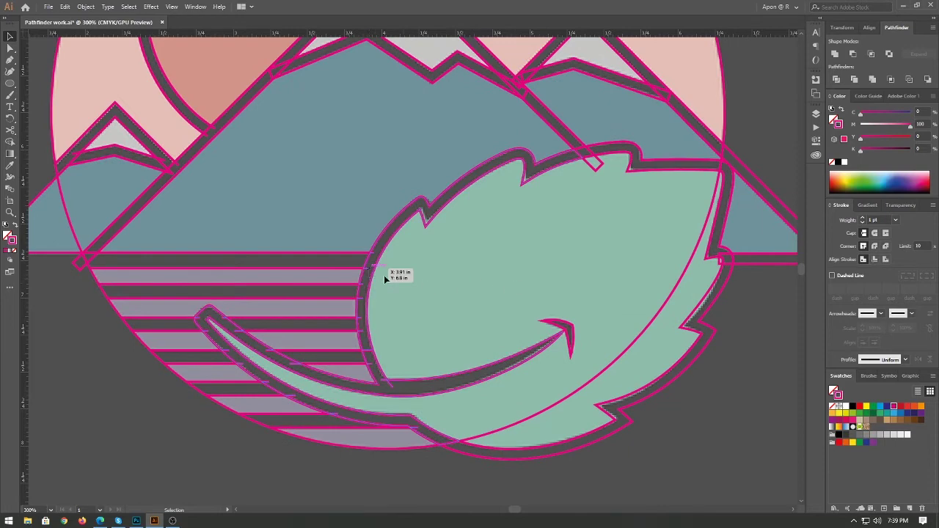
pyautogui.click(264, 354)
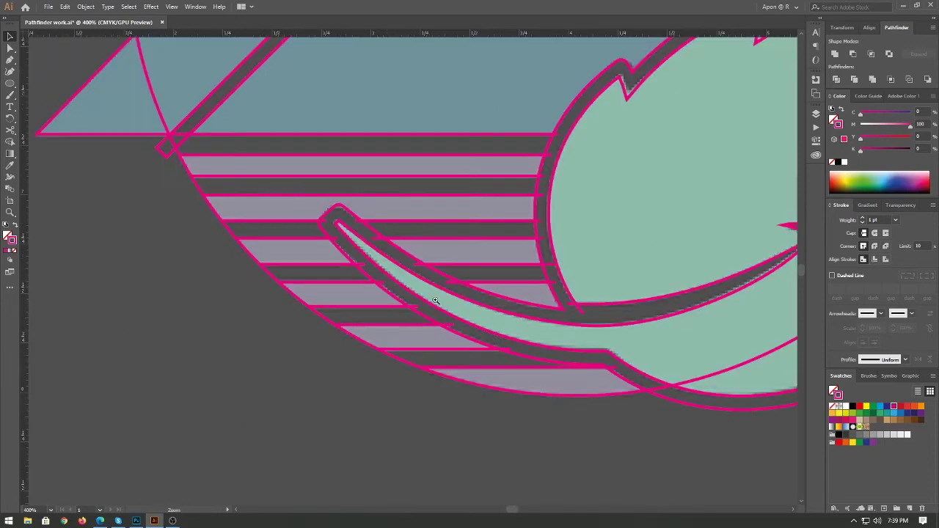
pyautogui.click(374, 242)
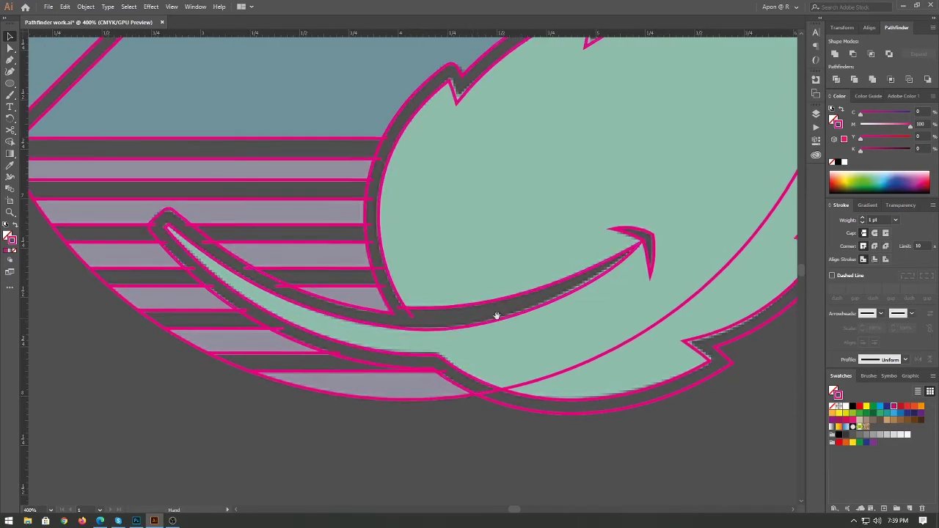
pyautogui.moveTo(583, 314)
pyautogui.mouseDown()
pyautogui.moveTo(597, 390)
pyautogui.moveTo(555, 293)
pyautogui.moveTo(461, 256)
pyautogui.moveTo(314, 370)
pyautogui.moveTo(440, 272)
pyautogui.moveTo(461, 268)
pyautogui.mouseUp()
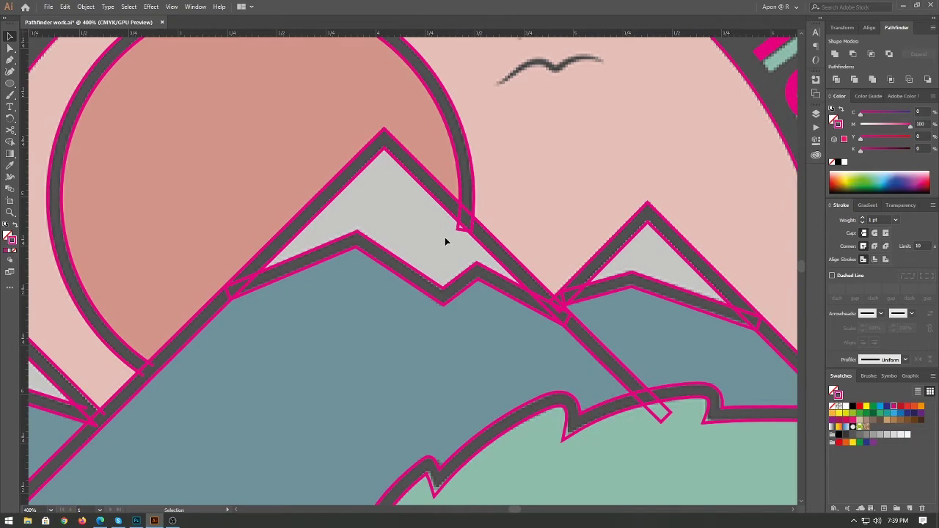
pyautogui.moveTo(421, 245); pyautogui.dragTo(289, 249)
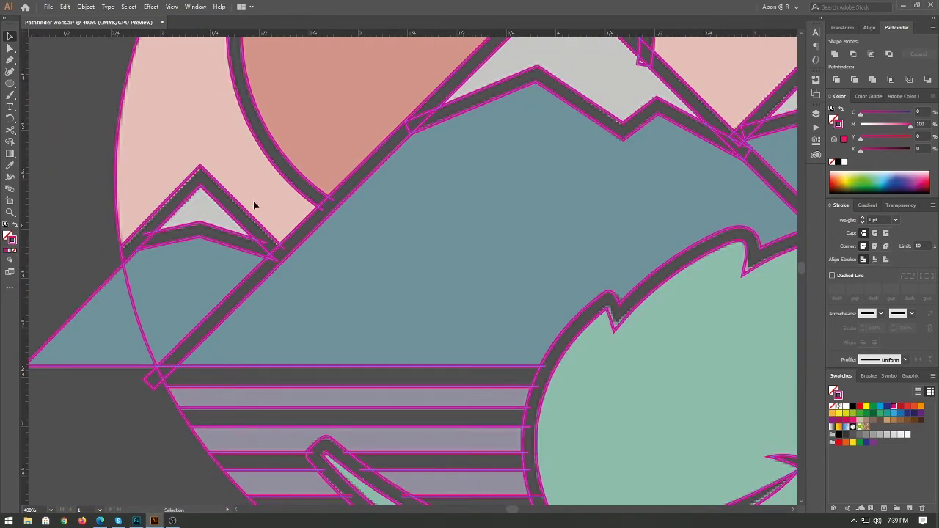
pyautogui.rightClick(263, 179)
pyautogui.click(89, 153)
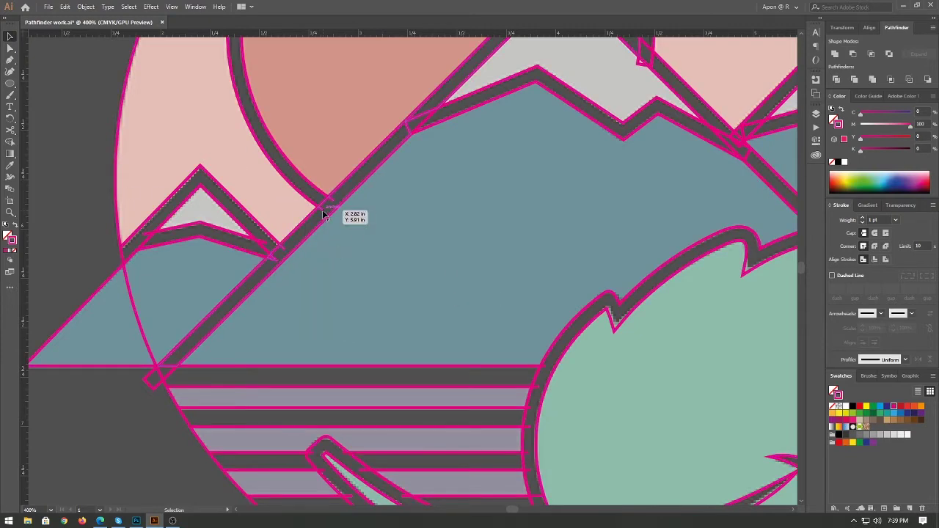
pyautogui.moveTo(643, 411); pyautogui.dragTo(567, 348)
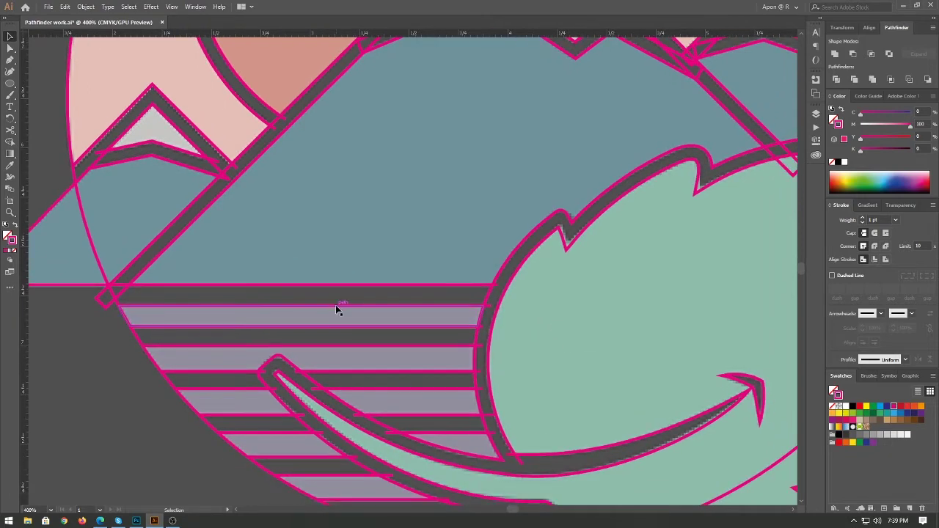
pyautogui.click(335, 308)
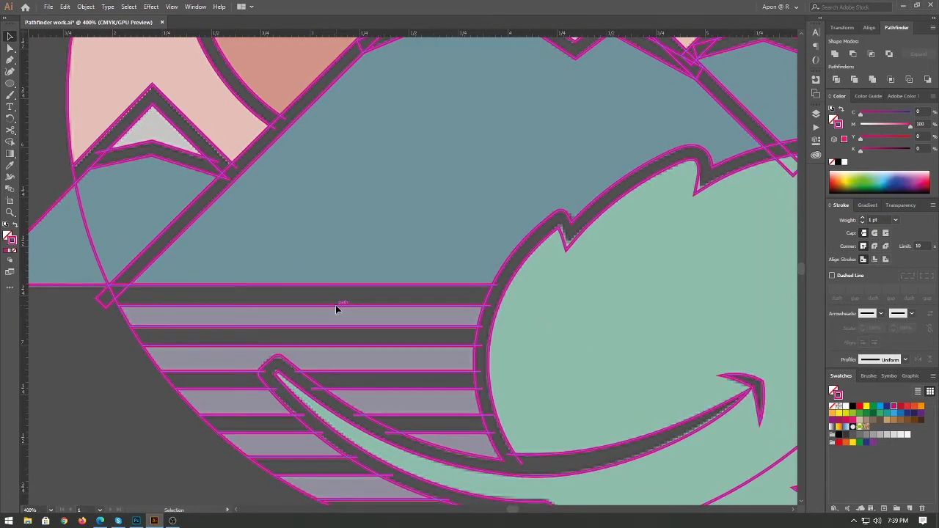
pyautogui.hotkey('ctrl', '-')
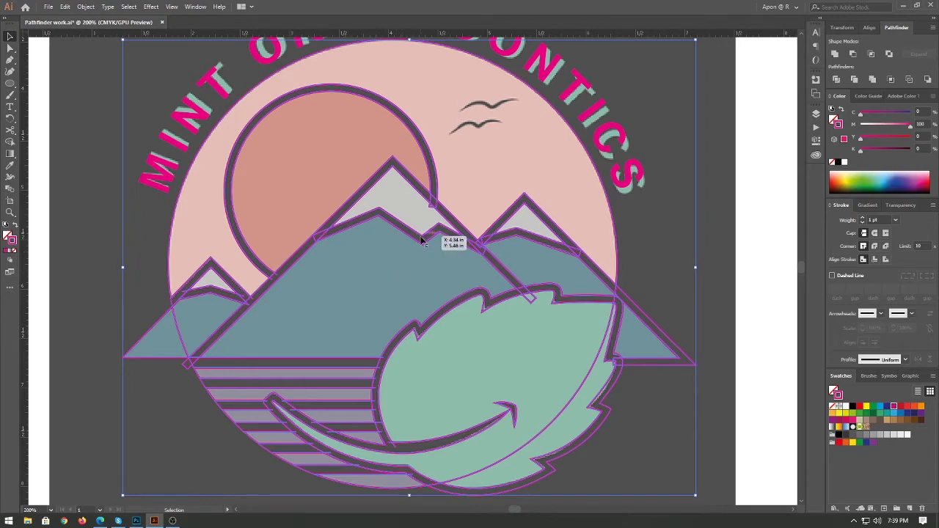
# Ungroup the traced badge artwork from the right-click menu and hide the bounding box.
pyautogui.rightClick(545, 149)
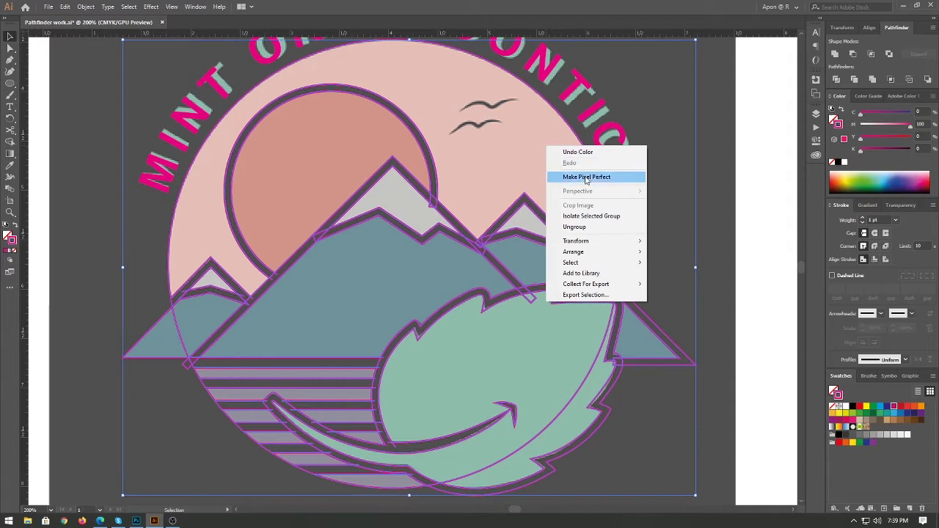
pyautogui.click(584, 229)
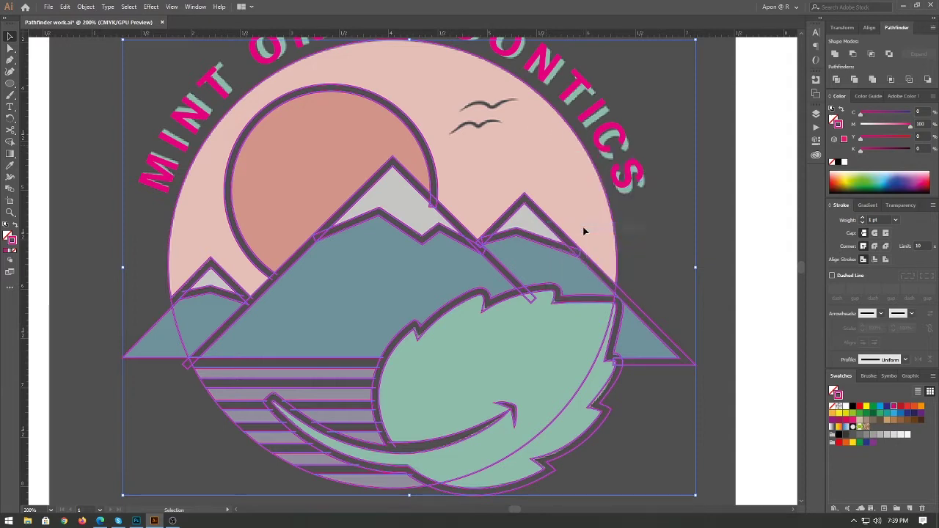
pyautogui.hotkey('ctrl', 'shift', 'b')
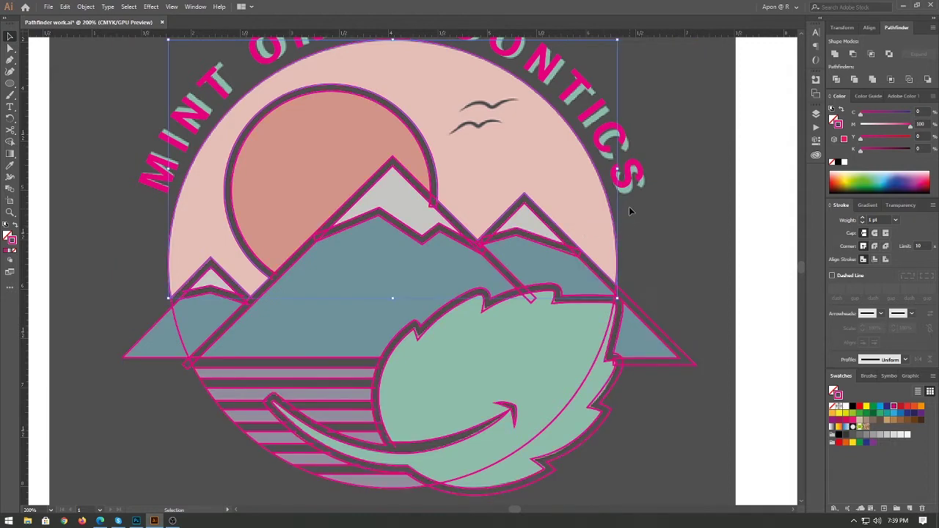
pyautogui.click(662, 333)
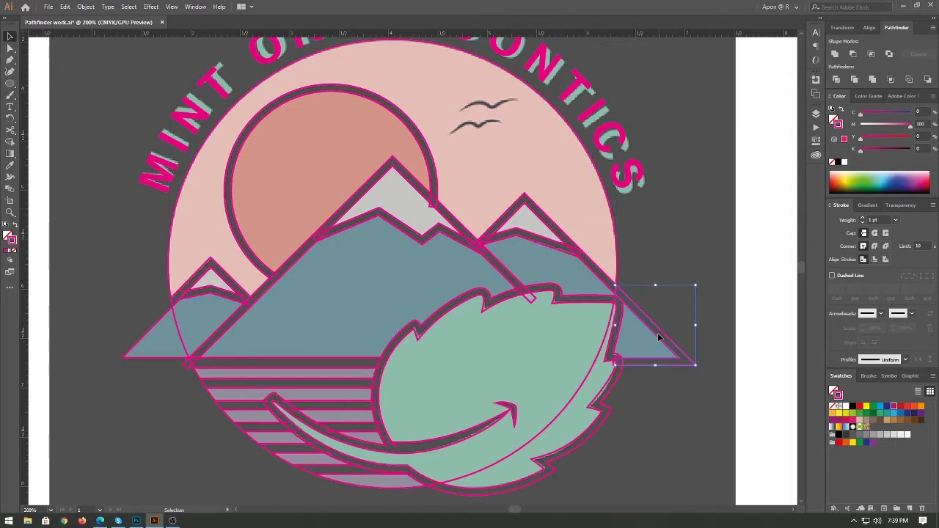
pyautogui.click(649, 250)
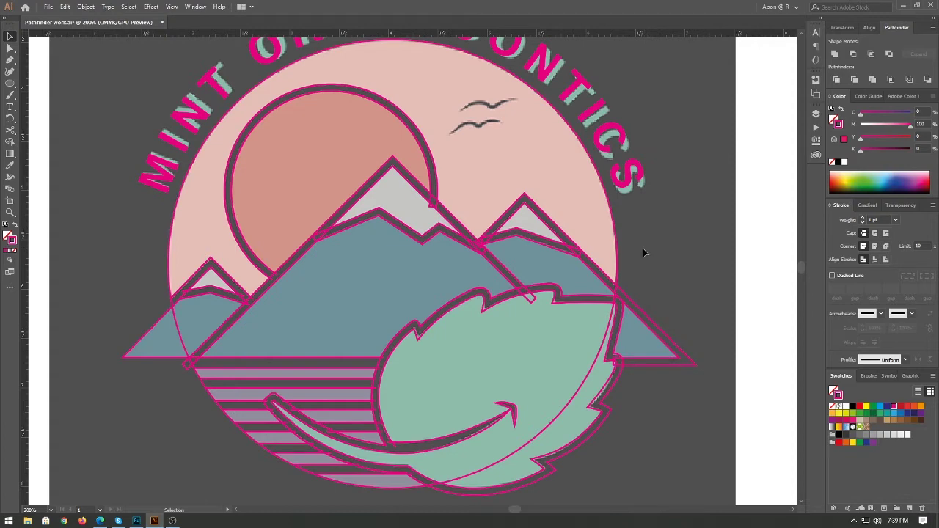
# Select all the artwork and ungroup it again with Object > Ungroup.
pyautogui.hotkey('ctrl', 'a')
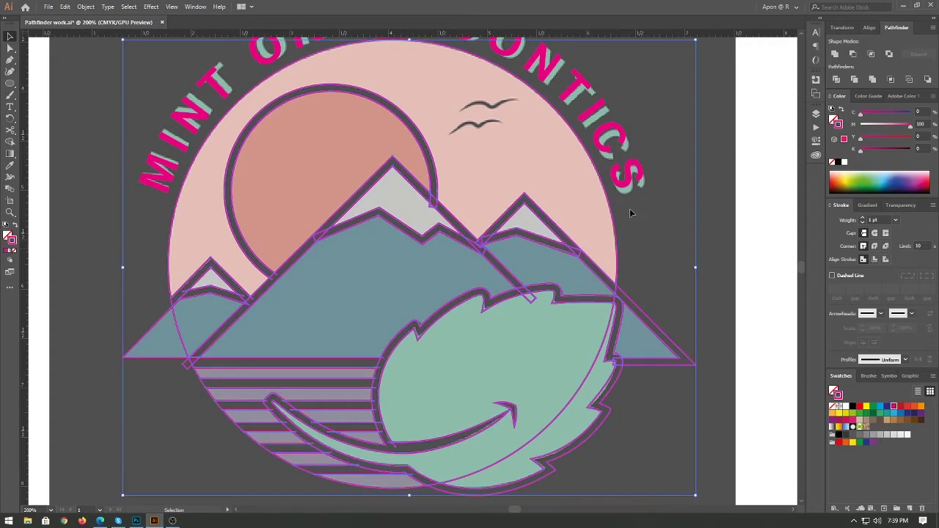
pyautogui.rightClick(492, 116)
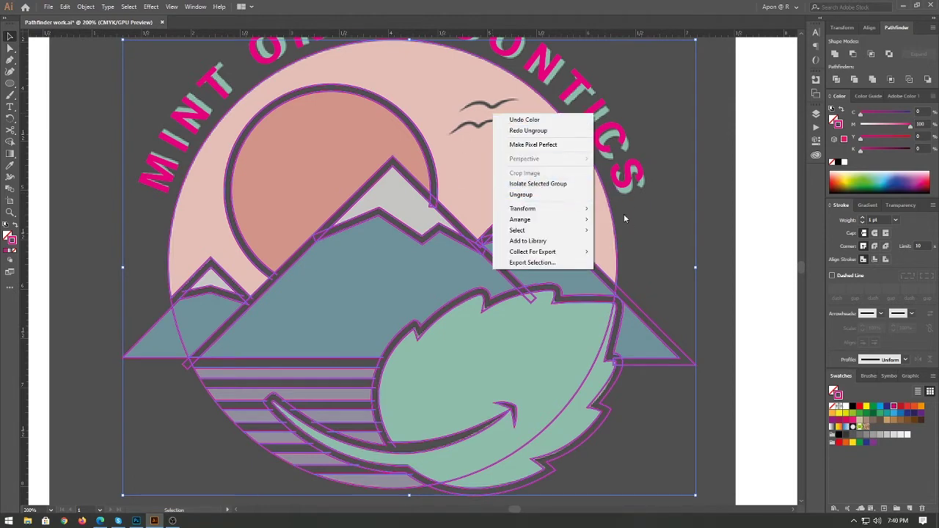
pyautogui.click(89, 6)
pyautogui.click(88, 7)
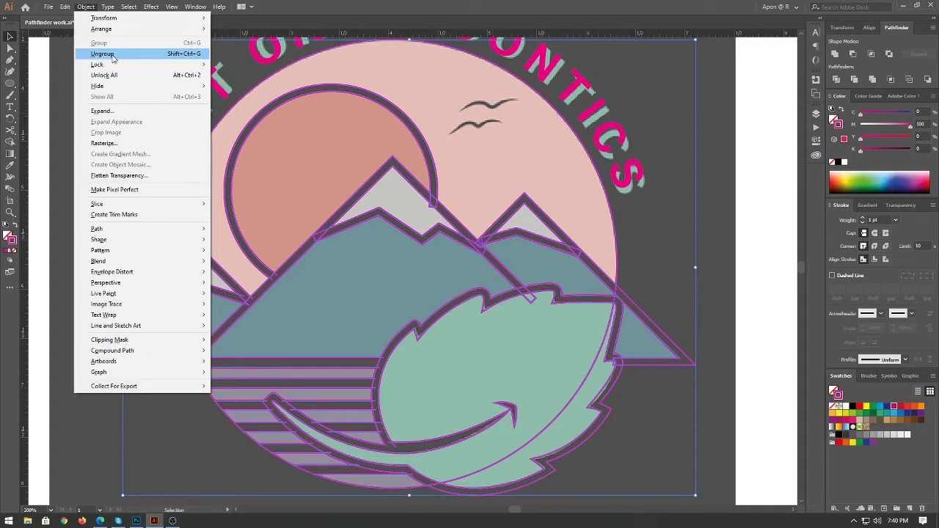
pyautogui.click(102, 53)
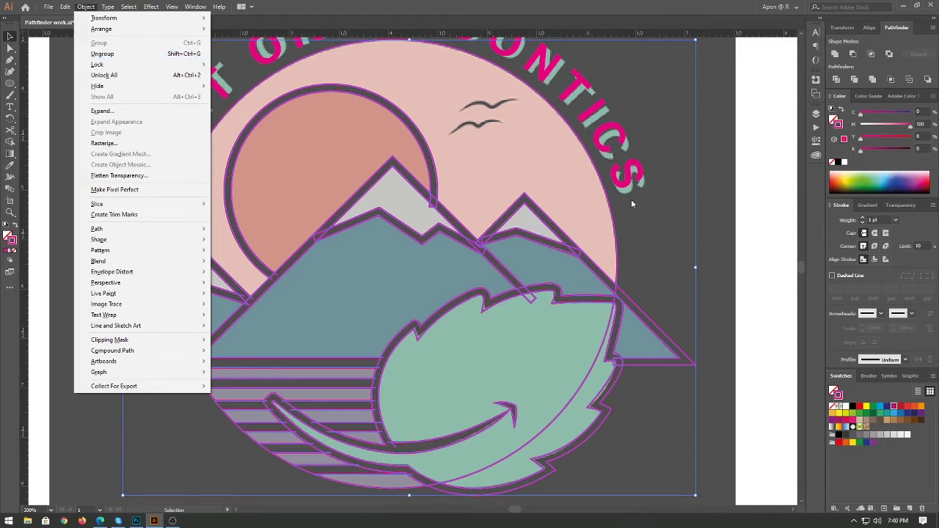
pyautogui.press('ctrl')
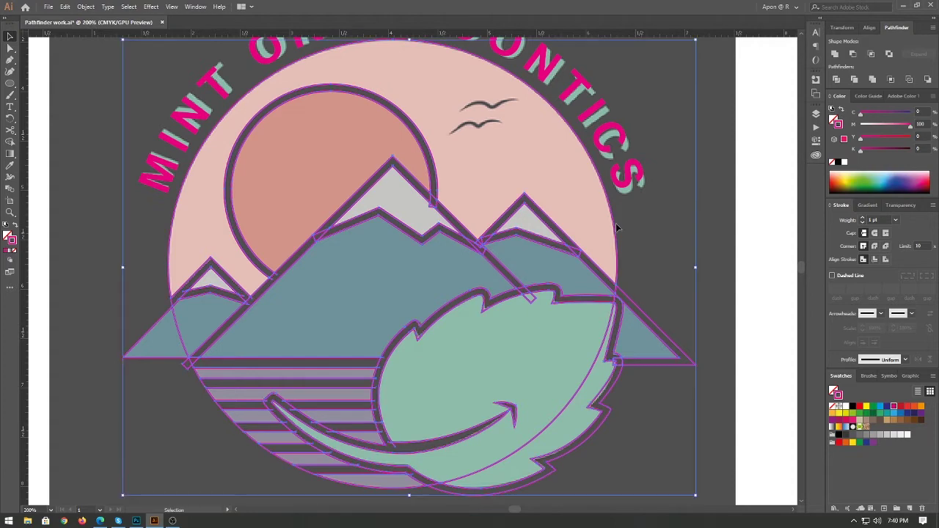
# Select the remaining badge artwork and ungroup it into individual paths.
pyautogui.moveTo(589, 247); pyautogui.dragTo(591, 248)
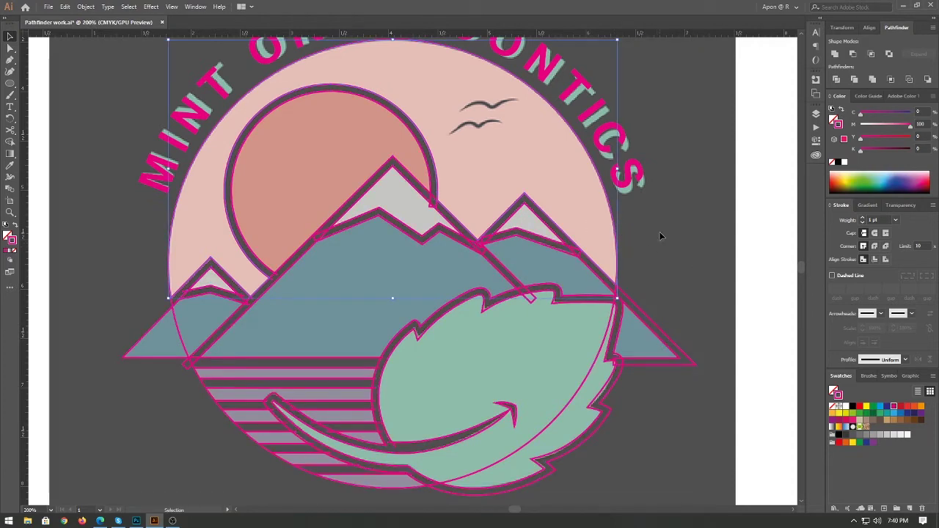
pyautogui.click(651, 229)
pyautogui.click(592, 205)
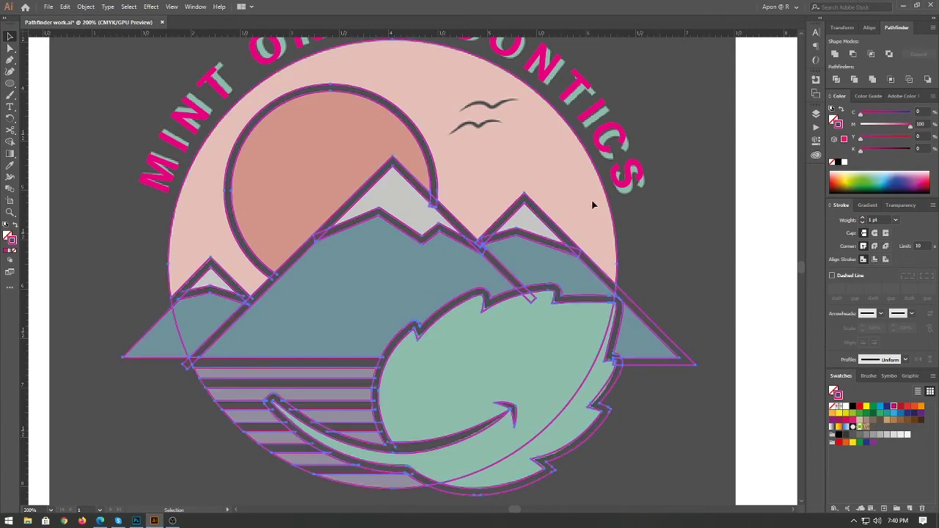
pyautogui.rightClick(584, 193)
pyautogui.click(635, 275)
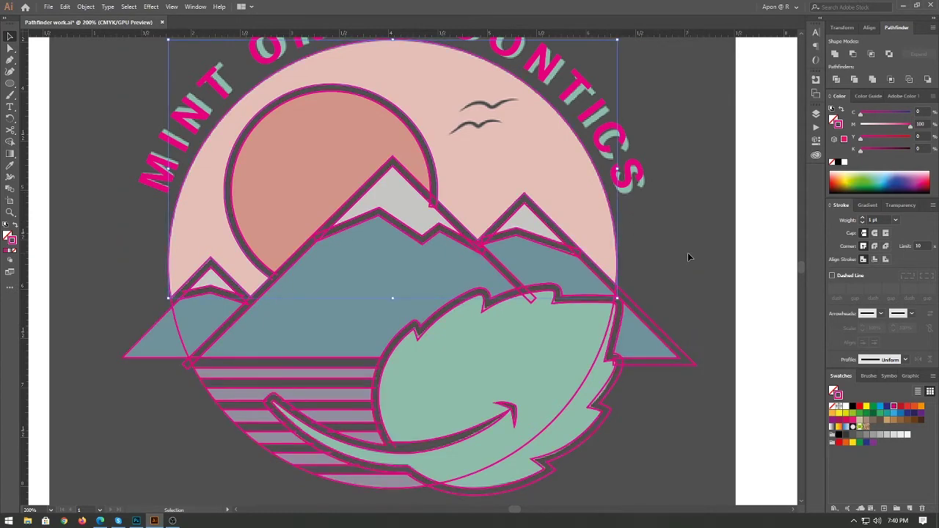
# Zoom to 300% on the badge and pan to the leaf, sun and upper lettering.
pyautogui.click(658, 292)
pyautogui.moveTo(657, 292); pyautogui.dragTo(664, 368)
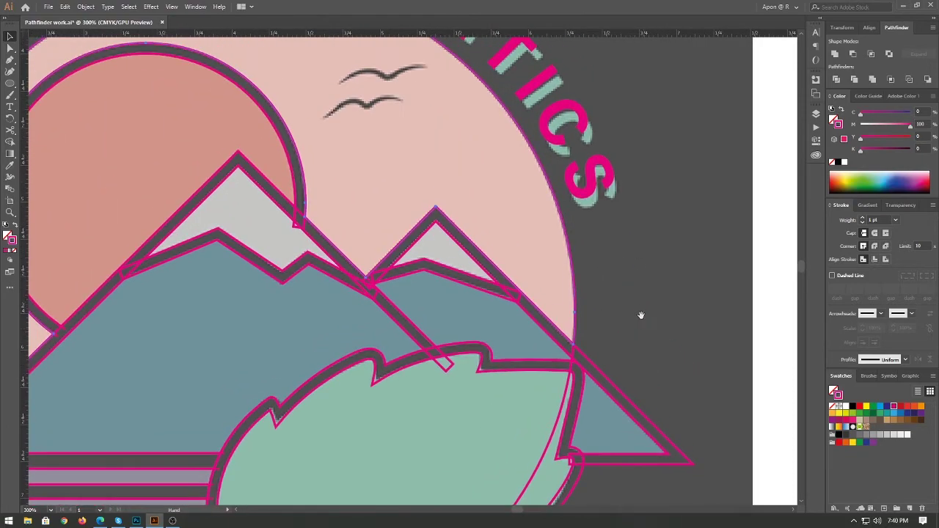
pyautogui.scroll(3, 660, 357)
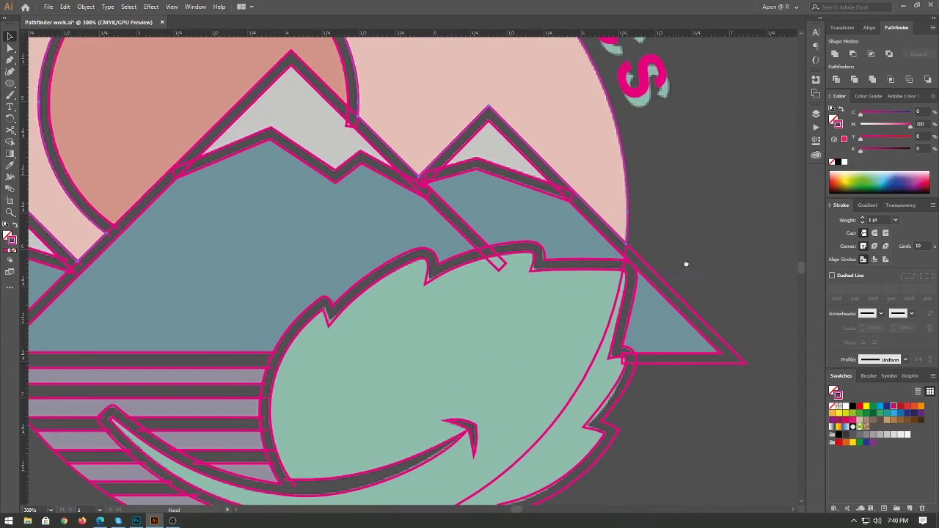
pyautogui.scroll(4, 695, 315)
pyautogui.scroll(-3, 486, 291)
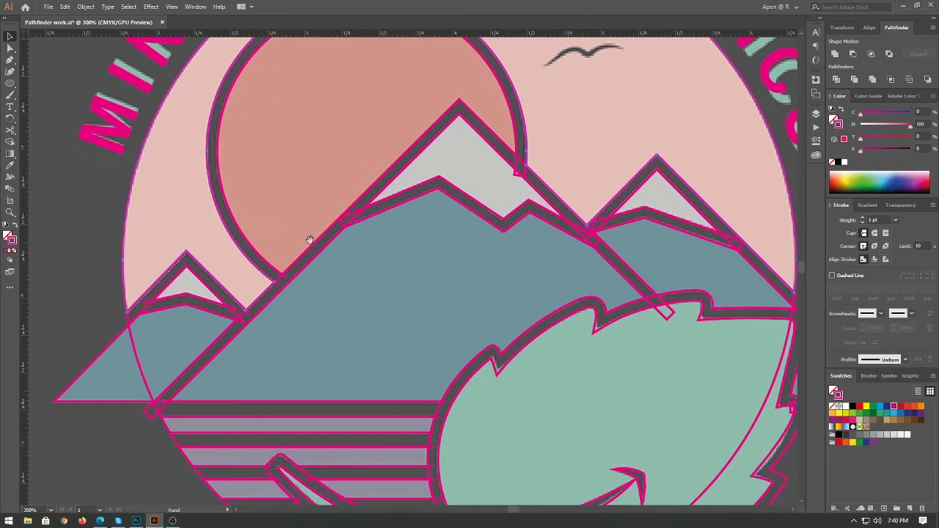
pyautogui.scroll(5, 367, 250)
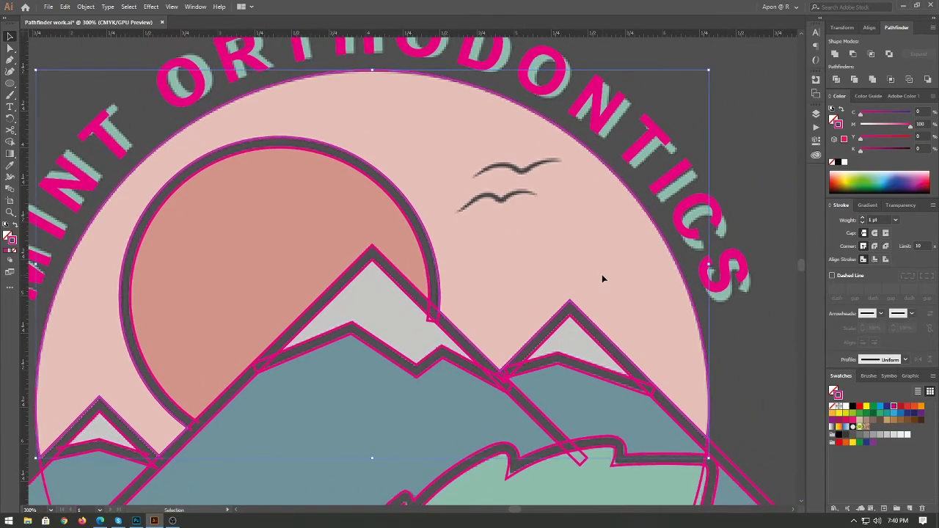
pyautogui.press('i')
pyautogui.moveTo(643, 307); pyautogui.dragTo(639, 272)
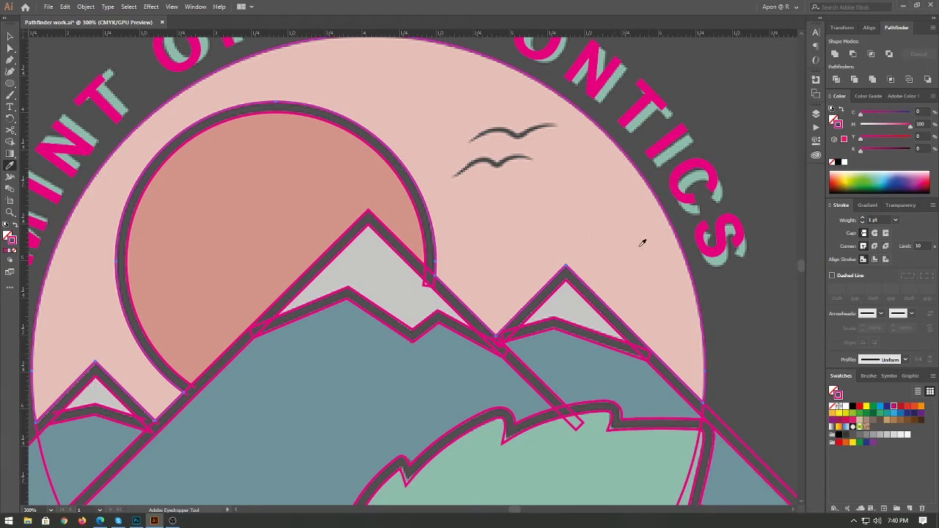
# Sample the pale pink circle's colour and zoom in on the leaf.
pyautogui.click(611, 231)
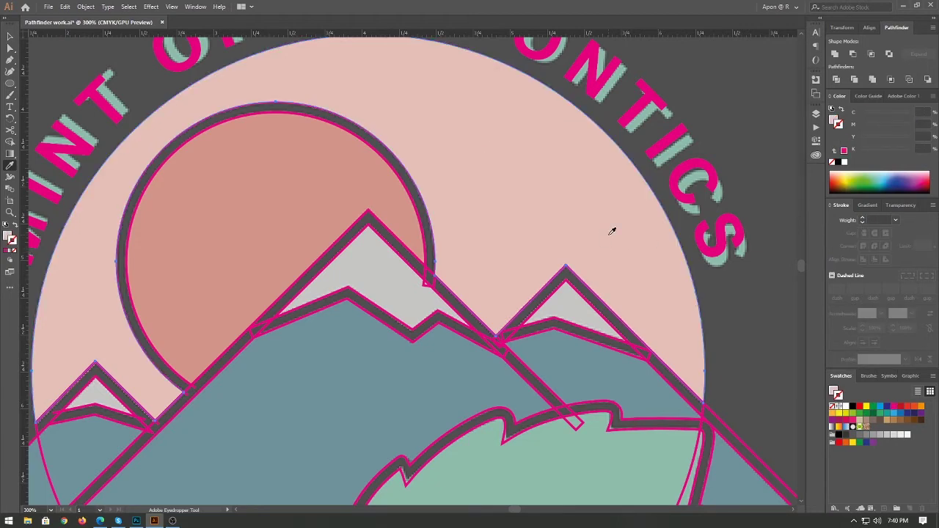
pyautogui.moveTo(625, 266); pyautogui.dragTo(668, 266)
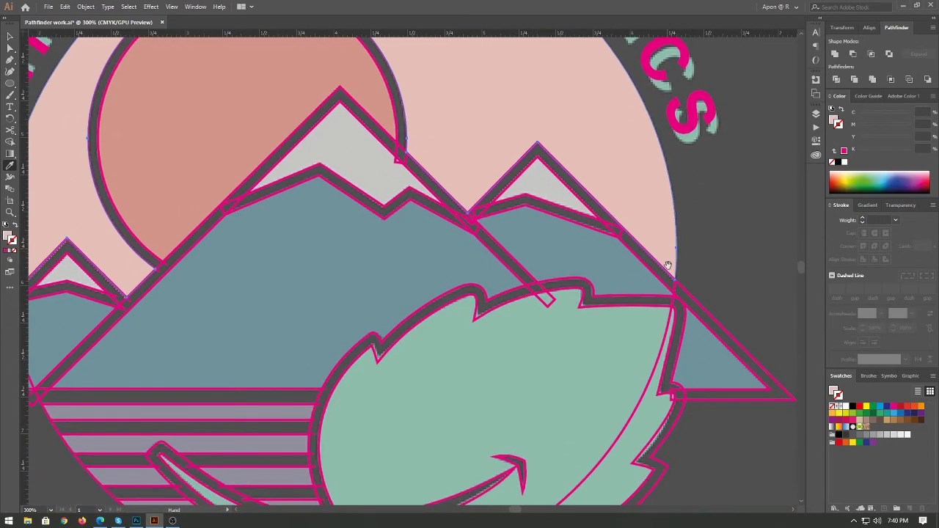
pyautogui.scroll(3, 513, 237)
pyautogui.hscroll(-1, 514, 231)
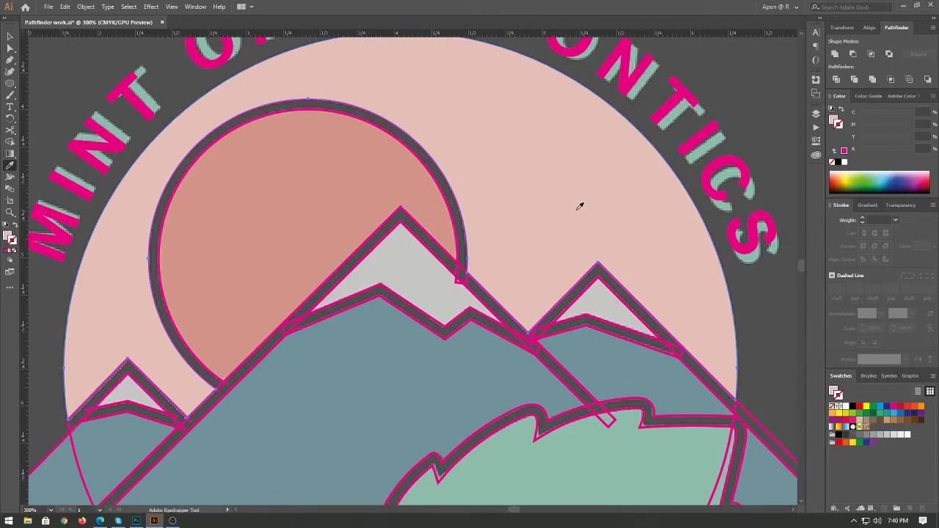
pyautogui.hscroll(3, 660, 273)
pyautogui.scroll(-2, 719, 360)
pyautogui.scroll(-2, 670, 281)
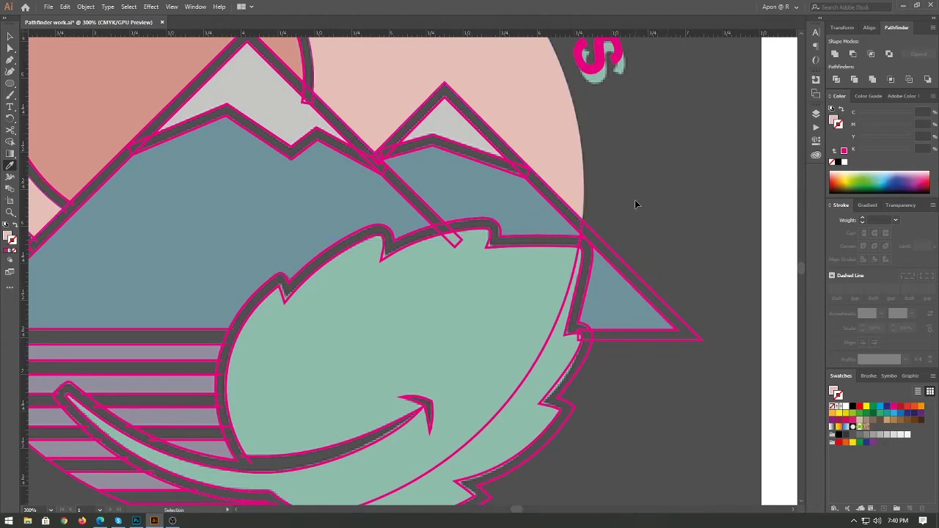
pyautogui.press('space')
pyautogui.keyDown('ctrl'); pyautogui.keyDown('alt'); pyautogui.click(500, 185); pyautogui.keyUp('alt'); pyautogui.keyUp('ctrl')
pyautogui.keyDown('ctrl'); pyautogui.click(518, 272); pyautogui.keyUp('ctrl')
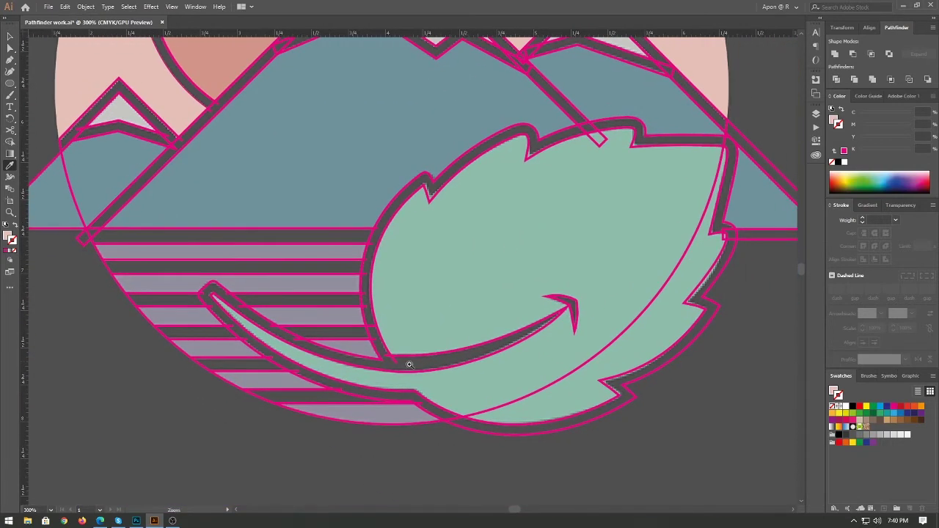
pyautogui.moveTo(603, 274); pyautogui.dragTo(629, 320)
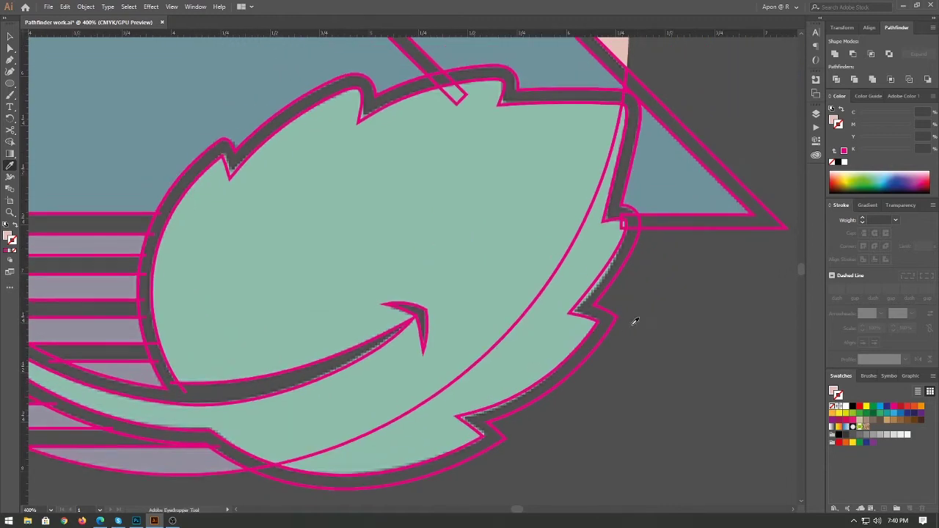
# Give the leaf's outer piece the thin pink outline with the Eyedropper.
pyautogui.click(608, 329)
pyautogui.press('i')
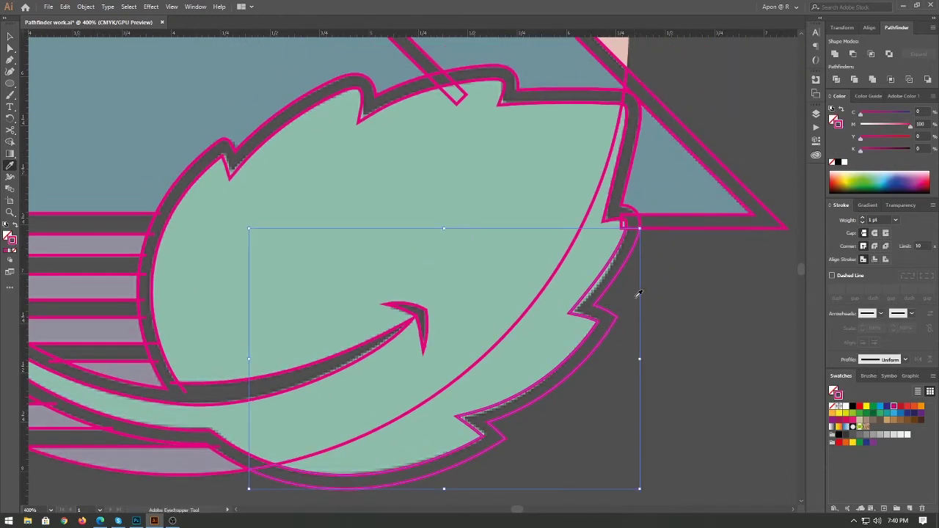
pyautogui.click(635, 292)
pyautogui.press('v')
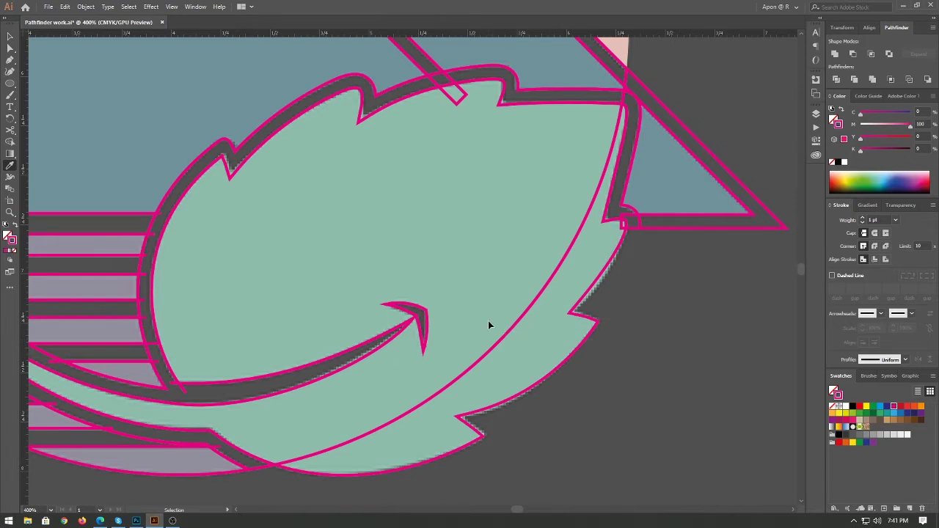
# Make the leaf's pink right-edge piece mint with a thin pink outline.
pyautogui.click(506, 339)
pyautogui.click(660, 313)
pyautogui.click(588, 362)
pyautogui.moveTo(508, 372)
pyautogui.mouseDown()
pyautogui.moveTo(579, 336)
pyautogui.moveTo(541, 370)
pyautogui.mouseUp()
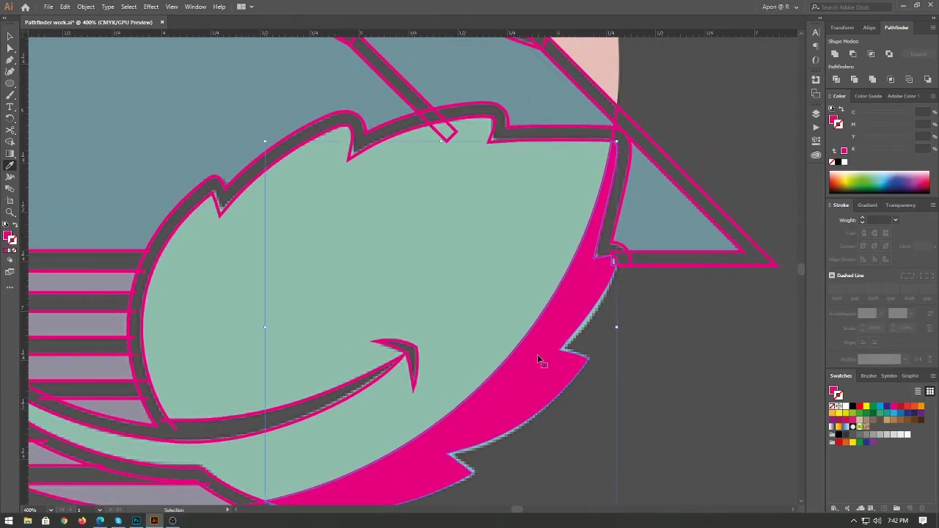
pyautogui.press('i')
pyautogui.click(535, 341)
pyautogui.click(535, 330)
pyautogui.press('v')
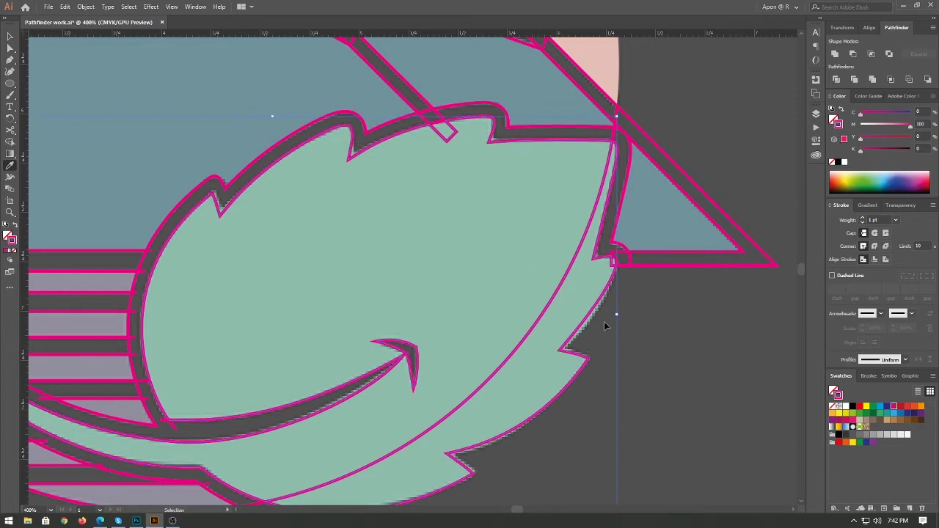
# Select the main leaf shape together with the small diamond piece at its top.
pyautogui.scroll(-3, 546, 326)
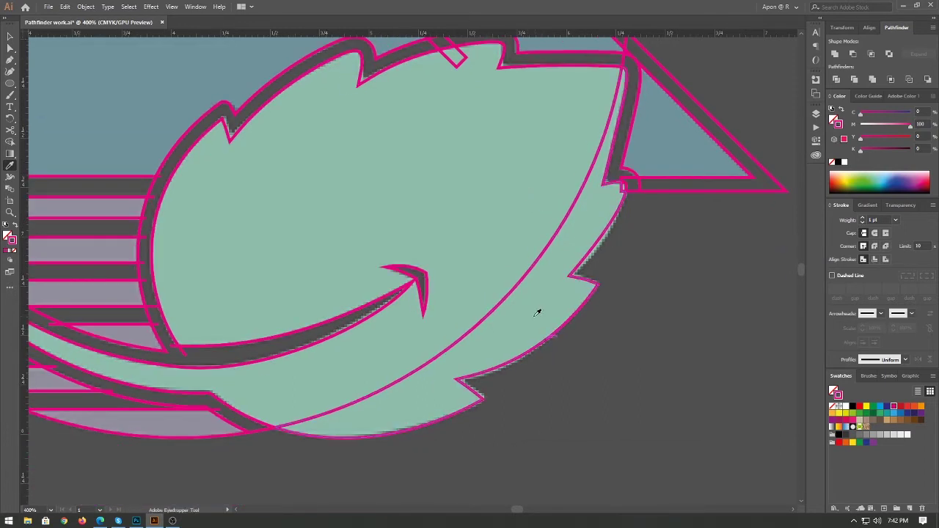
pyautogui.click(510, 268)
pyautogui.moveTo(617, 230); pyautogui.dragTo(620, 261)
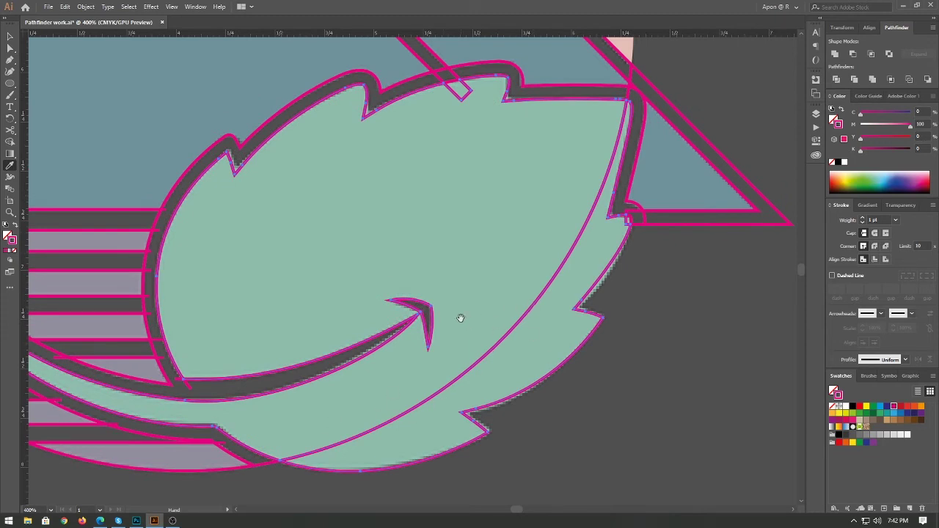
pyautogui.scroll(3, 528, 297)
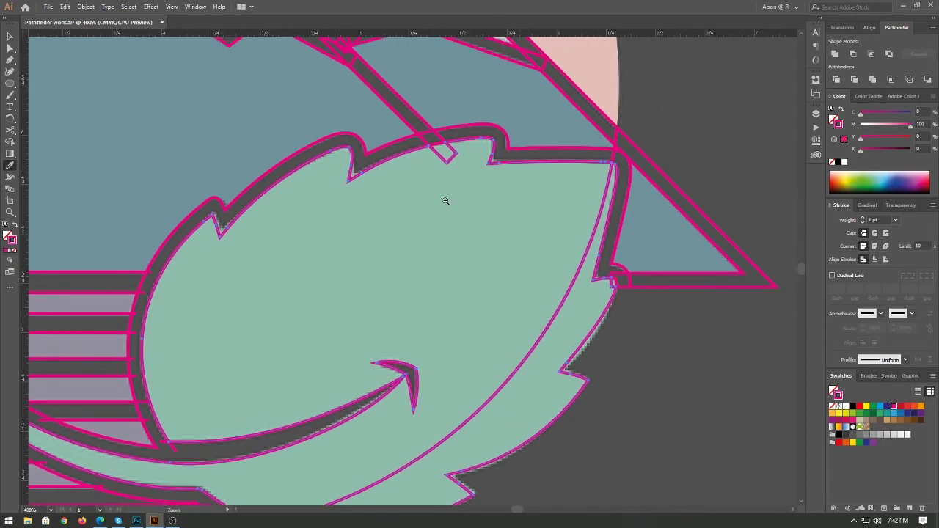
pyautogui.hotkey('ctrl', 'shift', 'a')
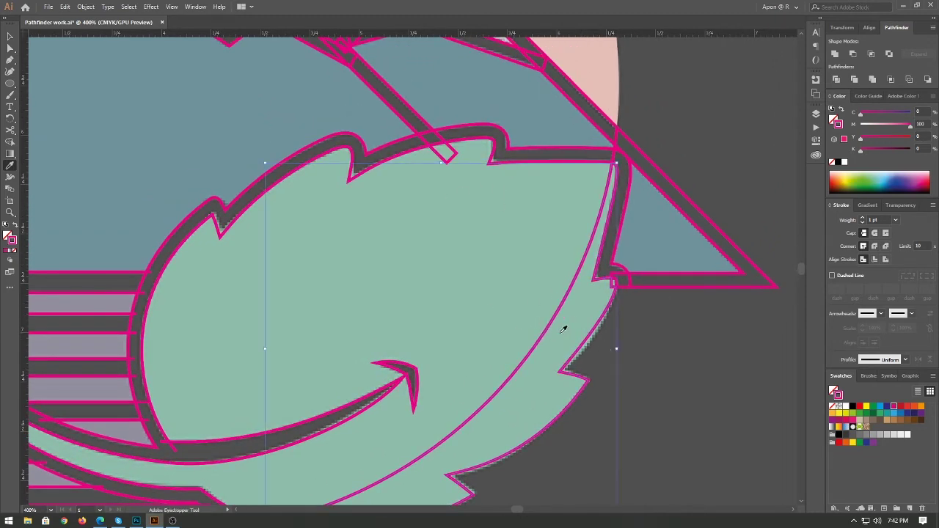
pyautogui.click(455, 179)
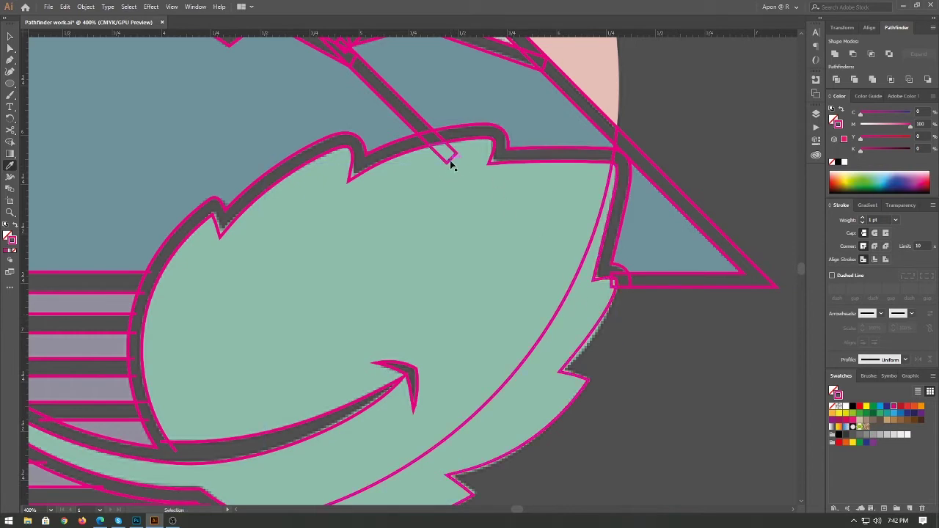
pyautogui.click(448, 157)
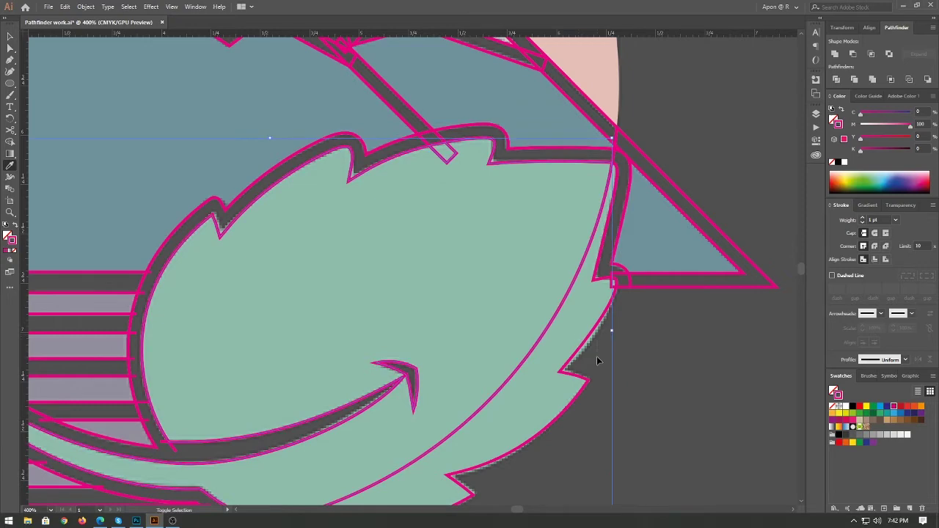
pyautogui.moveTo(612, 293); pyautogui.dragTo(660, 339)
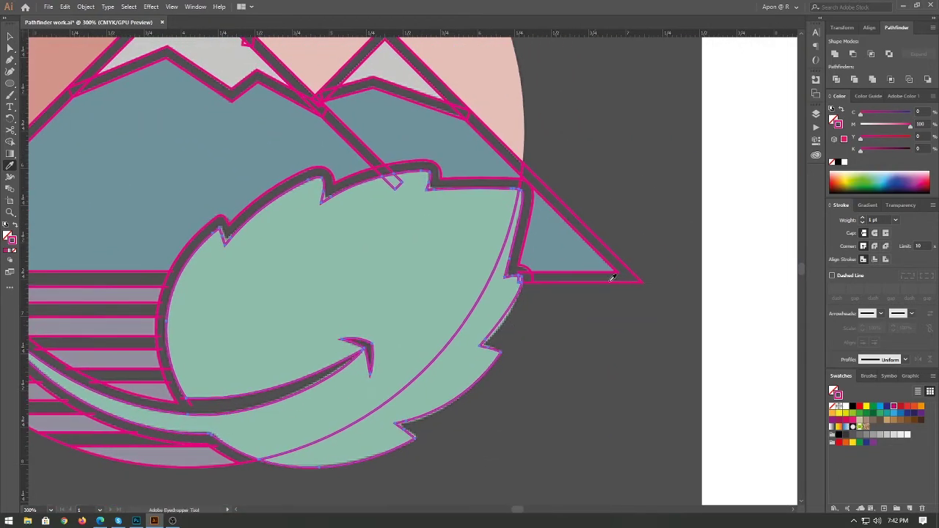
# Unite the selected leaf pieces into one shape with Pathfinder.
pyautogui.hscroll(-2, 612, 277)
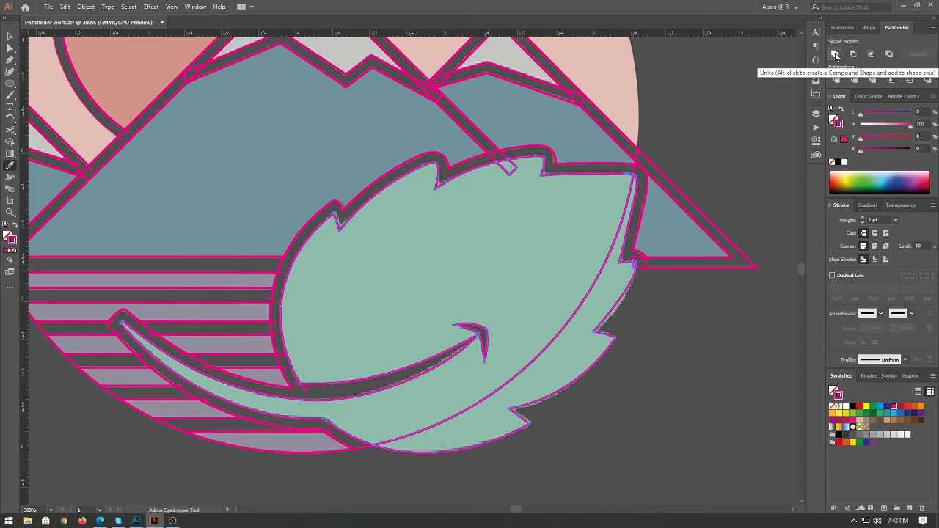
pyautogui.click(834, 55)
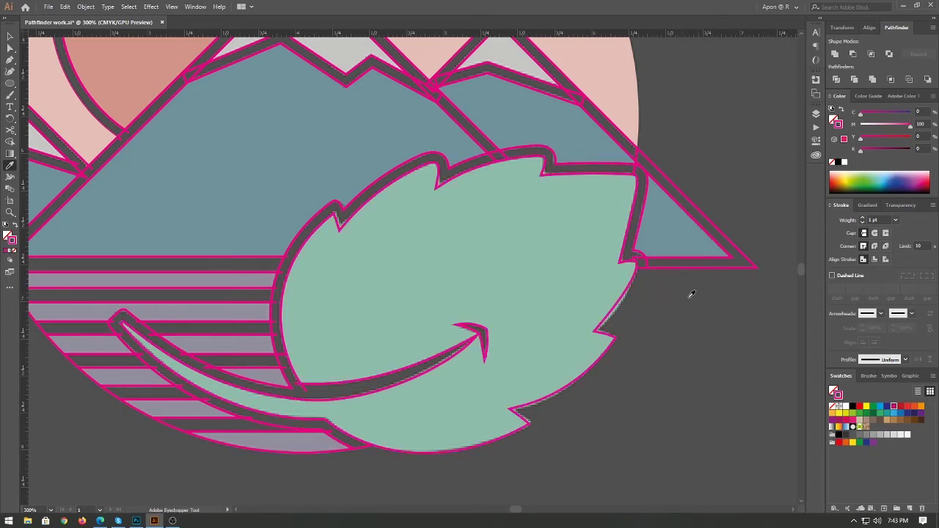
pyautogui.moveTo(687, 291); pyautogui.dragTo(724, 251)
pyautogui.moveTo(685, 198); pyautogui.dragTo(698, 201)
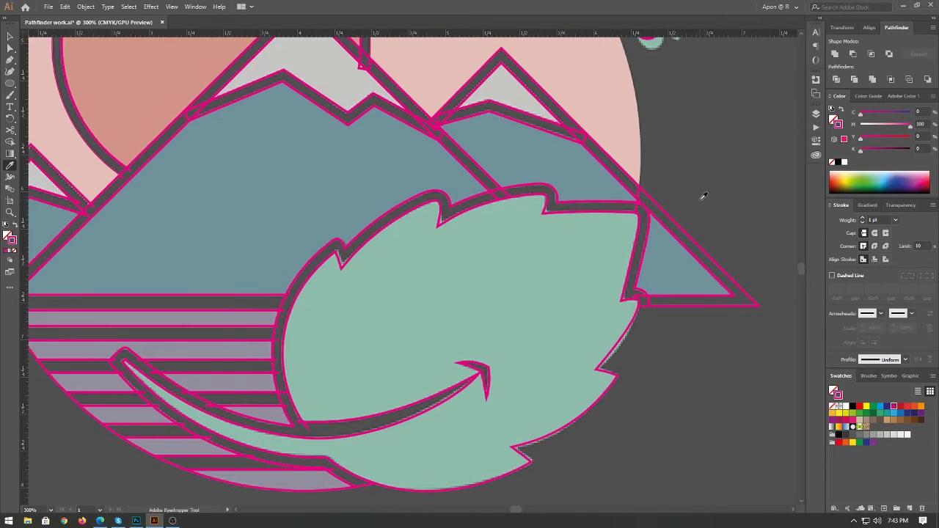
# Give the right mountain triangle the magenta outline with the Eyedropper.
pyautogui.press('v')
pyautogui.keyDown('ctrl'); pyautogui.click(596, 395); pyautogui.keyUp('ctrl')
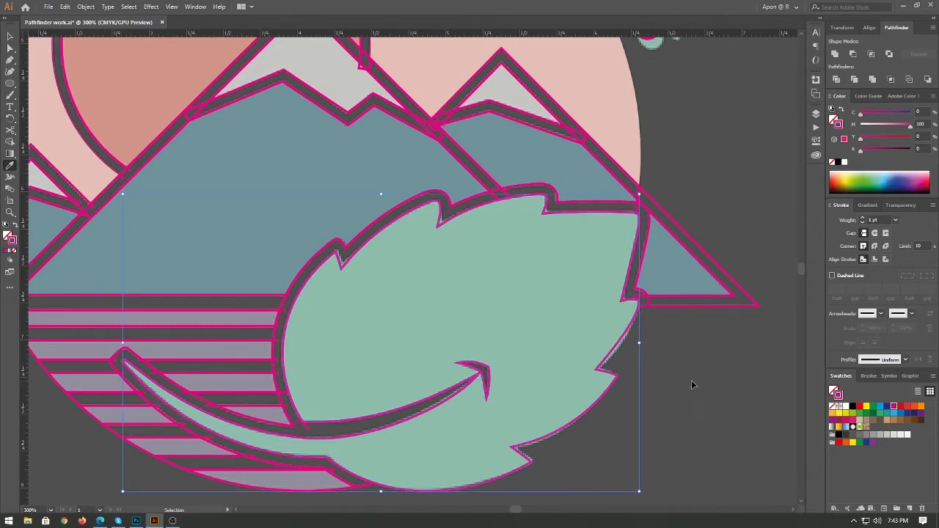
pyautogui.keyDown('ctrl'); pyautogui.click(684, 380); pyautogui.keyUp('ctrl')
pyautogui.press('ctrl')
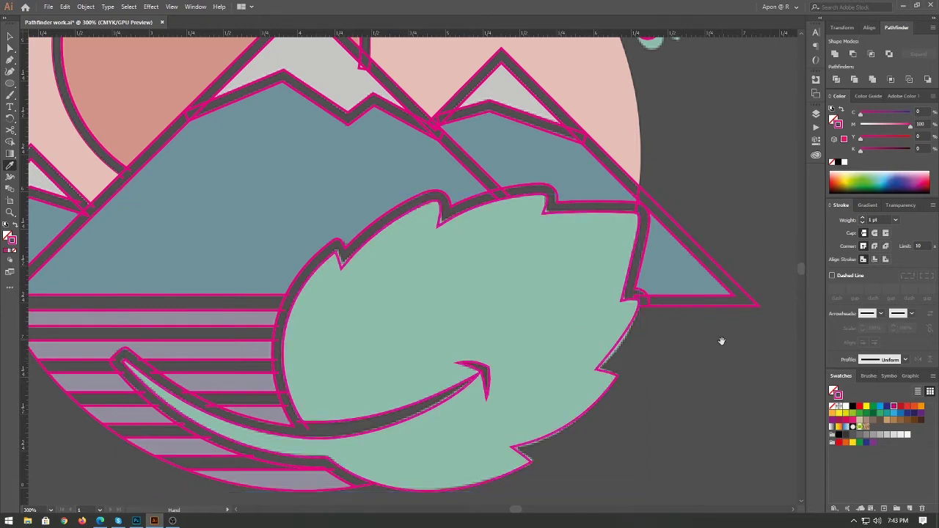
pyautogui.moveTo(721, 340); pyautogui.dragTo(679, 320)
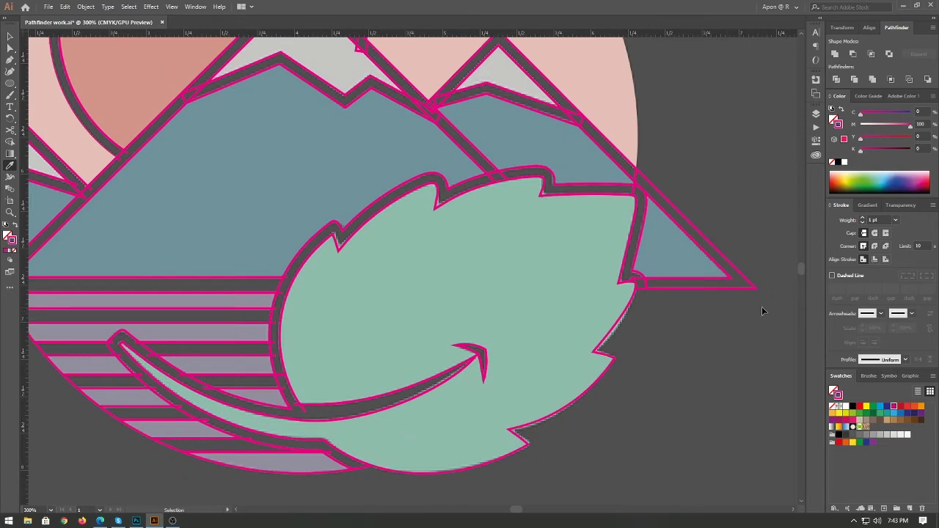
pyautogui.keyDown('ctrl'); pyautogui.click(755, 286); pyautogui.keyUp('ctrl')
pyautogui.click(650, 287)
pyautogui.press('v')
pyautogui.click(675, 247)
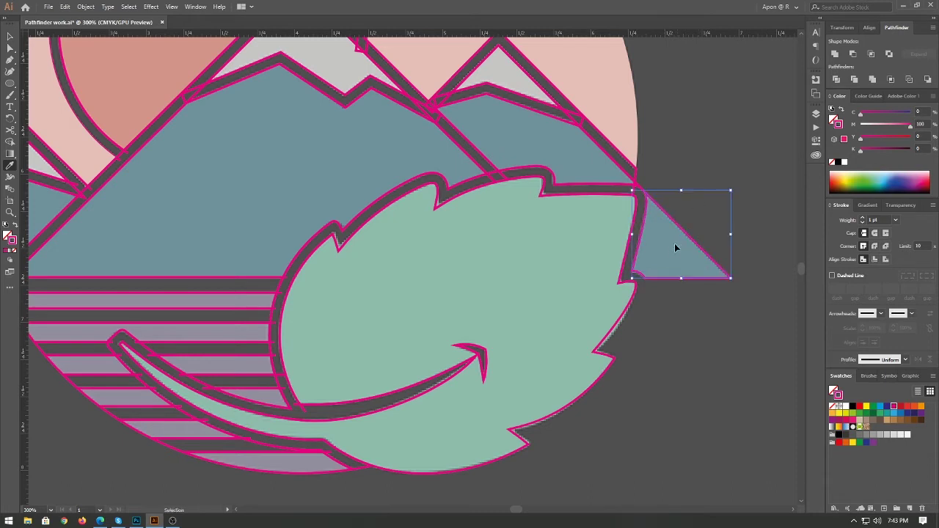
pyautogui.click(699, 169)
pyautogui.click(697, 247)
pyautogui.click(698, 169)
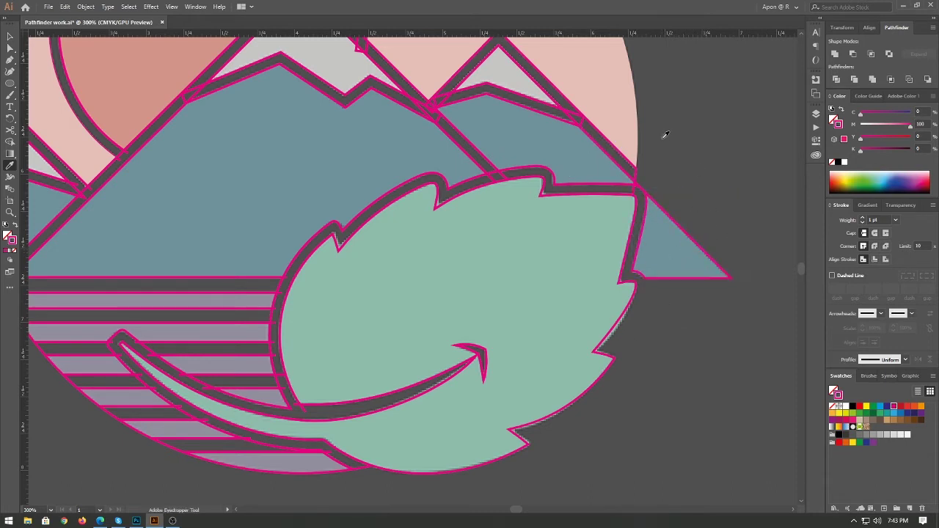
pyautogui.scroll(2, 674, 154)
# Turn the background circle yellow-green and zoom out to see the whole emblem.
pyautogui.press('i')
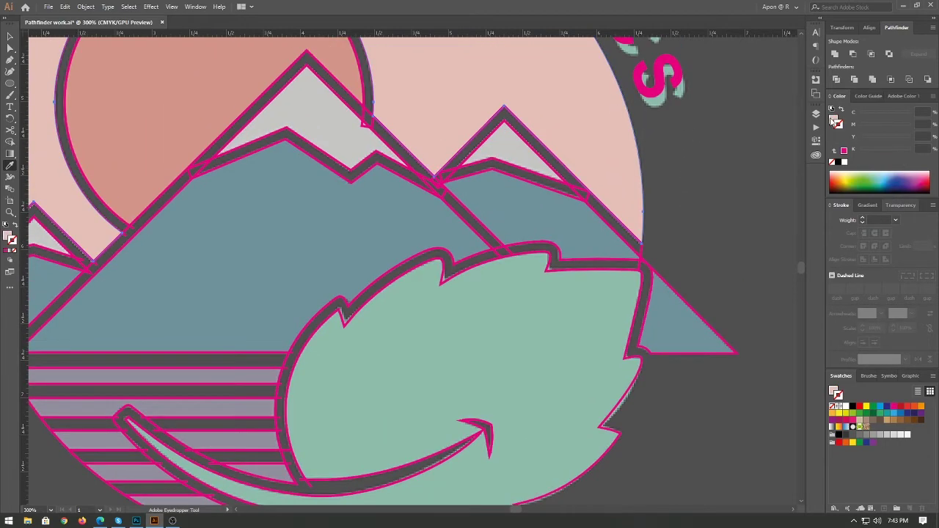
pyautogui.click(851, 179)
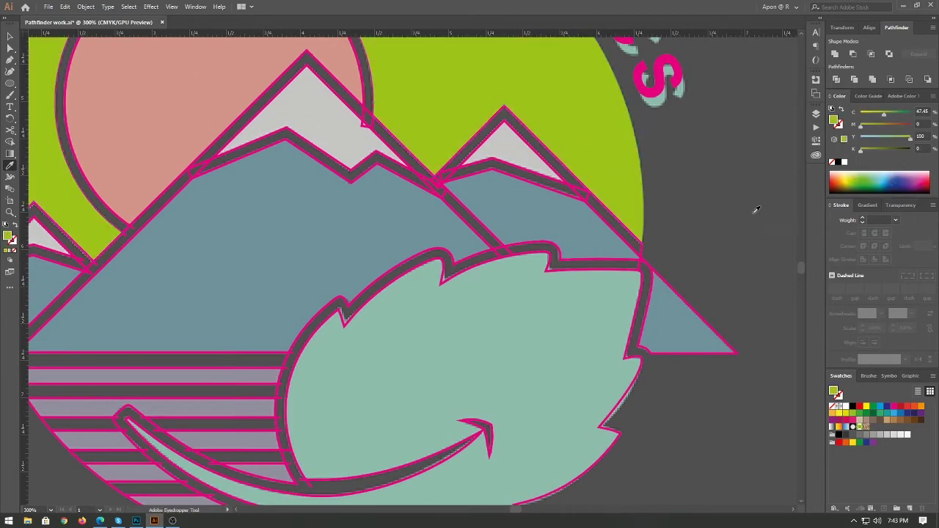
pyautogui.moveTo(714, 281)
pyautogui.mouseDown()
pyautogui.moveTo(736, 160)
pyautogui.moveTo(715, 279)
pyautogui.mouseUp()
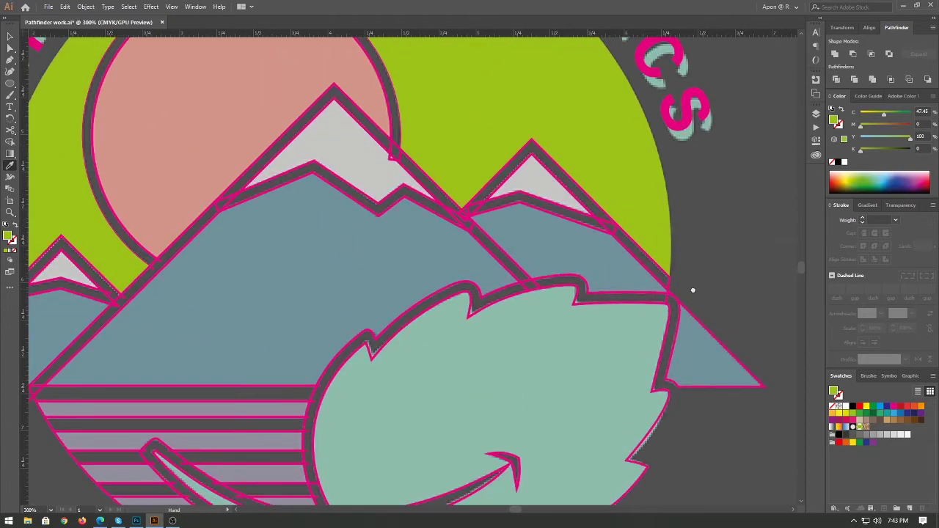
pyautogui.hotkey('ctrl', '-')
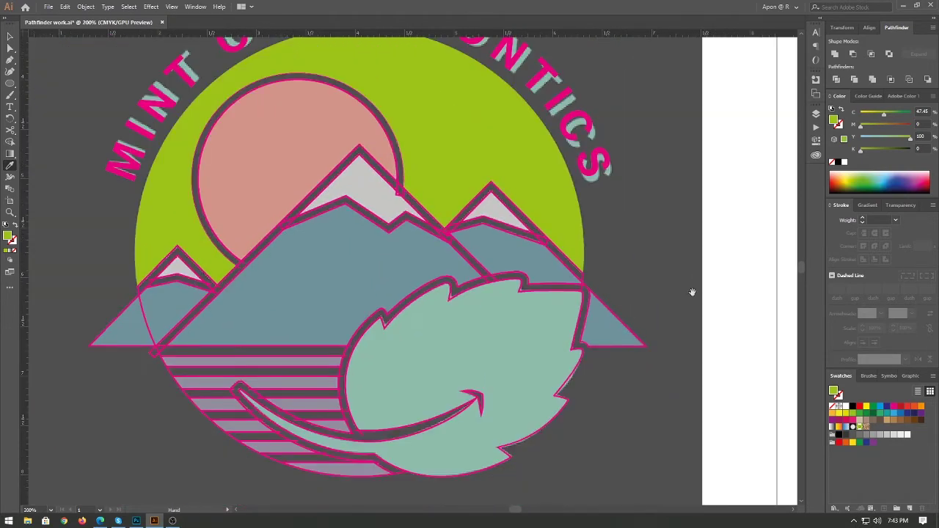
pyautogui.scroll(-1, 661, 269)
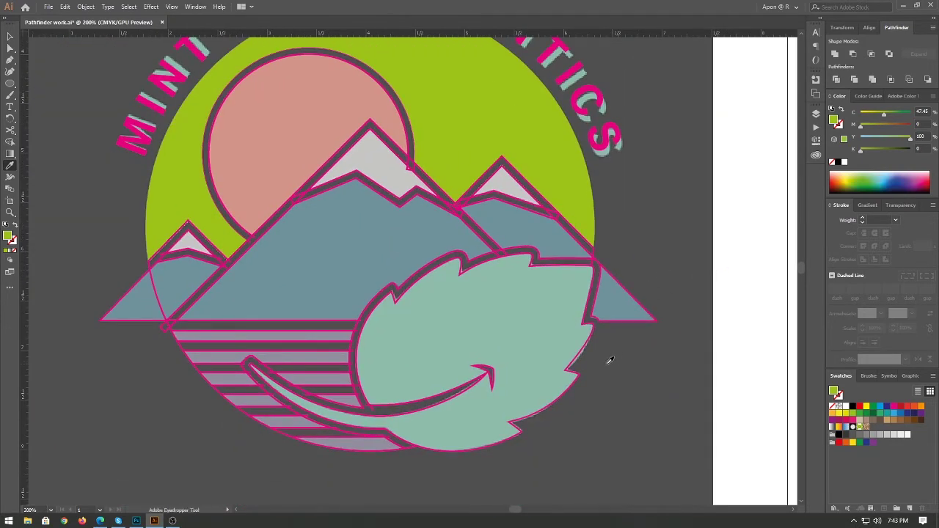
# Fill the leaf shape with the blue colour.
pyautogui.keyDown('ctrl'); pyautogui.click(572, 372); pyautogui.keyUp('ctrl')
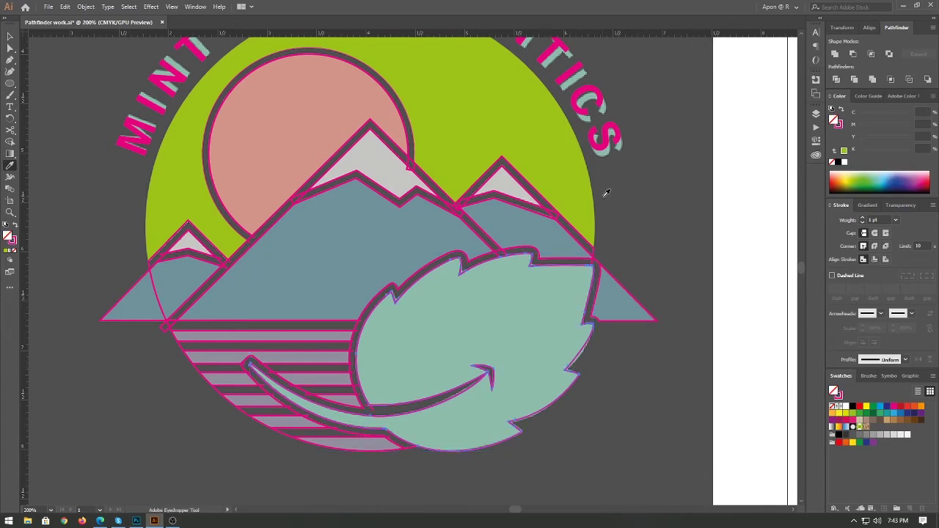
pyautogui.click(891, 176)
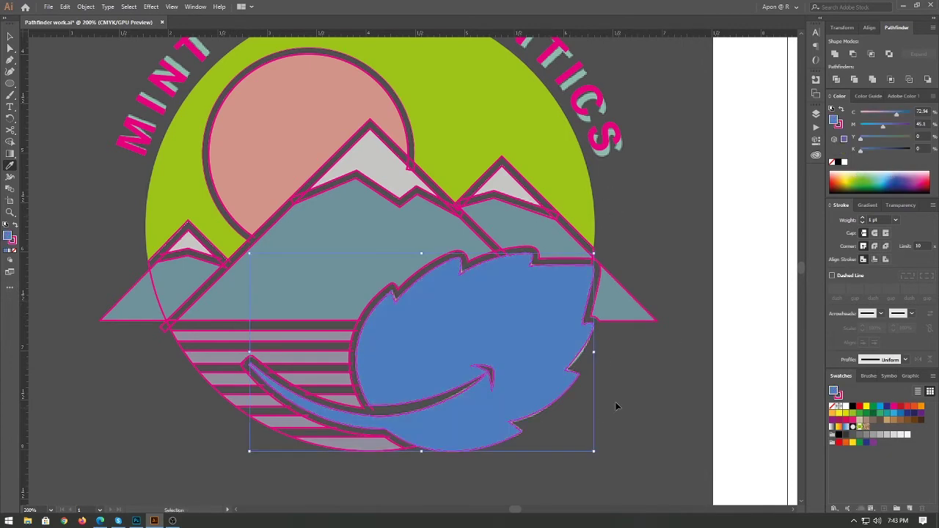
pyautogui.click(492, 398)
pyautogui.scroll(2, 546, 237)
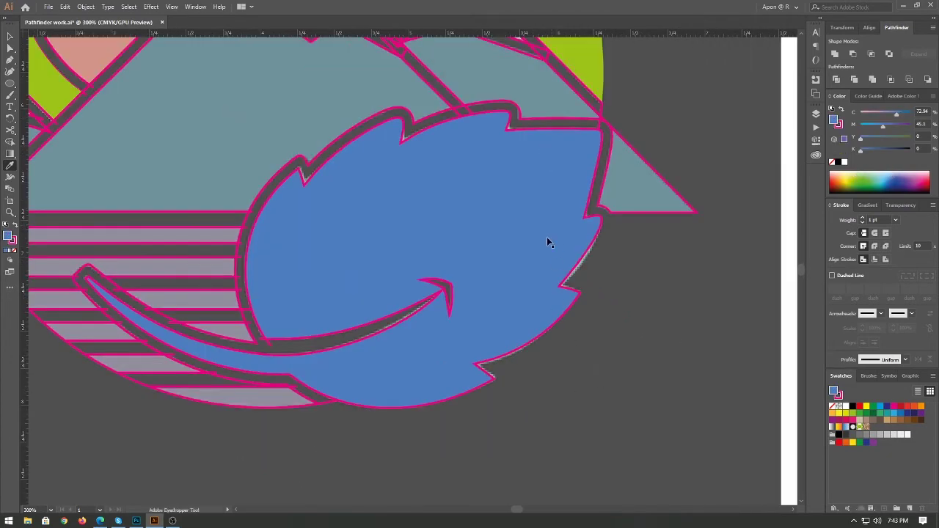
pyautogui.scroll(2, 656, 294)
pyautogui.hotkey('ctrl', 'z')
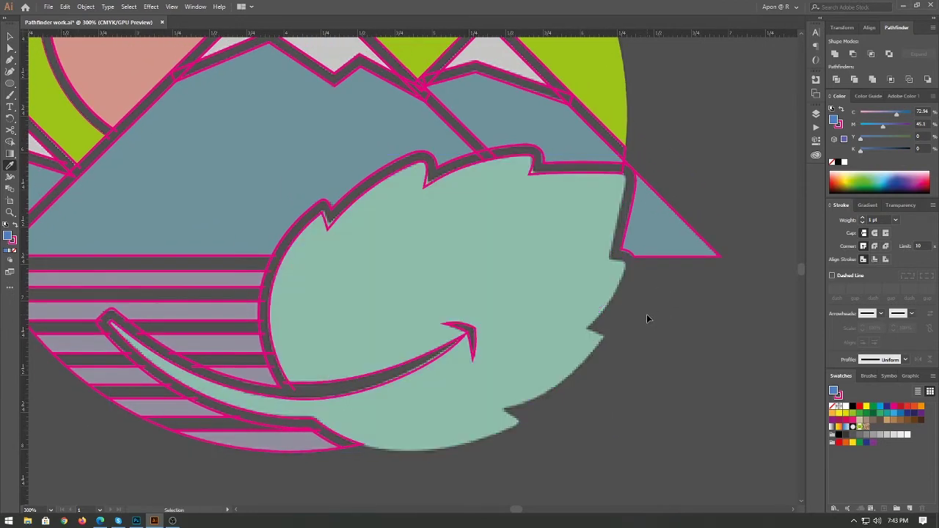
pyautogui.hotkey('ctrl', 'shift', 'z')
# Set the leaf's stroke to None so it has no outline.
pyautogui.press('i')
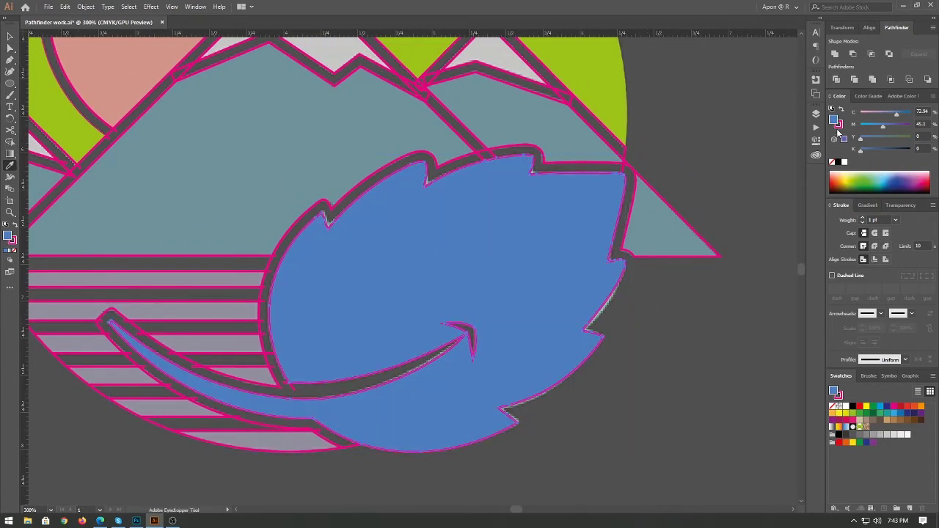
pyautogui.press('x')
pyautogui.click(832, 163)
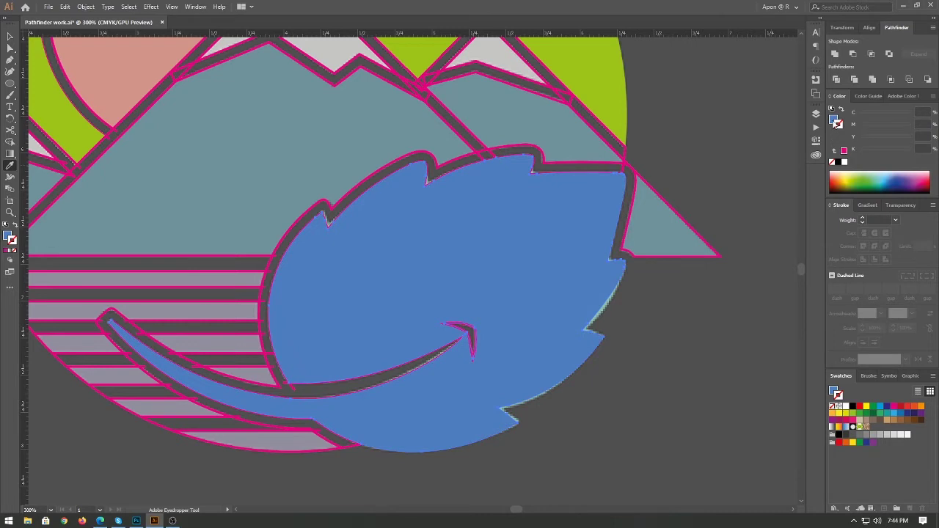
pyautogui.hscroll(-2, 562, 281)
pyautogui.press('Tab')
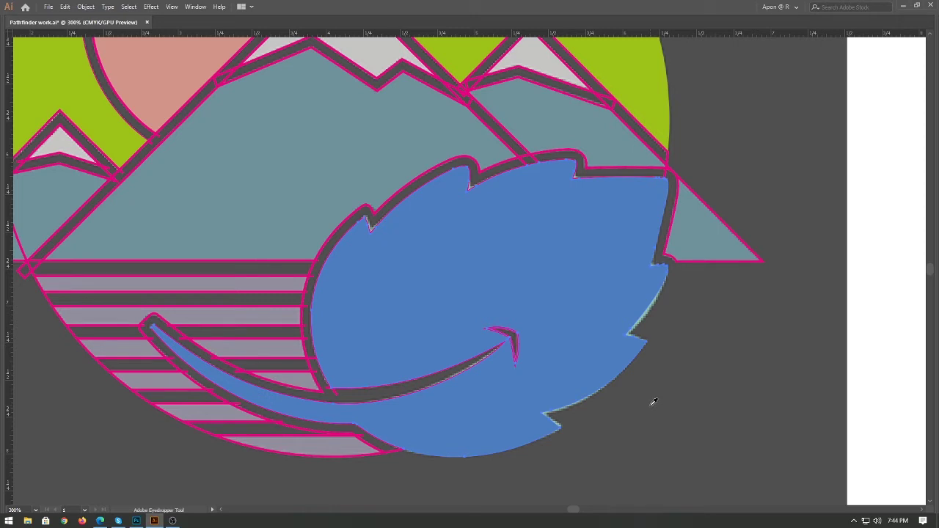
pyautogui.scroll(2, 722, 308)
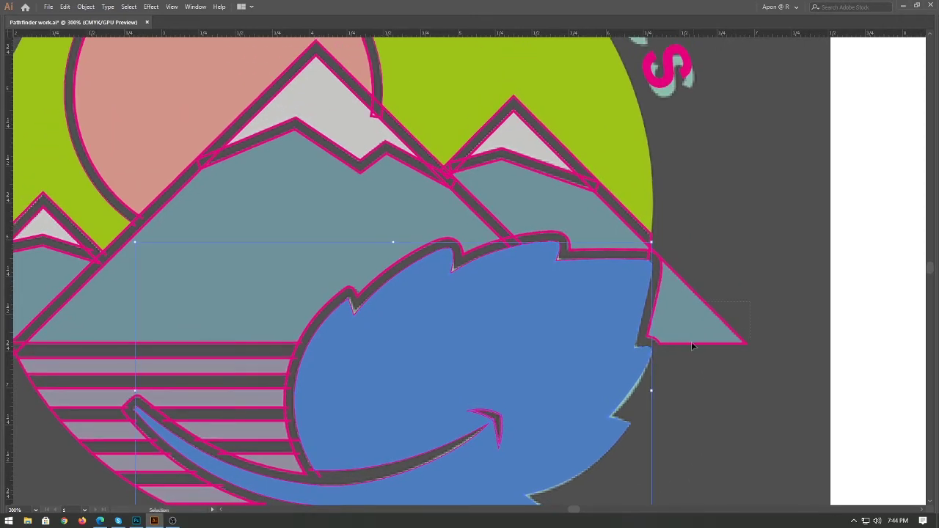
pyautogui.hotkey('shift', 'Tab')
pyautogui.press('Tab')
# Fill the right-hand triangle with cyan in the Color panel.
pyautogui.click(906, 174)
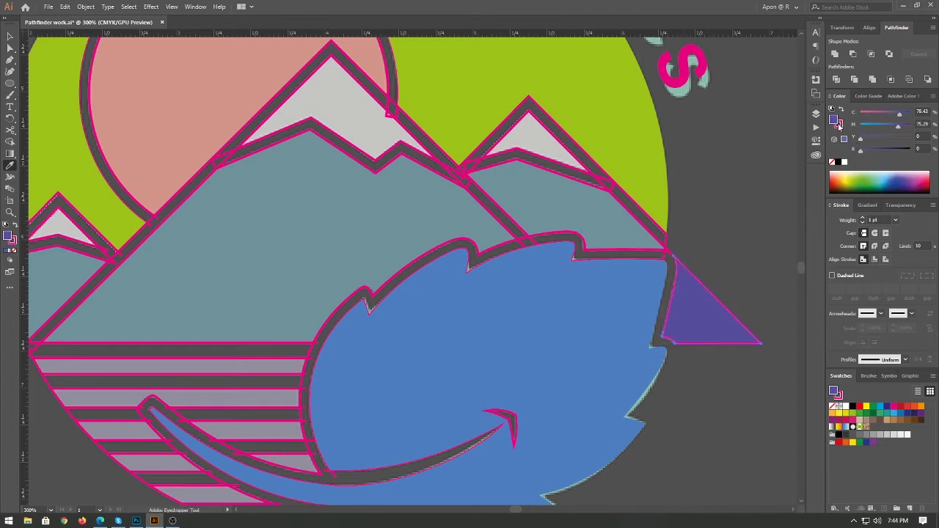
pyautogui.click(833, 161)
pyautogui.hotkey('shift', 'x')
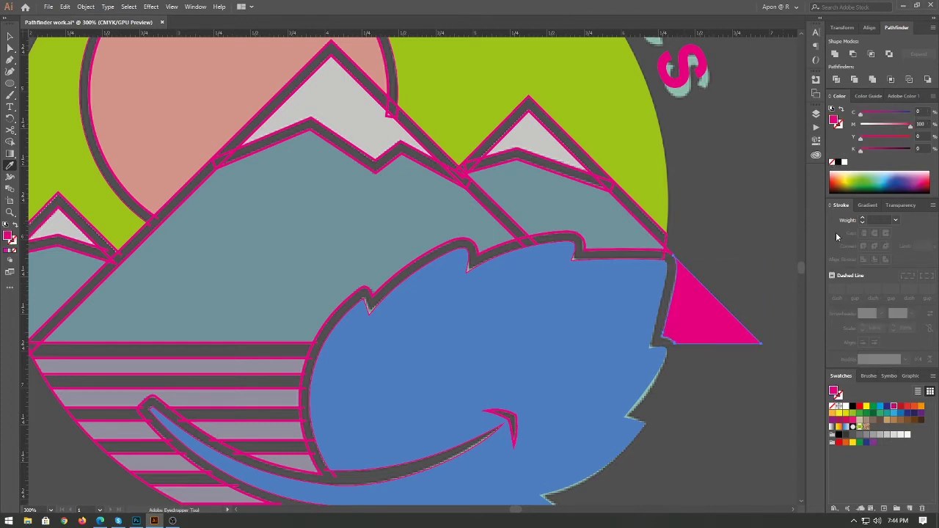
pyautogui.click(915, 180)
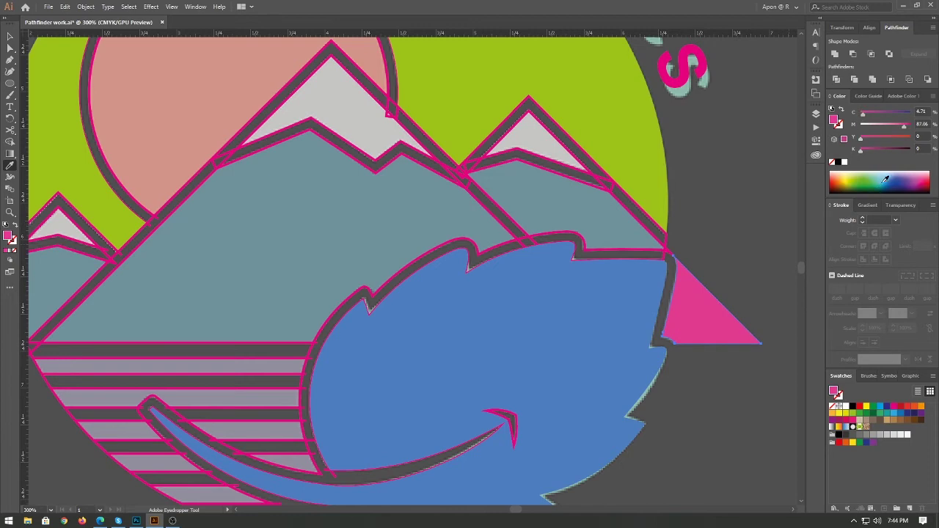
pyautogui.click(885, 179)
pyautogui.moveTo(712, 252); pyautogui.dragTo(718, 261)
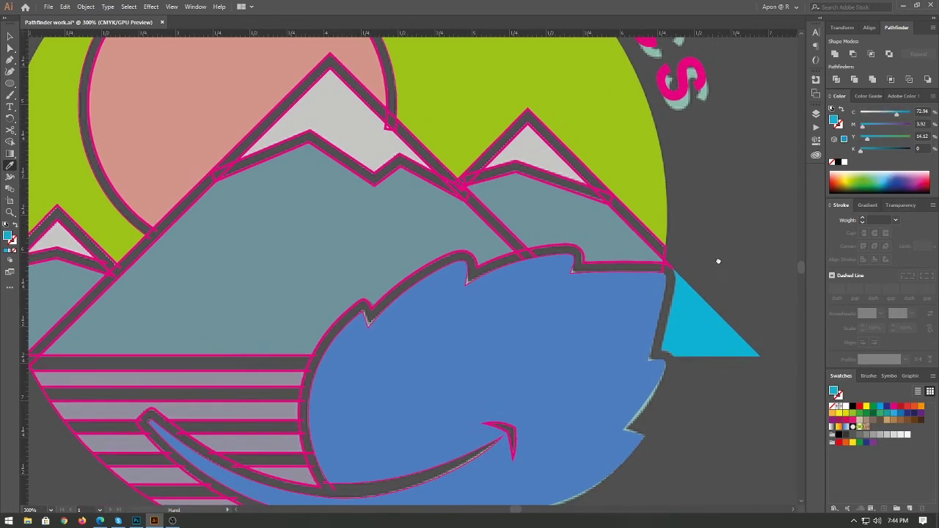
# Zoom in on the pink corner at the cyan triangle's tip.
pyautogui.scroll(5, 718, 261)
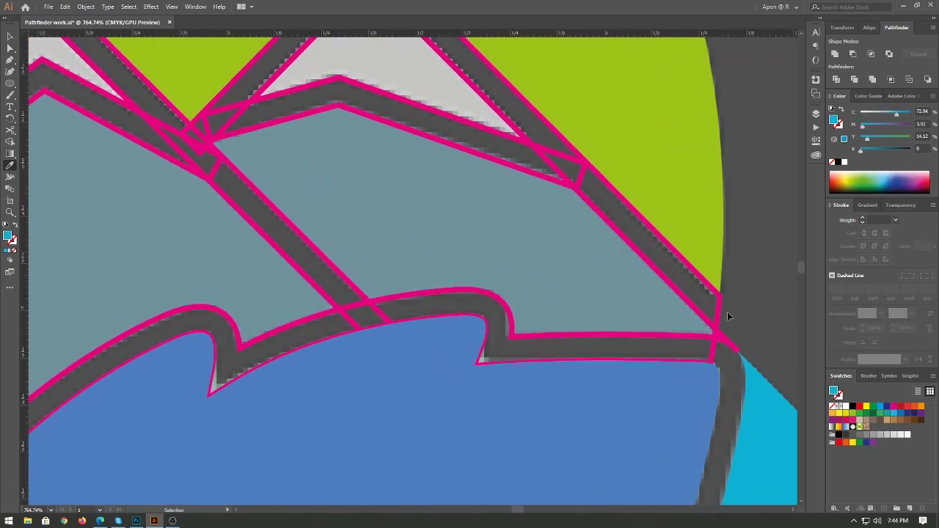
pyautogui.hotkey('ctrl', 'a')
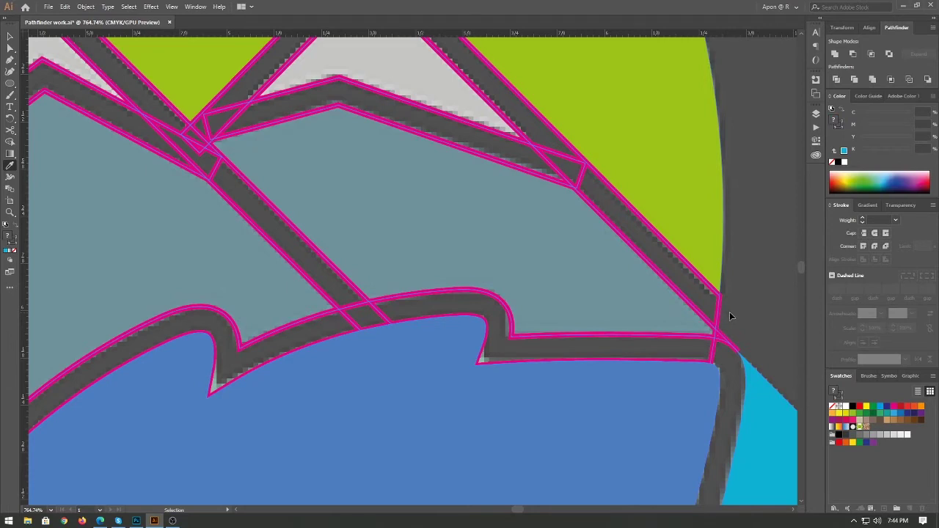
pyautogui.click(730, 312)
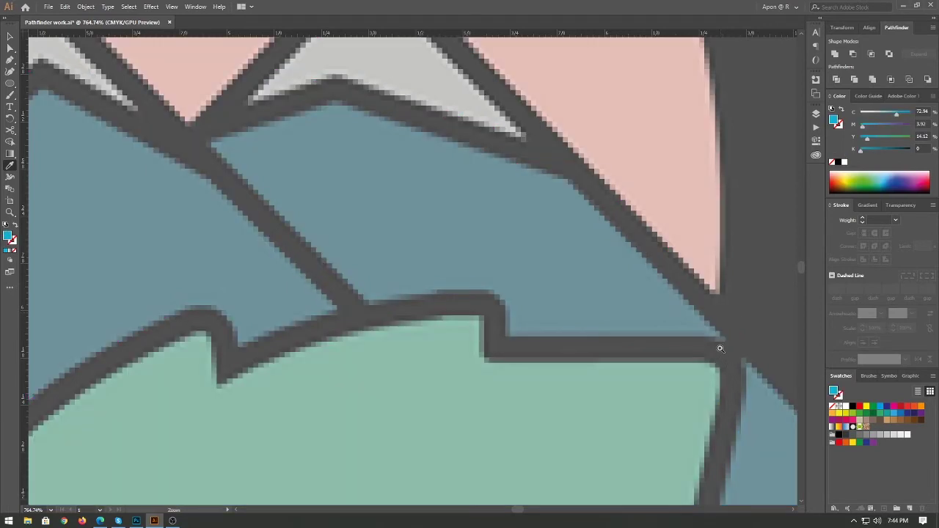
pyautogui.click(721, 348)
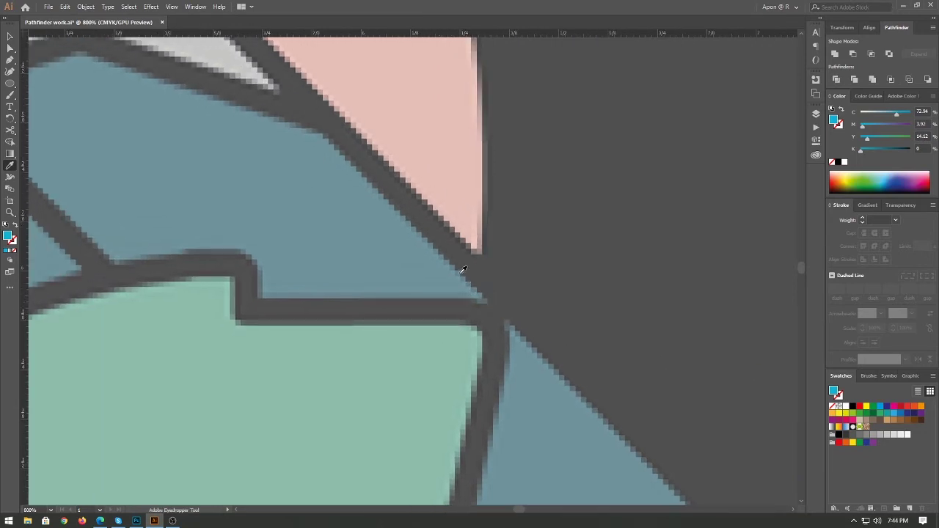
pyautogui.press('ctrl')
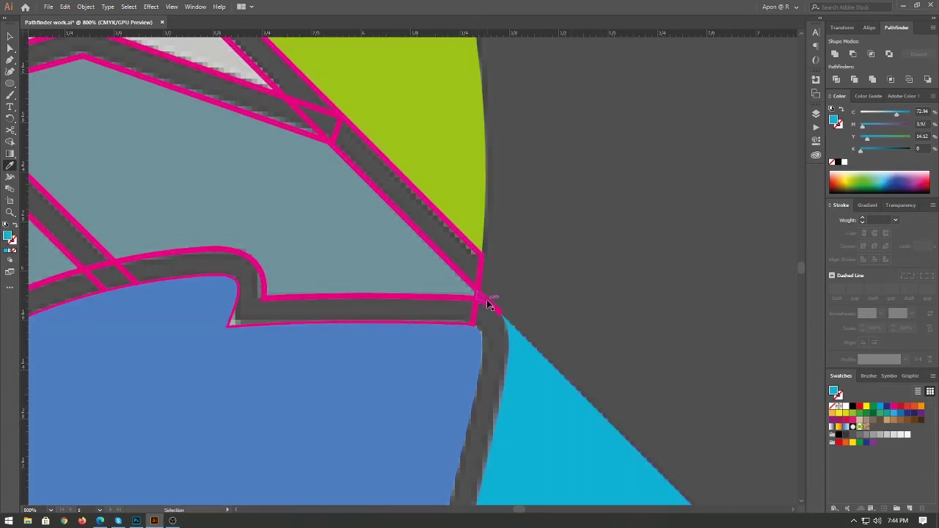
pyautogui.moveTo(492, 306)
pyautogui.mouseDown()
pyautogui.moveTo(561, 369)
pyautogui.moveTo(551, 366)
pyautogui.mouseUp()
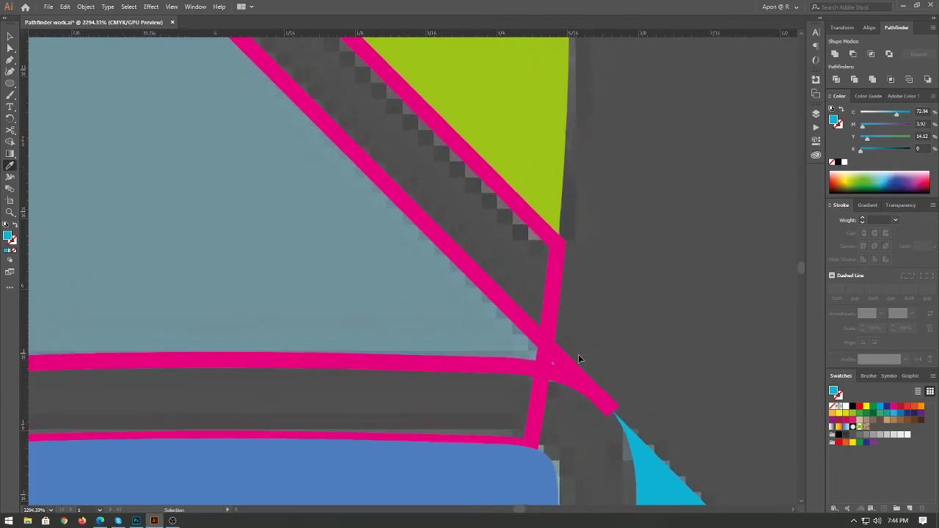
# Remove the extra pink stroke segments at the junction near the tip.
pyautogui.click(569, 394)
pyautogui.moveTo(594, 393); pyautogui.dragTo(613, 409)
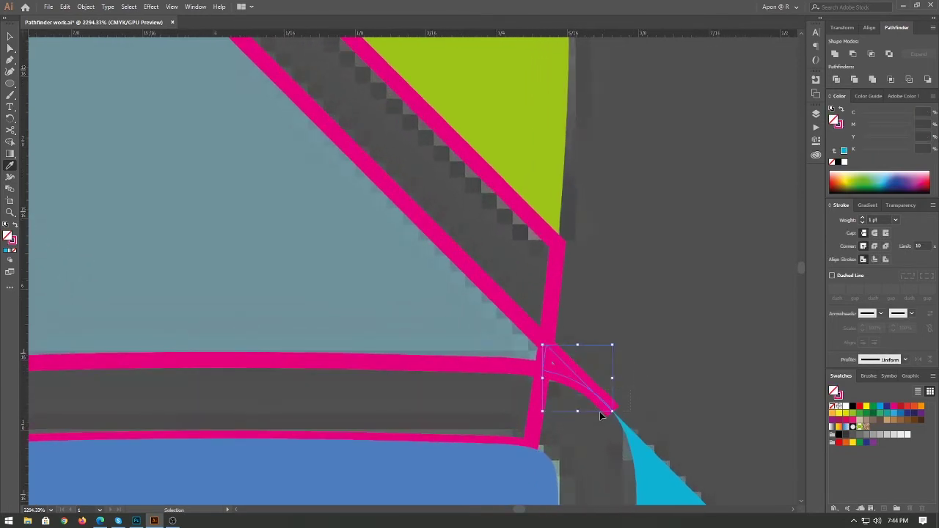
pyautogui.click(600, 415)
pyautogui.press('i')
pyautogui.click(603, 401)
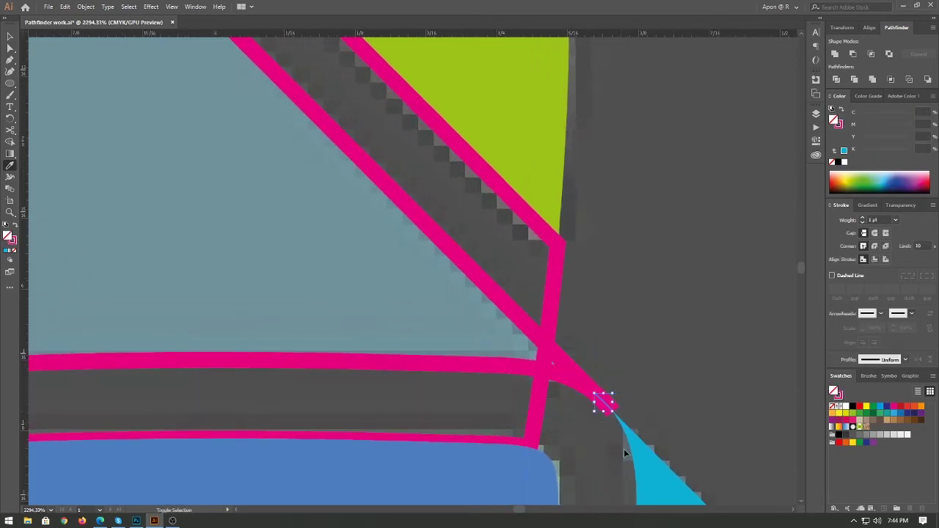
pyautogui.keyDown('ctrl'); pyautogui.click(591, 370); pyautogui.keyUp('ctrl')
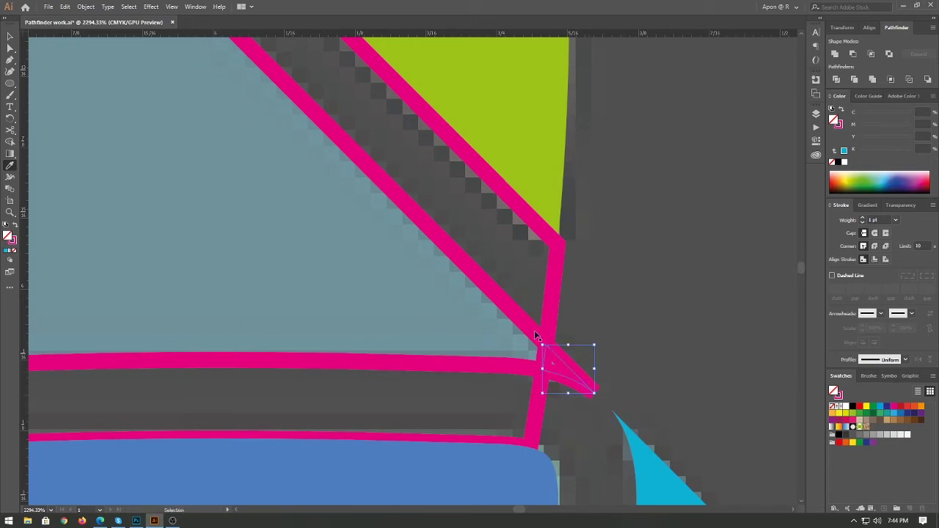
pyautogui.hotkey('ctrl', 'z')
pyautogui.hotkey('ctrl', 'z')
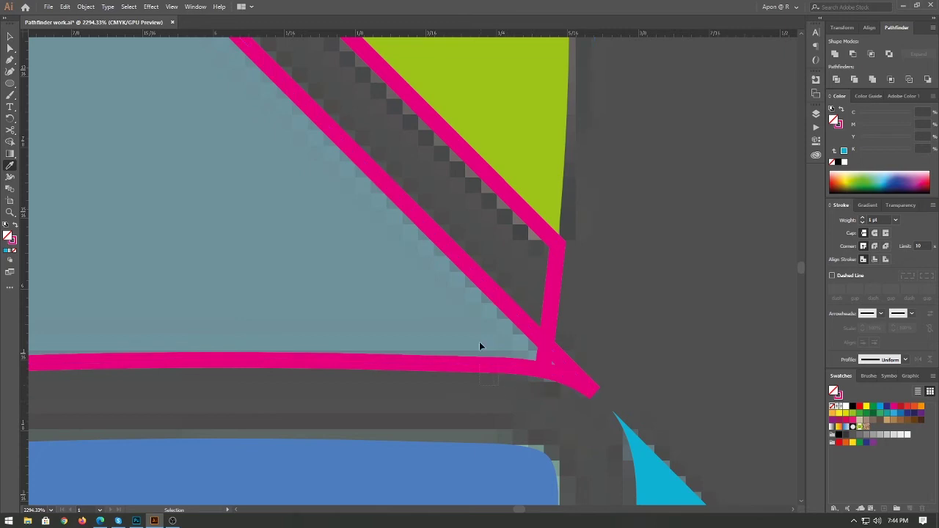
# Unite the remaining pink strokes into one joined line with Pathfinder.
pyautogui.keyDown('ctrl'); pyautogui.keyDown('shift'); pyautogui.click(594, 363); pyautogui.keyUp('shift'); pyautogui.keyUp('ctrl')
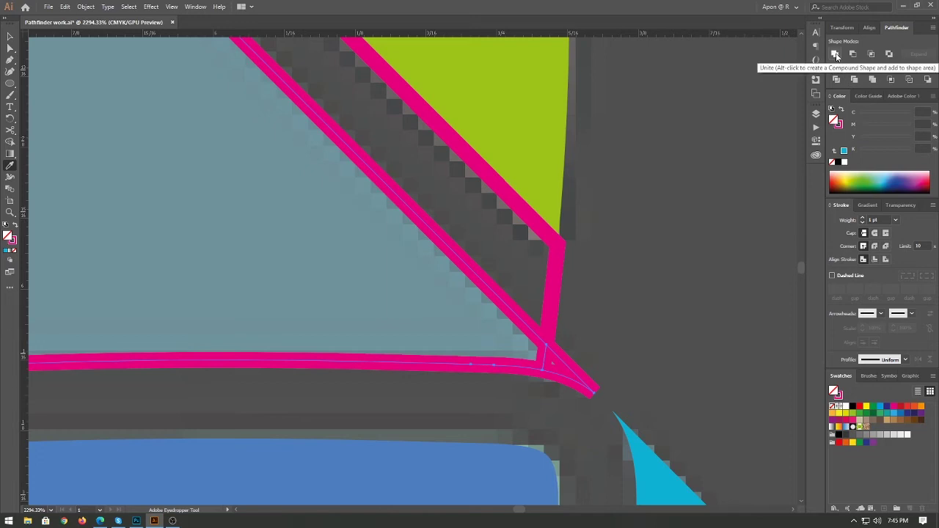
pyautogui.click(836, 54)
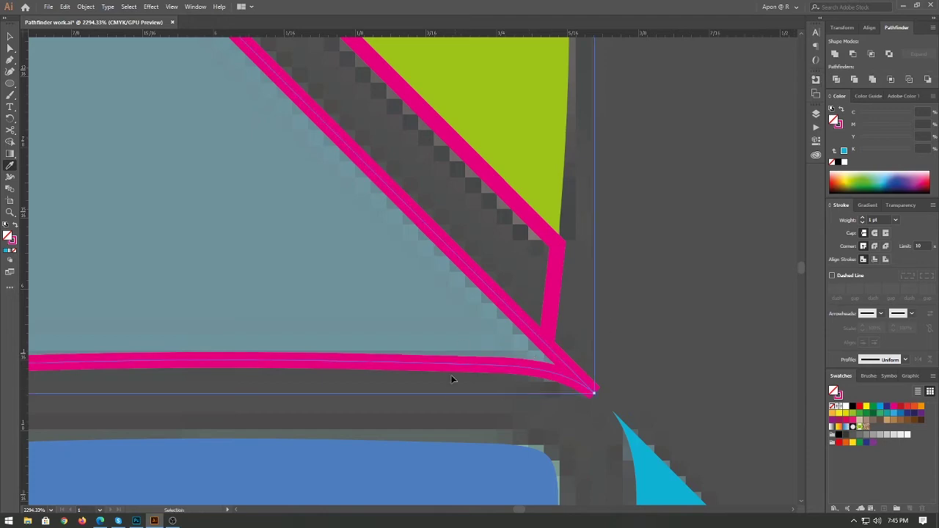
pyautogui.scroll(-3, 645, 370)
pyautogui.scroll(-2, 645, 370)
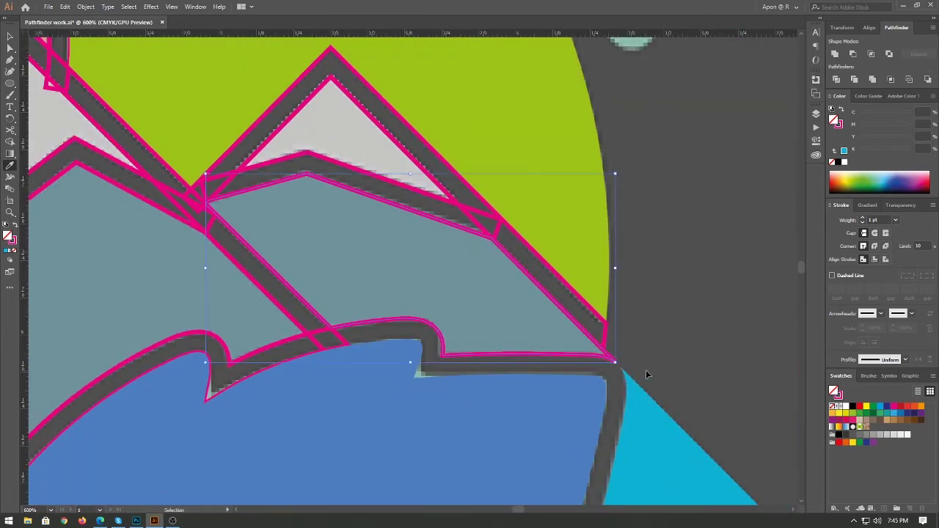
pyautogui.scroll(3, 198, 199)
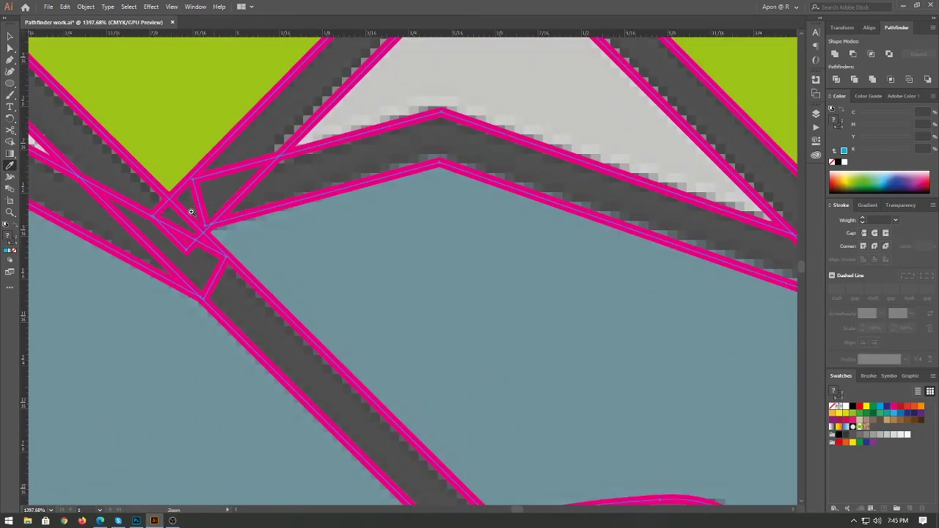
pyautogui.scroll(2, 300, 337)
pyautogui.scroll(2, 332, 357)
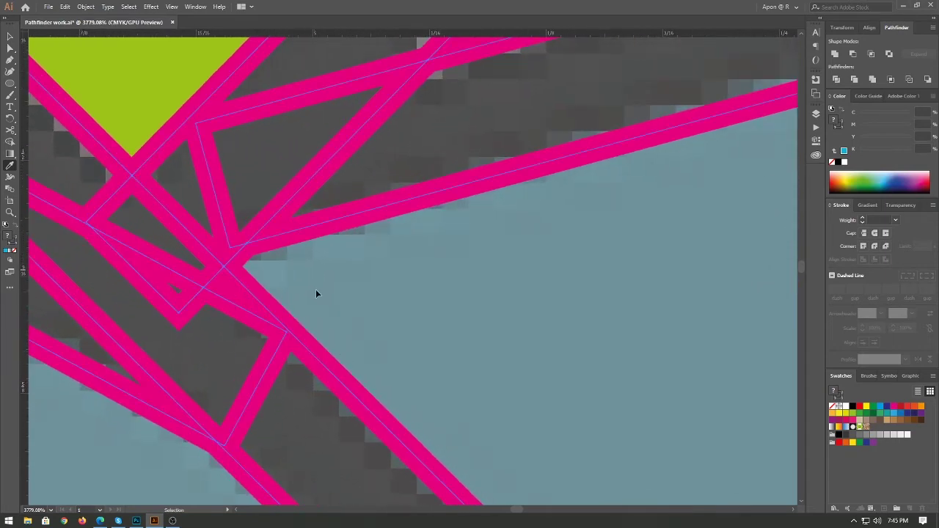
pyautogui.scroll(-3, 374, 277)
pyautogui.scroll(-3, 375, 276)
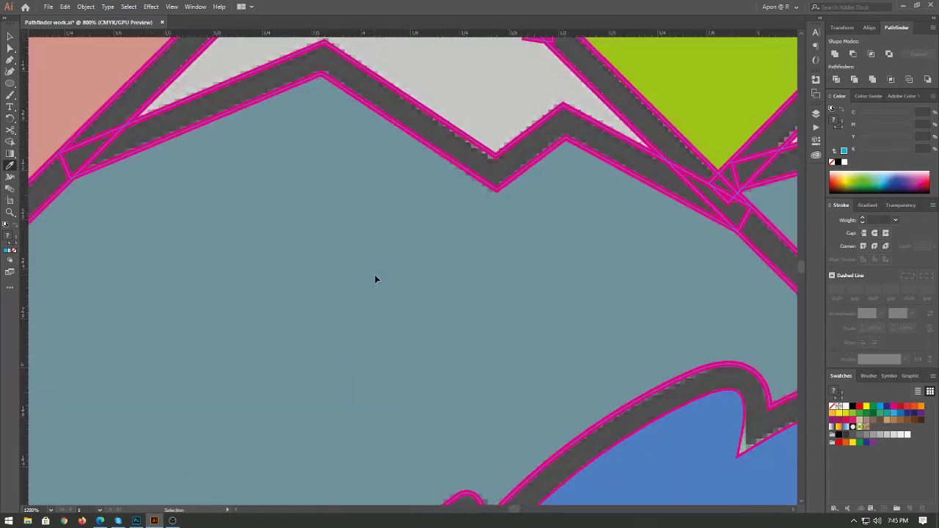
pyautogui.scroll(-3, 374, 279)
pyautogui.press('Tab')
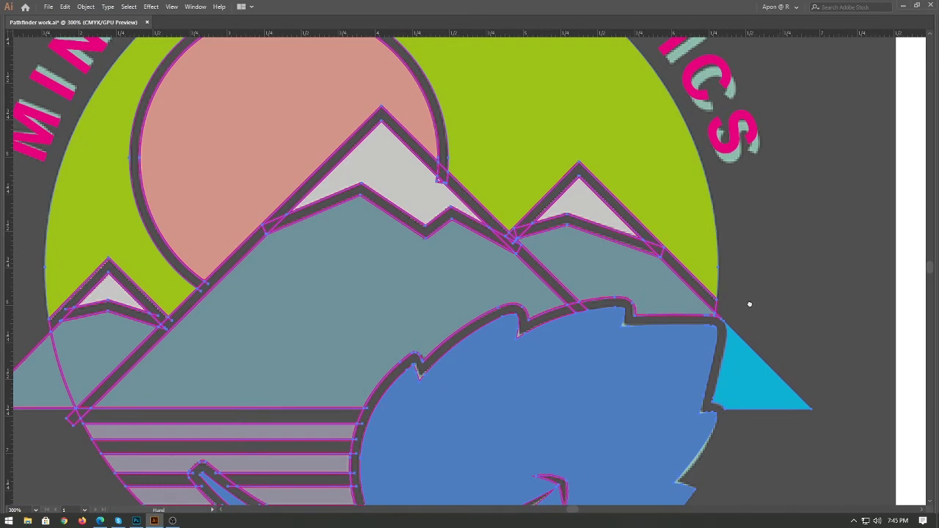
# Fill the area under the ridge with cyan and make the diagonal and lower strips plain grey.
pyautogui.scroll(2, 650, 308)
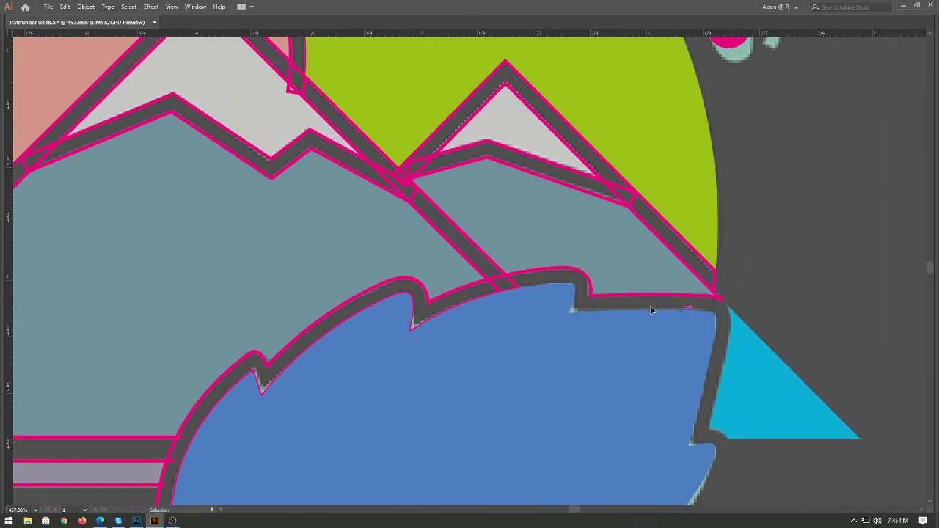
pyautogui.click(646, 249)
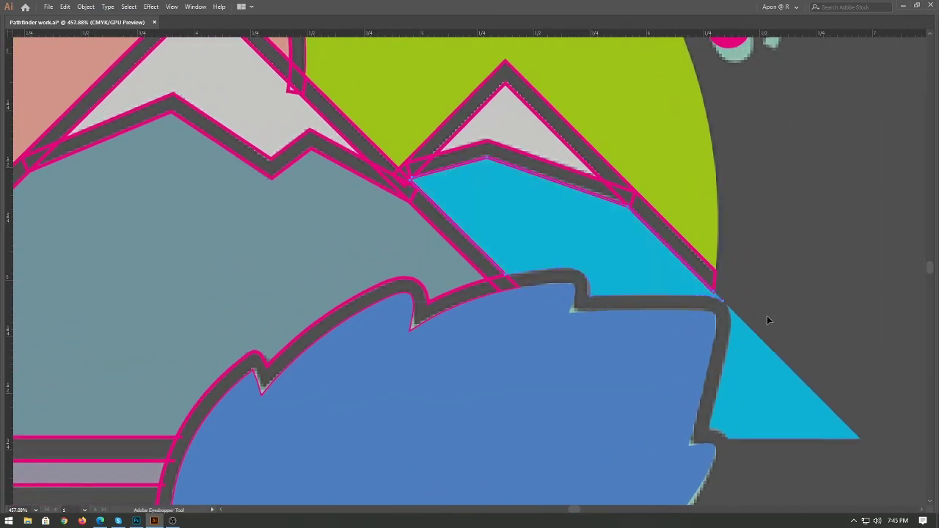
pyautogui.scroll(4, 566, 276)
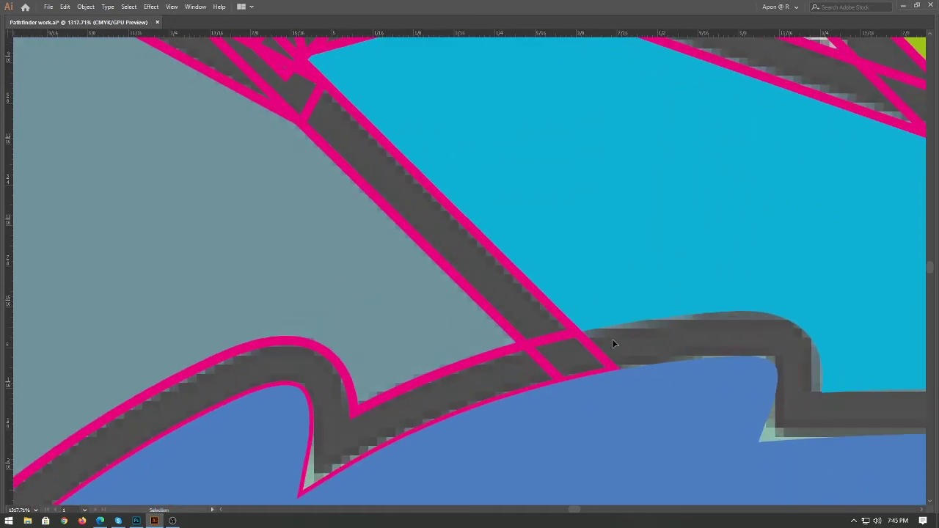
pyautogui.press('i')
pyautogui.press('v')
pyautogui.press('i')
pyautogui.click(549, 361)
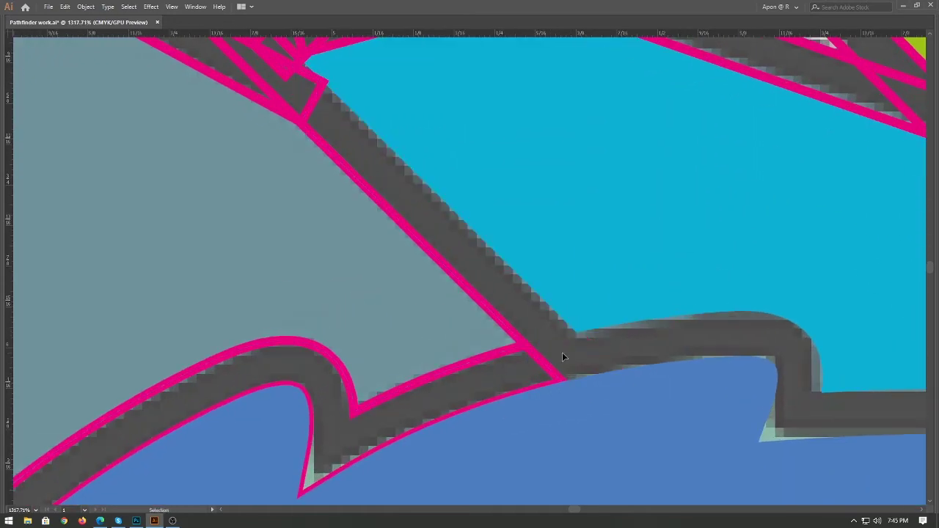
pyautogui.click(568, 354)
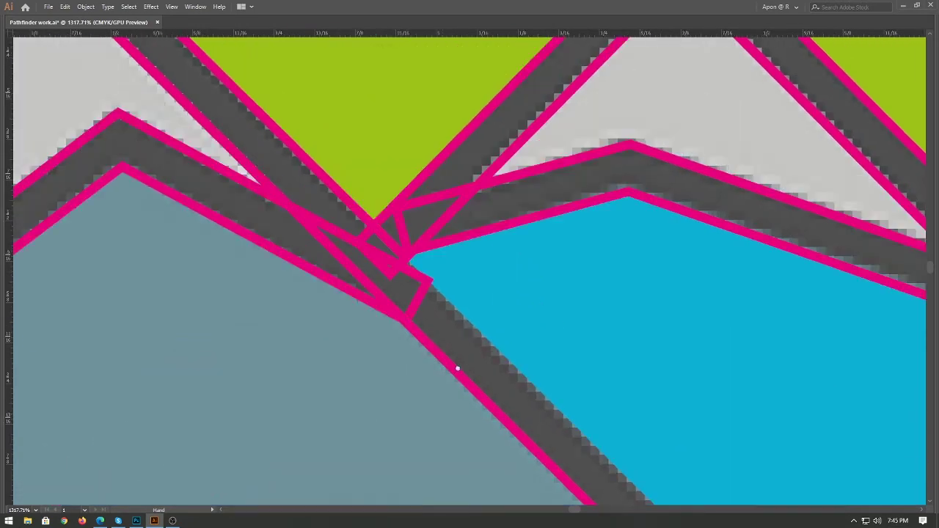
# Pan past the junction above the blue shape toward the left mountains.
pyautogui.moveTo(550, 355); pyautogui.dragTo(497, 382)
pyautogui.scroll(-2, 504, 379)
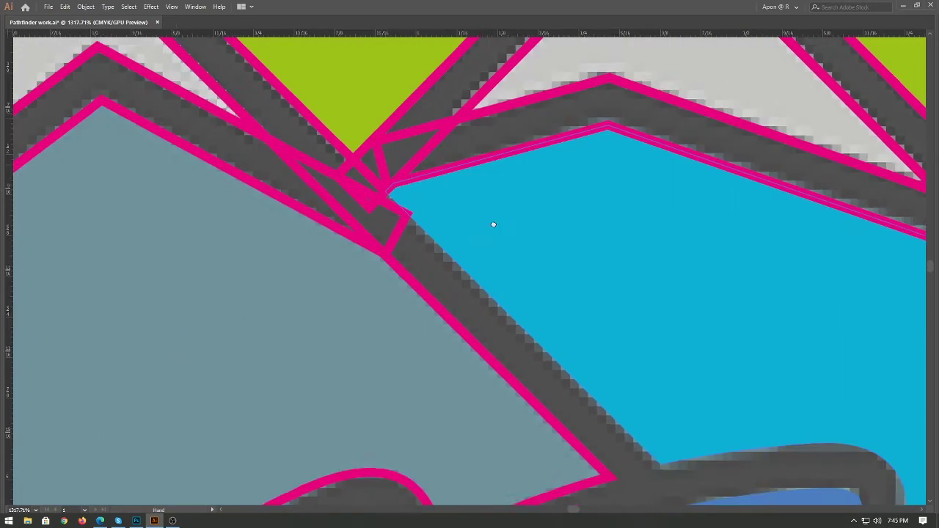
pyautogui.scroll(-2, 530, 336)
pyautogui.scroll(-2, 532, 339)
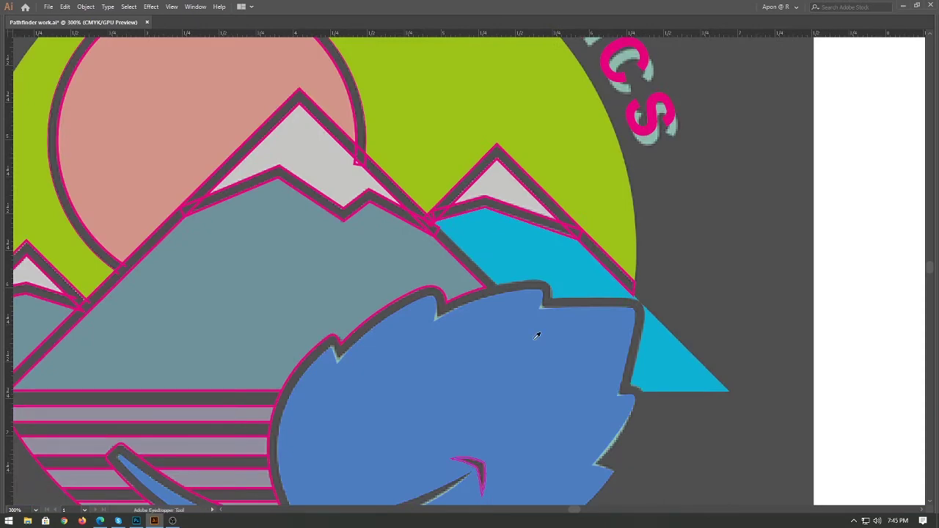
pyautogui.moveTo(533, 344); pyautogui.dragTo(804, 242)
pyautogui.scroll(3, 370, 283)
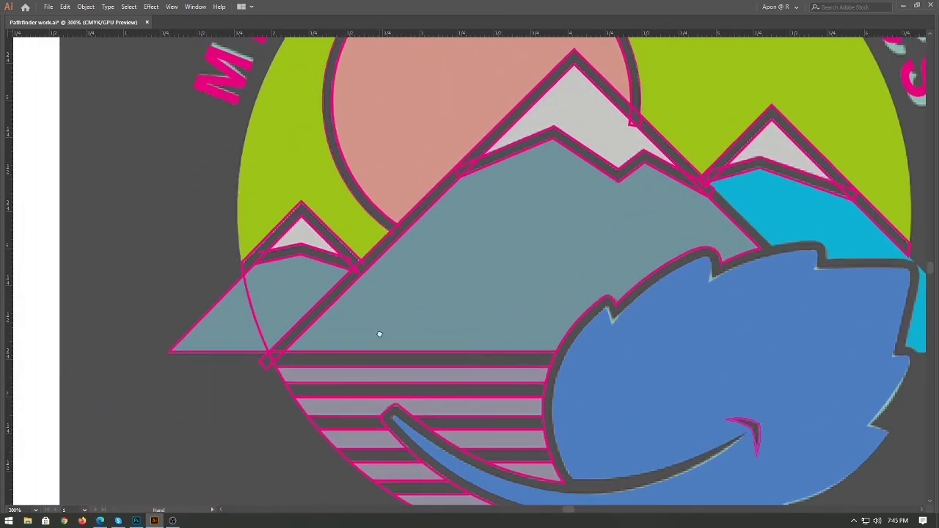
pyautogui.scroll(2, 379, 331)
pyautogui.scroll(2, 329, 257)
# Give the diagonal gap band along the mountain edge a pink fill and white stroke.
pyautogui.scroll(2, 394, 380)
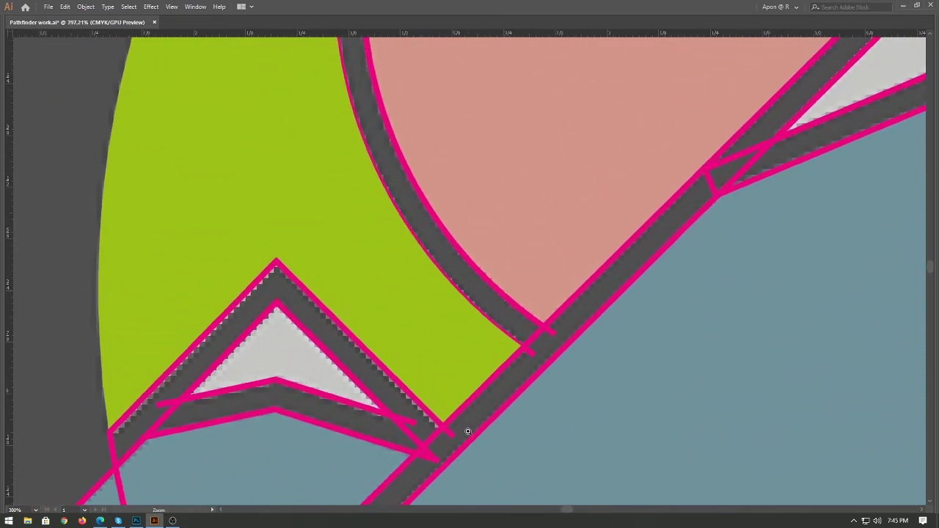
pyautogui.scroll(1, 465, 429)
pyautogui.scroll(2, 488, 367)
pyautogui.scroll(2, 514, 345)
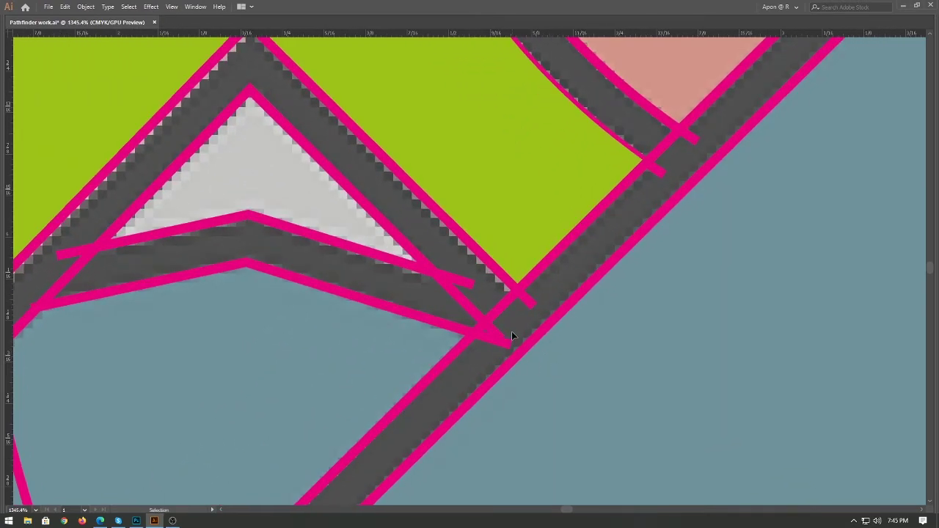
pyautogui.click(511, 336)
pyautogui.press('i')
pyautogui.click(502, 355)
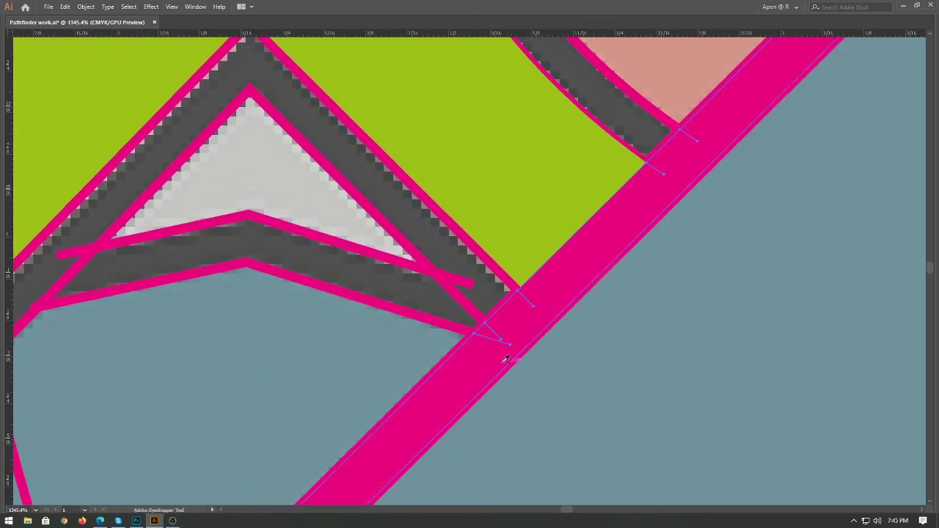
pyautogui.press('Tab')
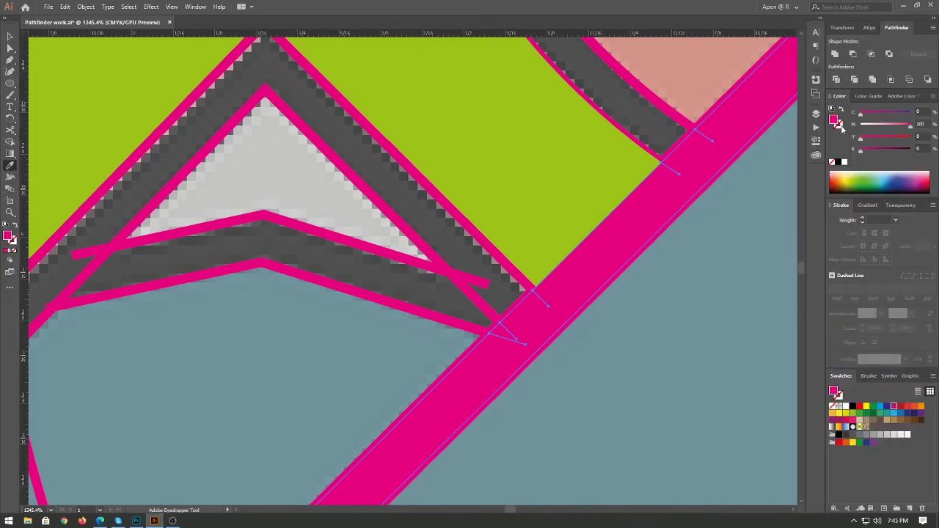
pyautogui.click(841, 127)
pyautogui.click(844, 163)
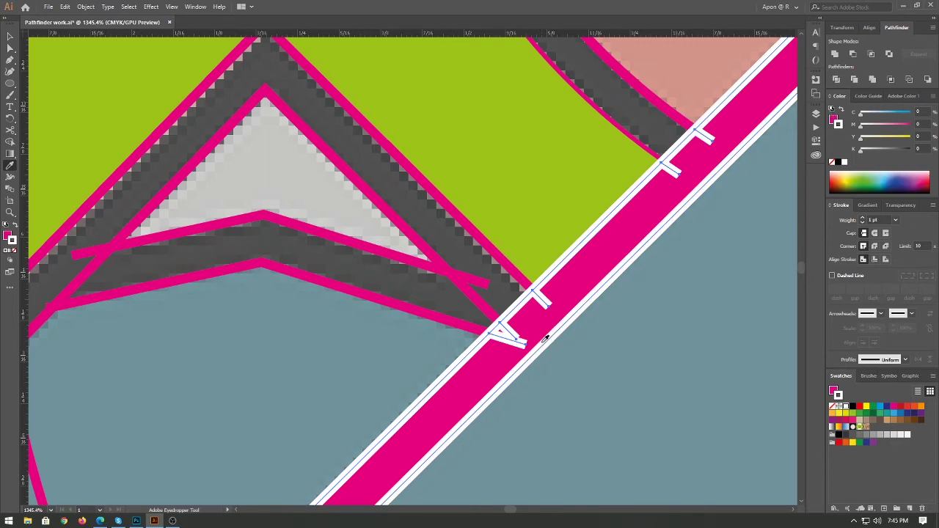
# Zoom into the band's crossings and trim the small overlapping pieces with Pathfinder Minus Back.
pyautogui.keyDown('ctrl'); pyautogui.click(518, 335); pyautogui.keyUp('ctrl')
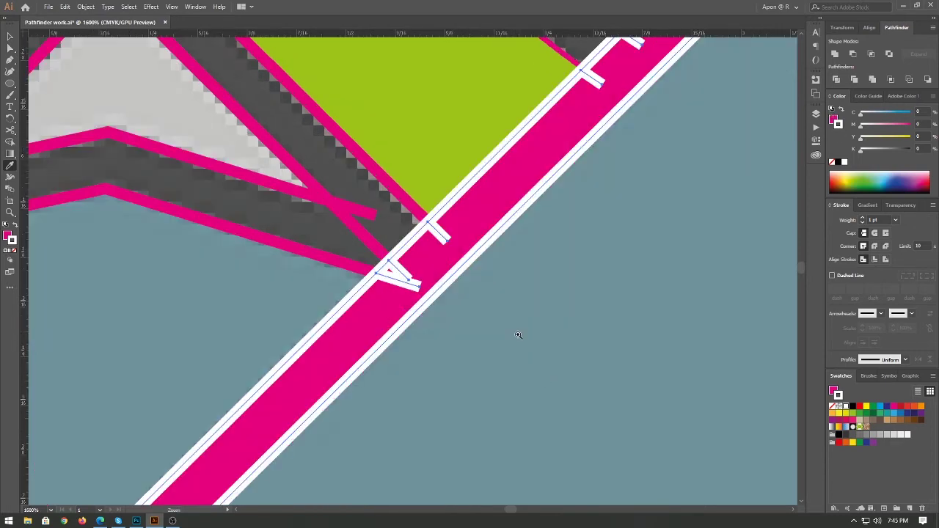
pyautogui.keyDown('ctrl'); pyautogui.click(445, 259); pyautogui.keyUp('ctrl')
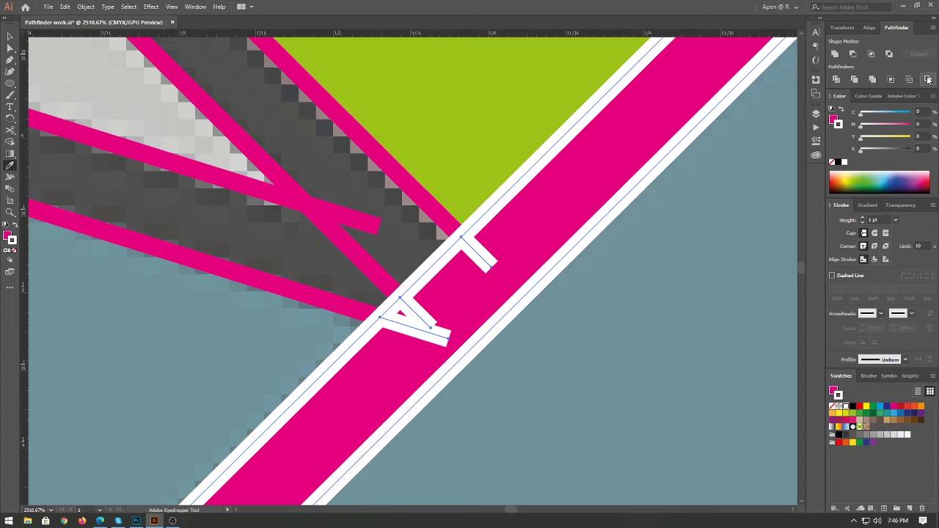
pyautogui.click(928, 79)
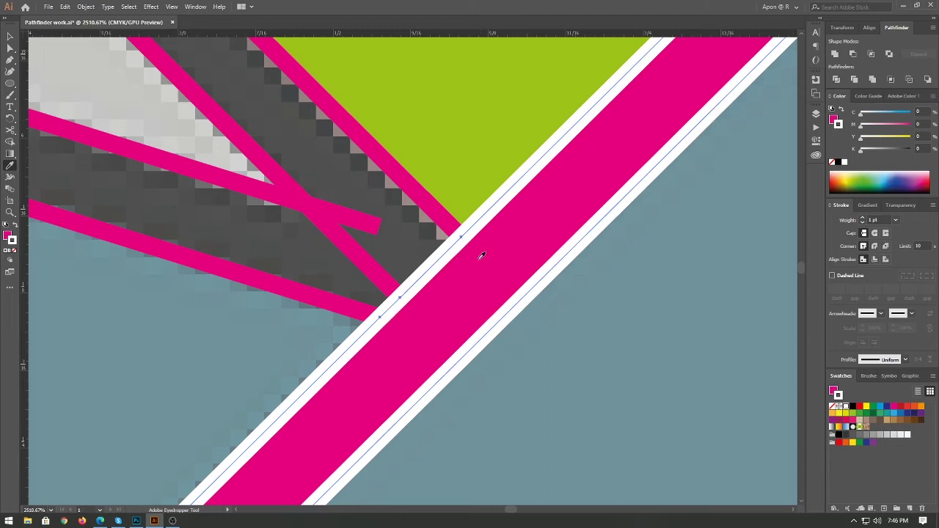
pyautogui.hotkey('ctrl', '-')
pyautogui.hotkey('ctrl', '-')
pyautogui.hotkey('ctrl', '-')
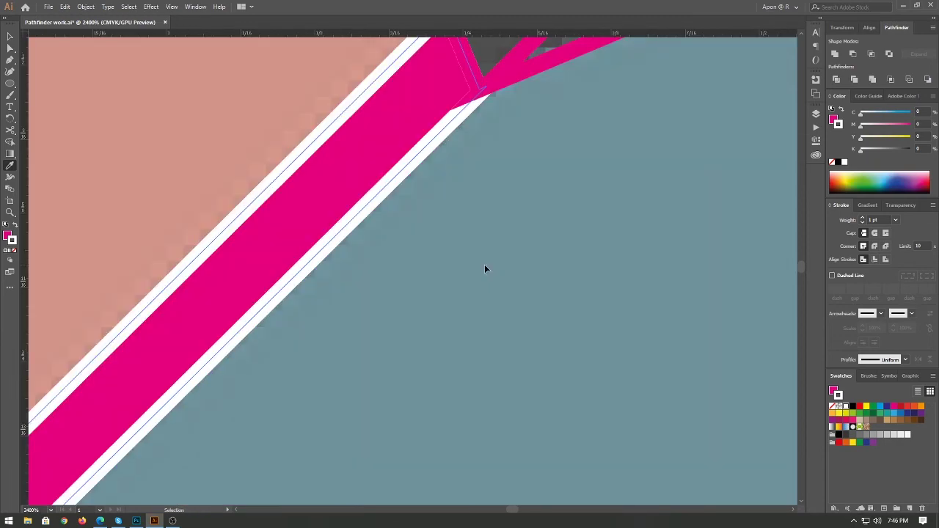
pyautogui.hotkey('ctrl', '-')
pyautogui.hotkey('ctrl', '-')
# Trim the band's remaining cross-pieces and eyedropper its grey fill and pink outline back.
pyautogui.moveTo(484, 268); pyautogui.dragTo(450, 289)
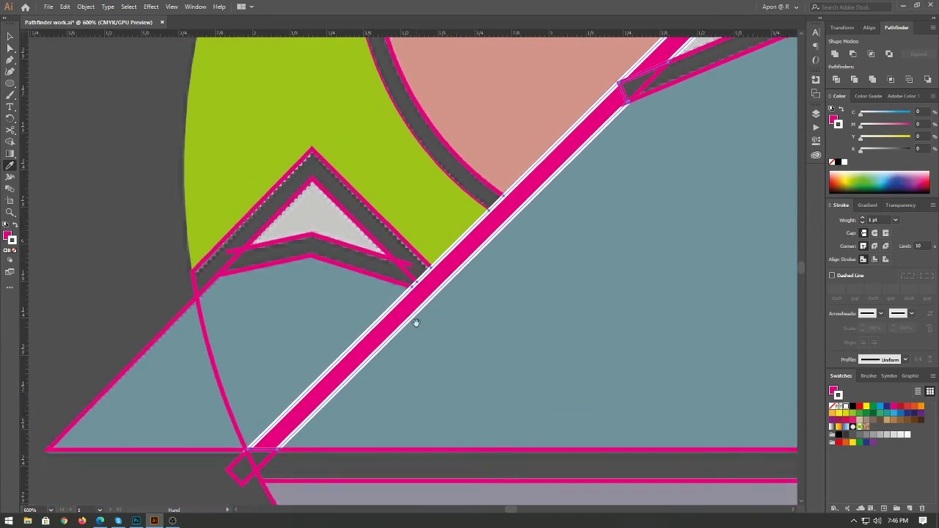
pyautogui.scroll(-2, 392, 329)
pyautogui.hotkey('ctrl', '+')
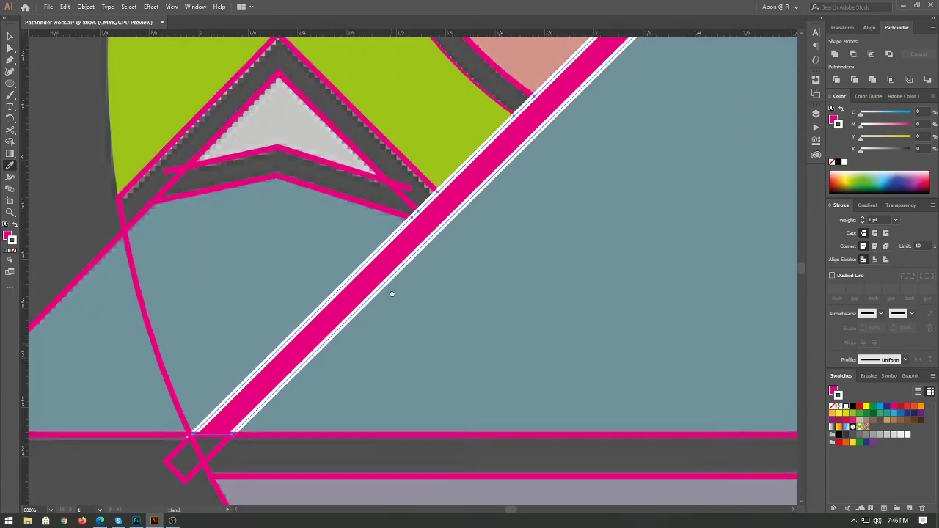
pyautogui.scroll(2, 390, 289)
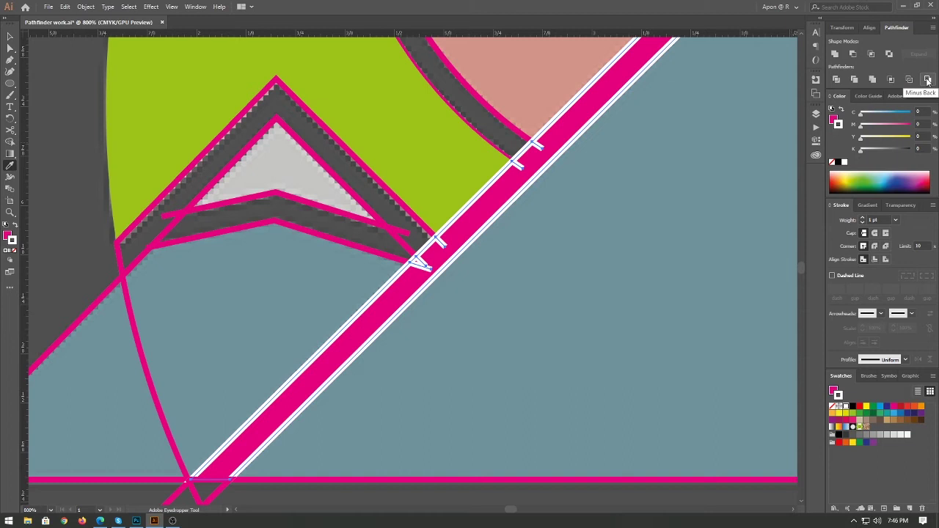
pyautogui.click(927, 79)
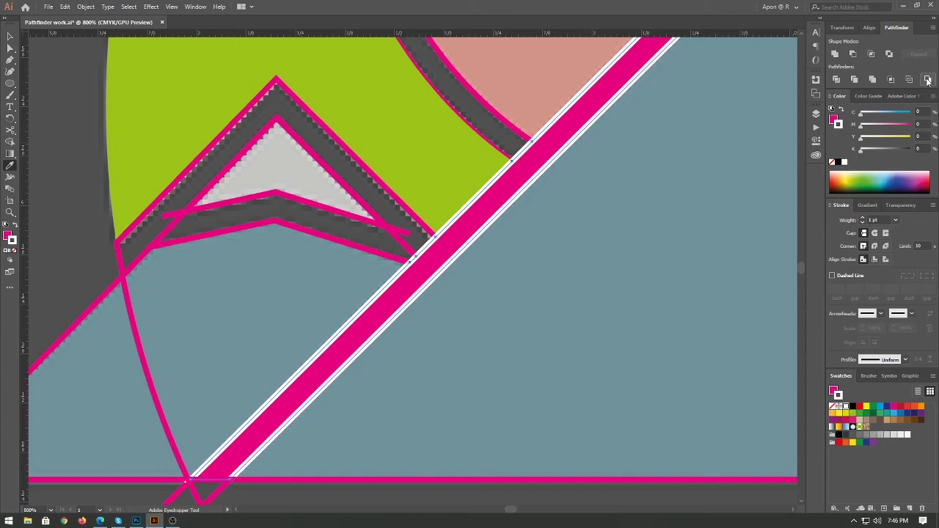
pyautogui.click(472, 215)
pyautogui.moveTo(463, 228)
pyautogui.mouseDown()
pyautogui.moveTo(478, 279)
pyautogui.moveTo(489, 251)
pyautogui.moveTo(562, 341)
pyautogui.moveTo(450, 436)
pyautogui.moveTo(643, 372)
pyautogui.moveTo(600, 302)
pyautogui.moveTo(476, 279)
pyautogui.mouseUp()
# Fill the large grey mountain with the sampled blue.
pyautogui.click(511, 279)
pyautogui.keyDown('ctrl'); pyautogui.click(506, 360); pyautogui.keyUp('ctrl')
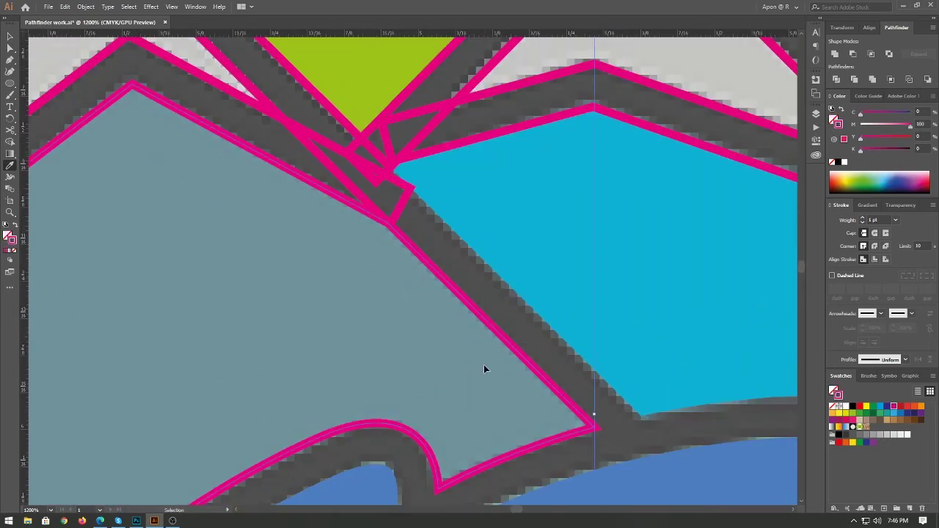
pyautogui.moveTo(540, 374); pyautogui.dragTo(545, 259)
pyautogui.click(573, 196)
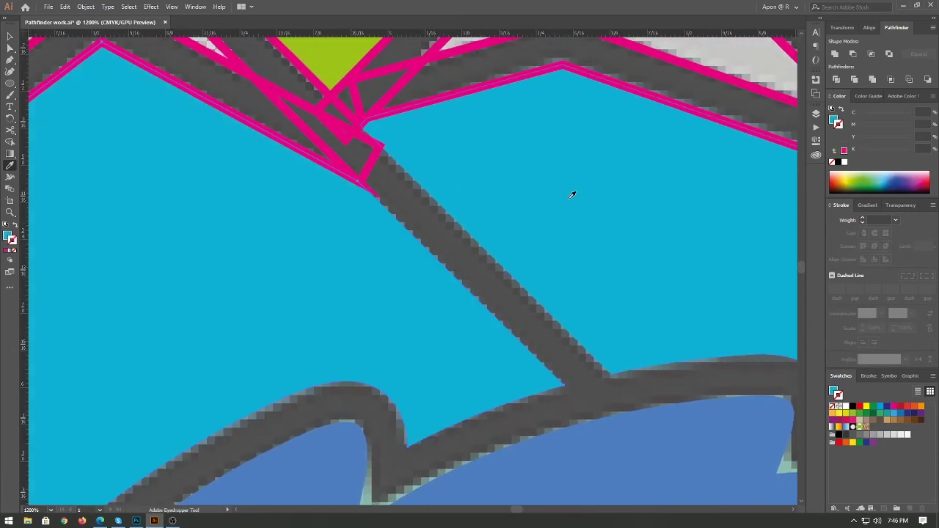
pyautogui.moveTo(572, 193)
pyautogui.mouseDown()
pyautogui.moveTo(572, 279)
pyautogui.moveTo(421, 317)
pyautogui.moveTo(479, 310)
pyautogui.moveTo(413, 371)
pyautogui.moveTo(312, 306)
pyautogui.moveTo(538, 90)
pyautogui.moveTo(299, 247)
pyautogui.mouseUp()
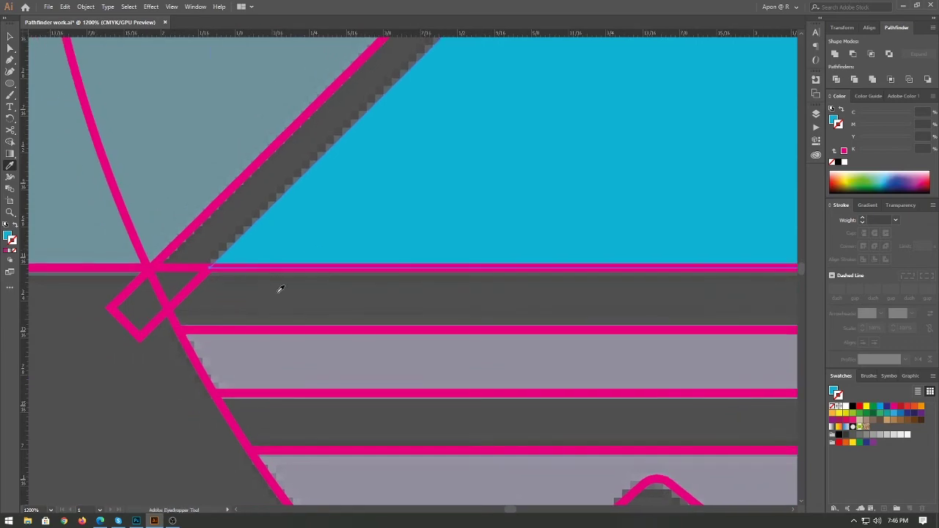
# Select the small pink notch triangle at the peaks, delete it, then undo the deletion.
pyautogui.scroll(-2, 279, 283)
pyautogui.scroll(-1, 279, 282)
pyautogui.scroll(-1, 279, 283)
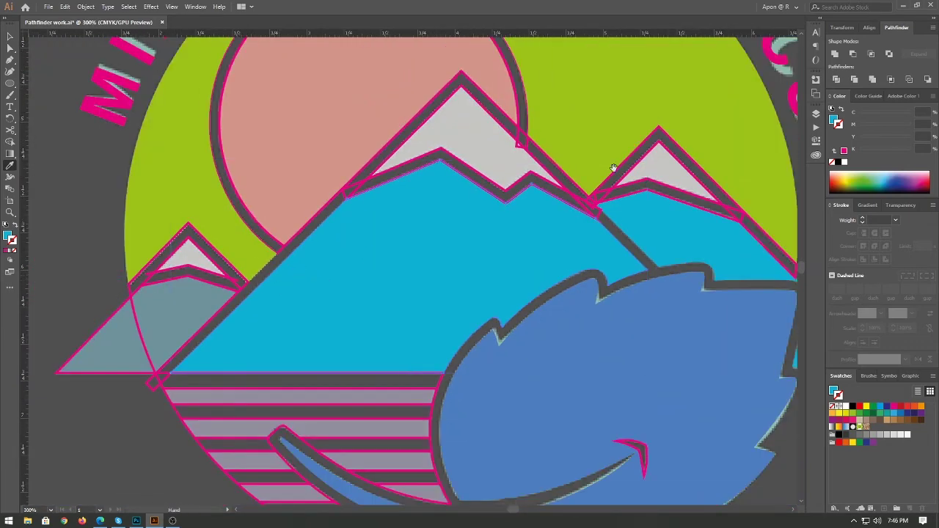
pyautogui.moveTo(611, 168); pyautogui.dragTo(547, 305)
pyautogui.scroll(1, 517, 249)
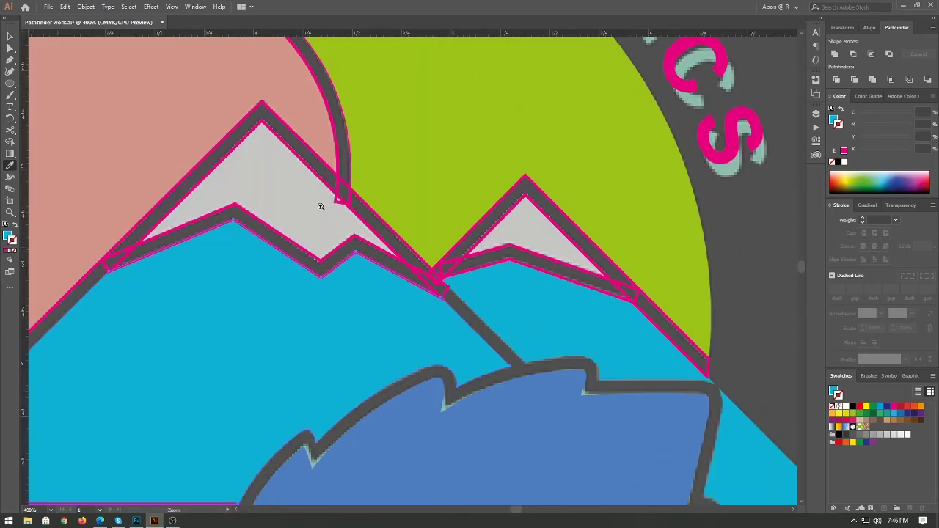
pyautogui.scroll(1, 431, 247)
pyautogui.scroll(1, 431, 247)
pyautogui.scroll(1, 419, 293)
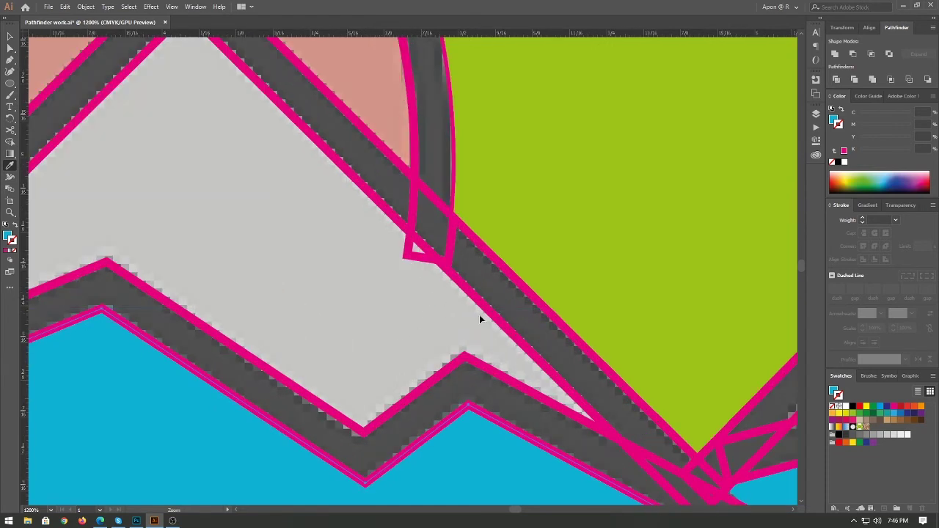
pyautogui.click(412, 248)
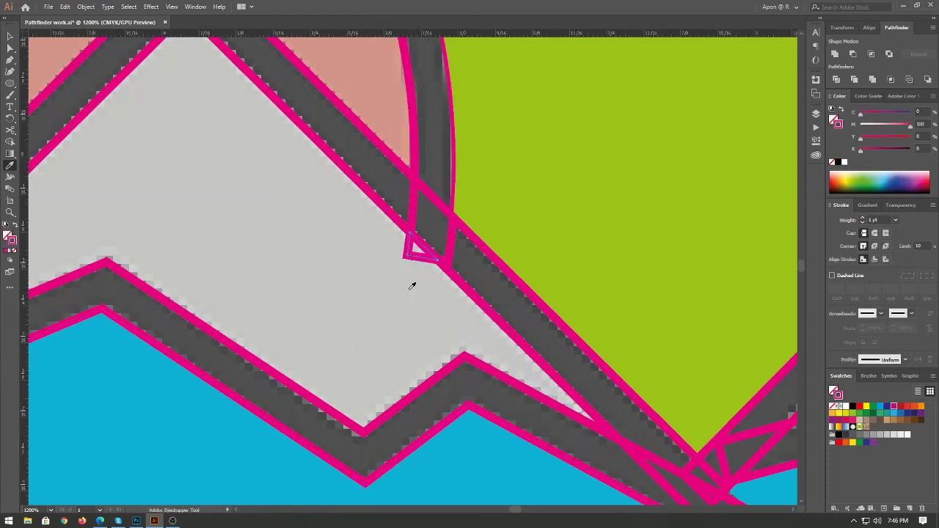
pyautogui.press('v')
pyautogui.click(406, 286)
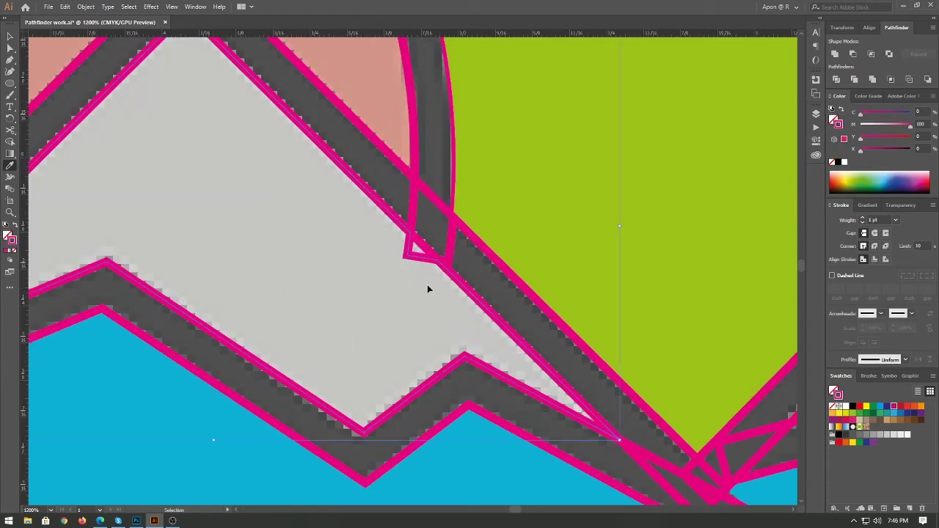
pyautogui.press('Delete')
pyautogui.hotkey('ctrl', 'z')
# Merge the notch triangle into the left peak's light grey snow cap with Pathfinder Unite.
pyautogui.moveTo(383, 277); pyautogui.dragTo(415, 255)
pyautogui.press('i')
pyautogui.press('Tab')
pyautogui.press('Tab')
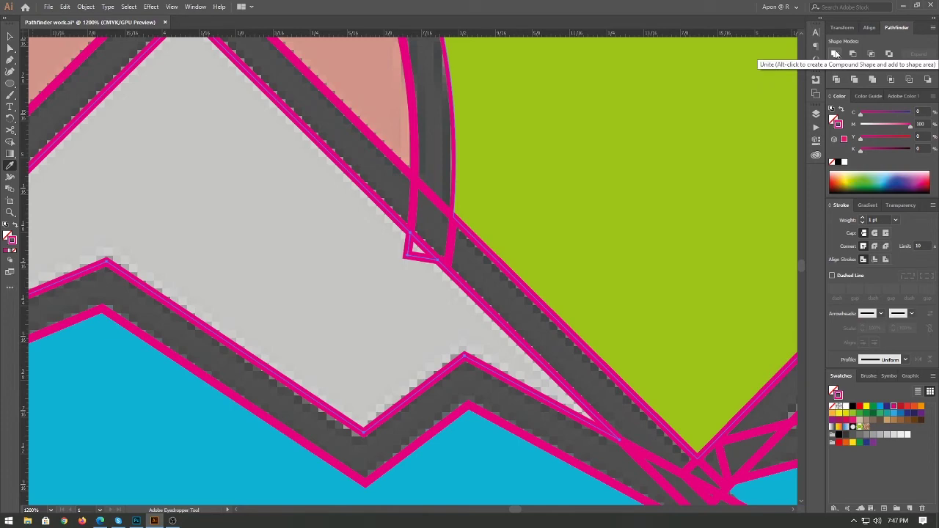
pyautogui.click(835, 55)
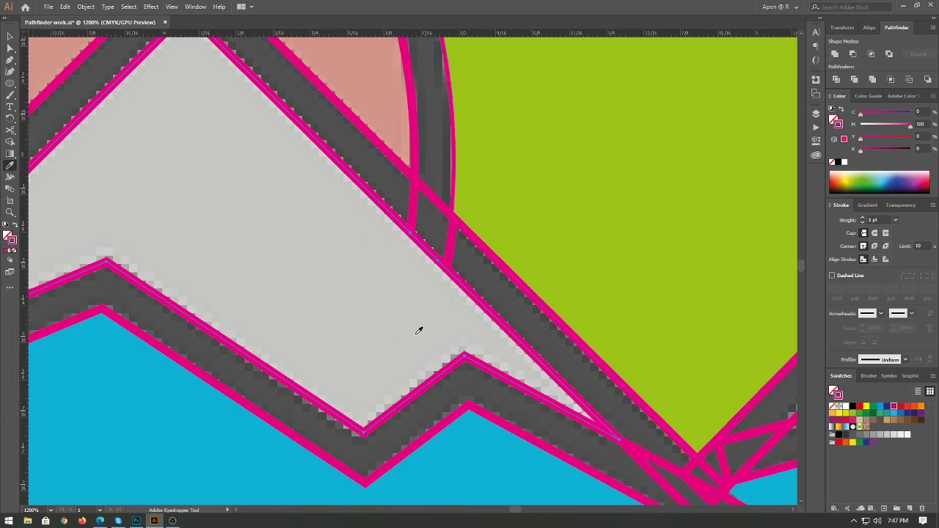
# Fill the merged left peak magenta and select the right mountain's light grey peak.
pyautogui.scroll(-3, 418, 330)
pyautogui.click(430, 308)
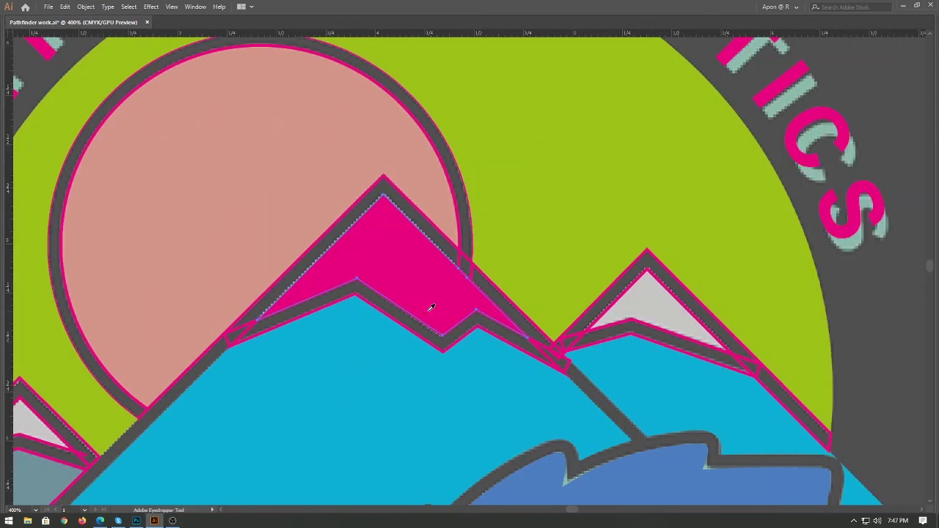
pyautogui.moveTo(679, 319)
pyautogui.mouseDown()
pyautogui.moveTo(663, 266)
pyautogui.moveTo(666, 284)
pyautogui.mouseUp()
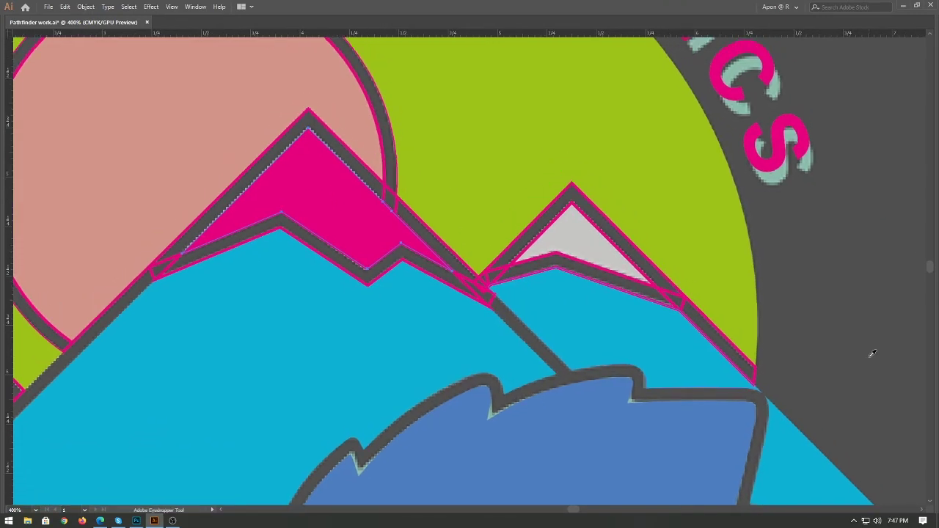
pyautogui.click(593, 228)
pyautogui.press('i')
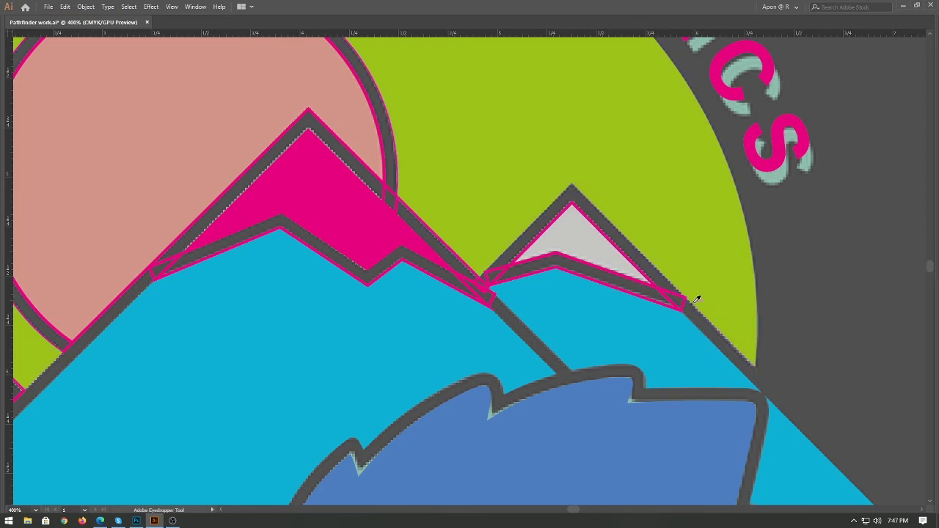
pyautogui.press('v')
pyautogui.hotkey('ctrl', '=')
pyautogui.press('i')
pyautogui.press('Tab')
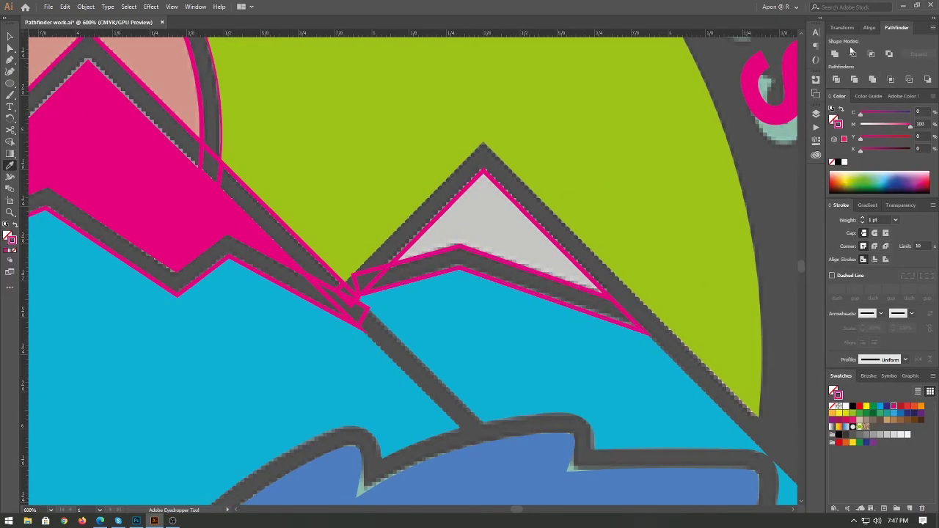
# Eyedropper the left mountain's magenta onto the right mountain's peak.
pyautogui.moveTo(486, 212); pyautogui.dragTo(606, 231)
pyautogui.press('v')
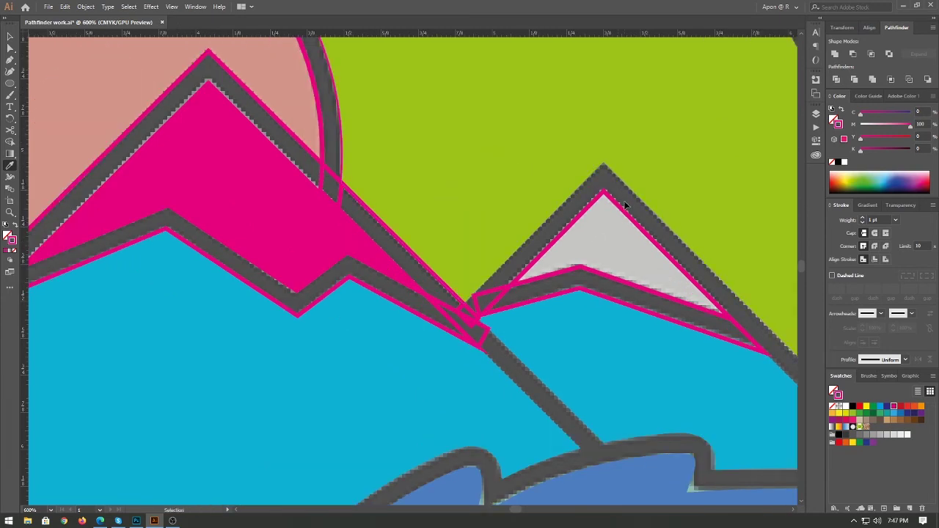
pyautogui.press('i')
pyautogui.click(296, 212)
pyautogui.press('v')
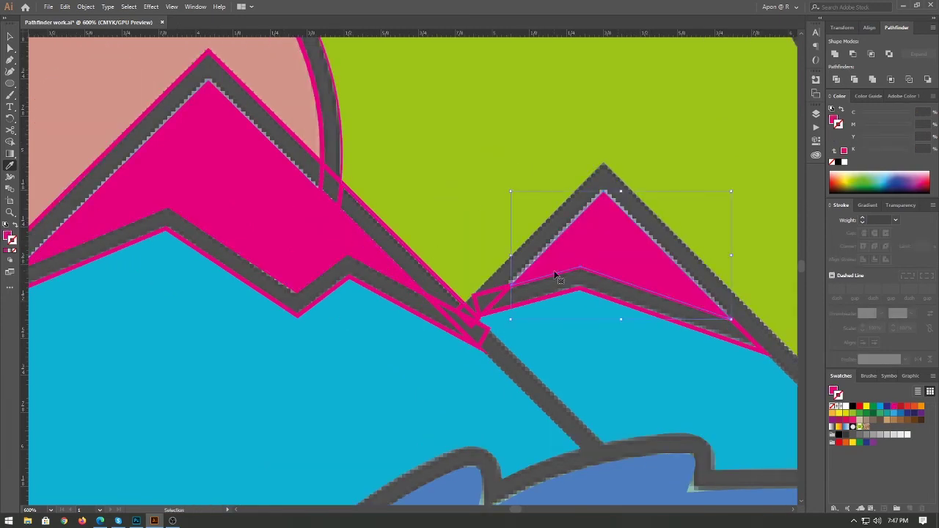
# Fill the thin strips at the pink-blue mountain junction with the dark grey outline colour.
pyautogui.click(490, 296)
pyautogui.press('i')
pyautogui.click(521, 296)
pyautogui.scroll(-1, 459, 312)
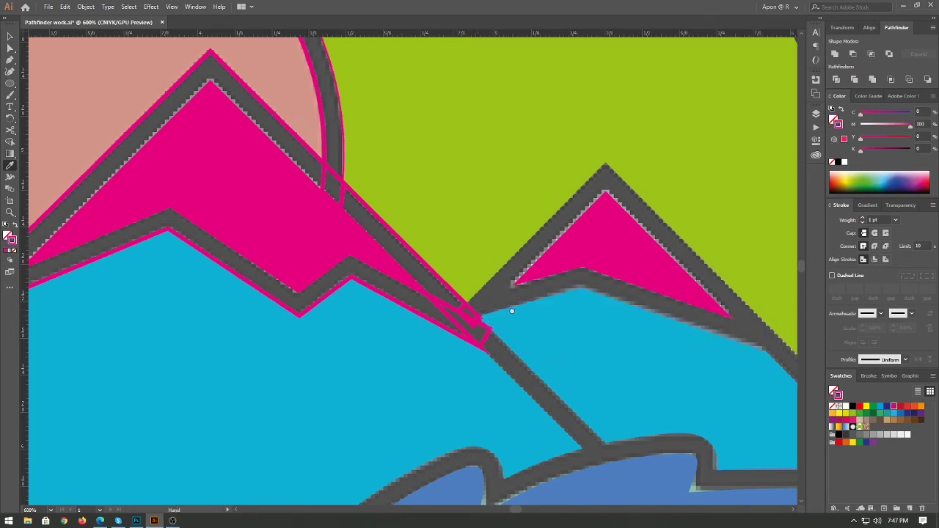
pyautogui.scroll(3, 462, 304)
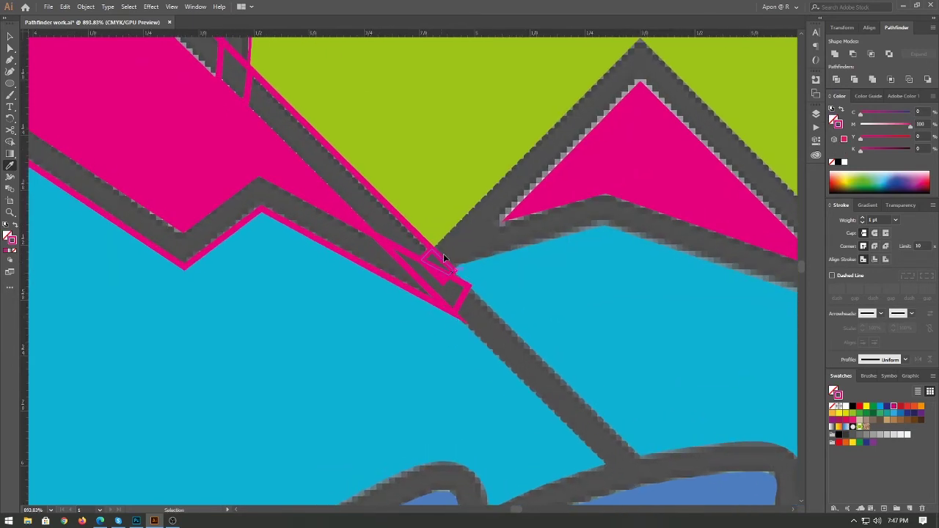
pyautogui.keyDown('ctrl'); pyautogui.click(438, 279); pyautogui.keyUp('ctrl')
pyautogui.click(439, 279)
# Turn the ridge strips and the sliver where the arc meets the ridge dark grey.
pyautogui.keyDown('ctrl'); pyautogui.click(426, 258); pyautogui.keyUp('ctrl')
pyautogui.click(432, 273)
pyautogui.keyDown('ctrl'); pyautogui.click(392, 268); pyautogui.keyUp('ctrl')
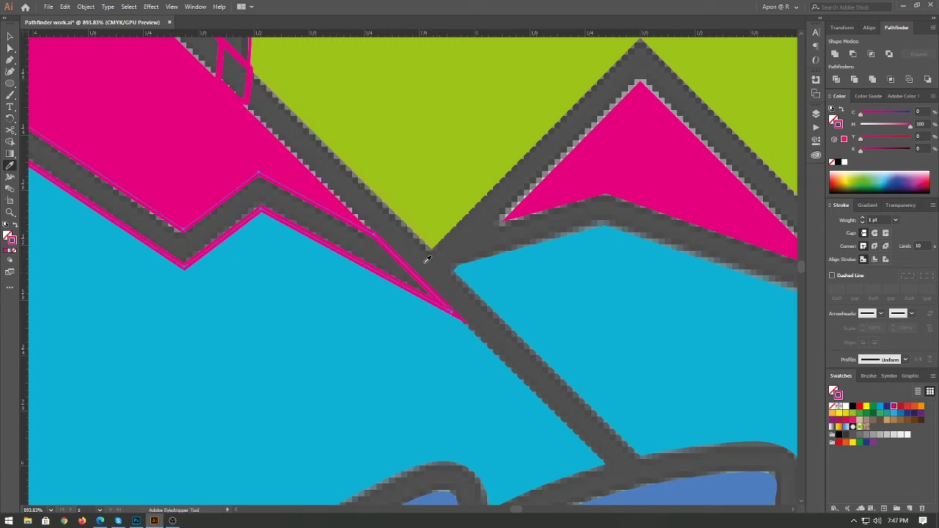
pyautogui.click(426, 257)
pyautogui.scroll(3, 464, 291)
pyautogui.hscroll(-3, 464, 291)
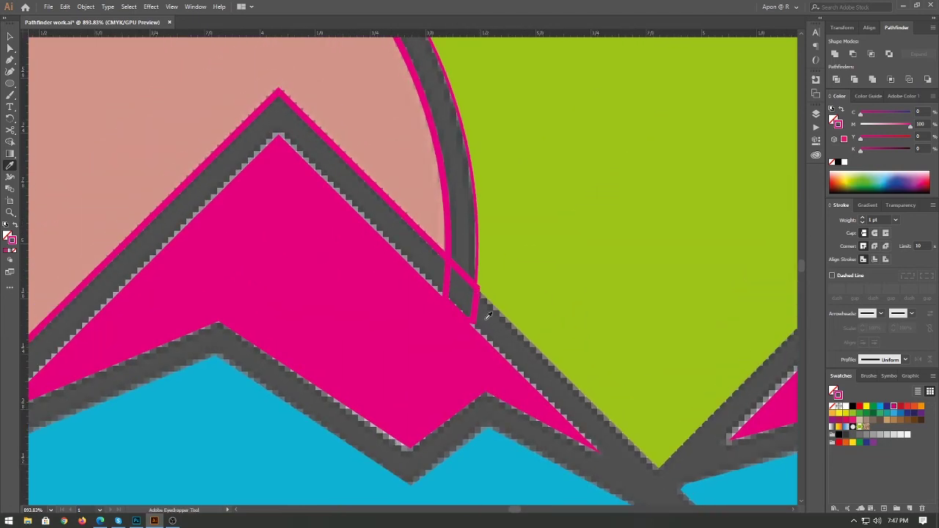
pyautogui.click(467, 291)
# Inspect the junction area and undo the last recolour.
pyautogui.press('alt')
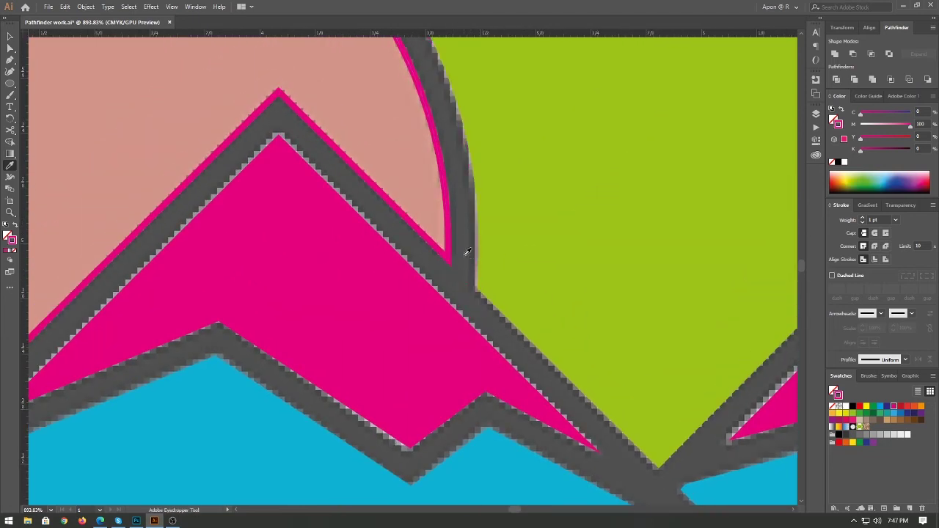
pyautogui.scroll(-2, 571, 358)
pyautogui.scroll(-1, 571, 358)
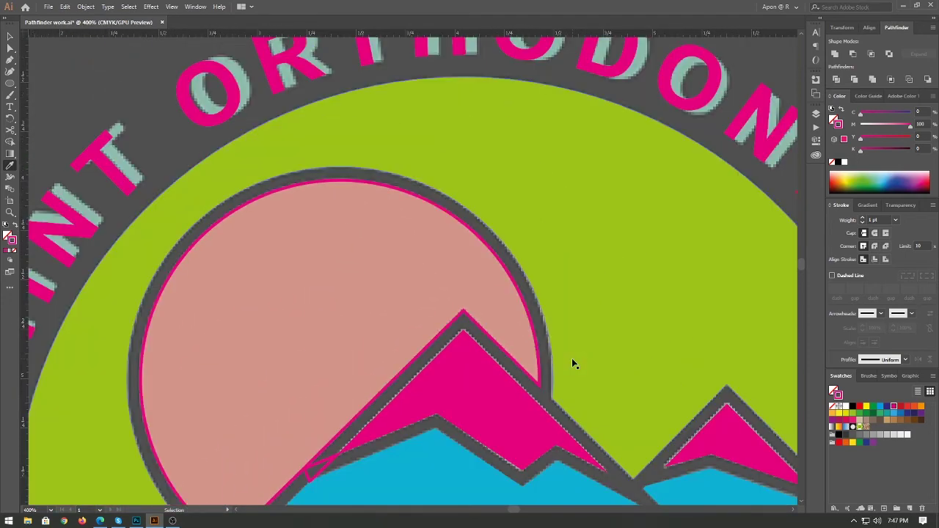
pyautogui.scroll(-3, 571, 358)
pyautogui.scroll(1, 388, 344)
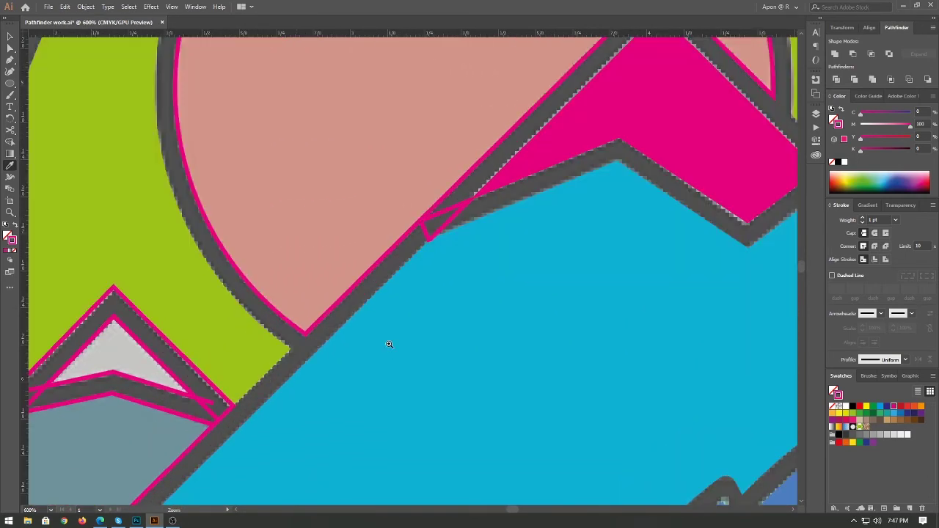
pyautogui.scroll(3, 483, 342)
pyautogui.hscroll(1, 483, 342)
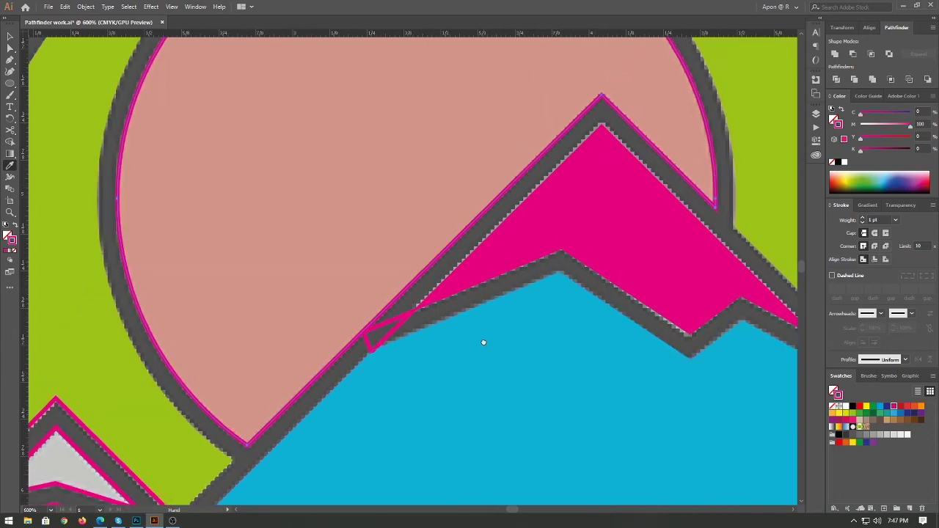
pyautogui.scroll(2, 483, 342)
pyautogui.hotkey('ctrl', 'z')
pyautogui.hotkey('ctrl', 'z')
# Select the grey-blue shape and diagonal stroked paths, delete them, then undo the deletion.
pyautogui.press('Tab')
pyautogui.scroll(-2, 301, 239)
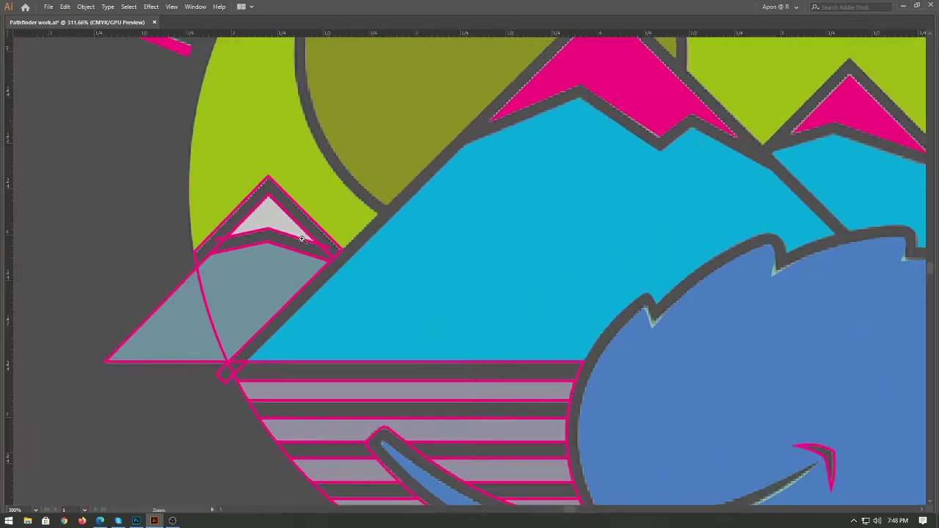
pyautogui.scroll(3, 301, 238)
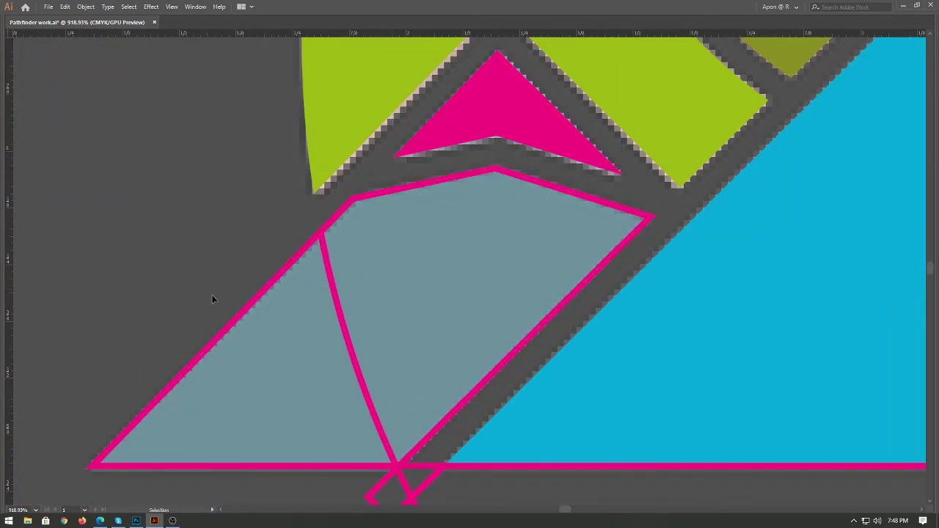
pyautogui.scroll(-2, 393, 393)
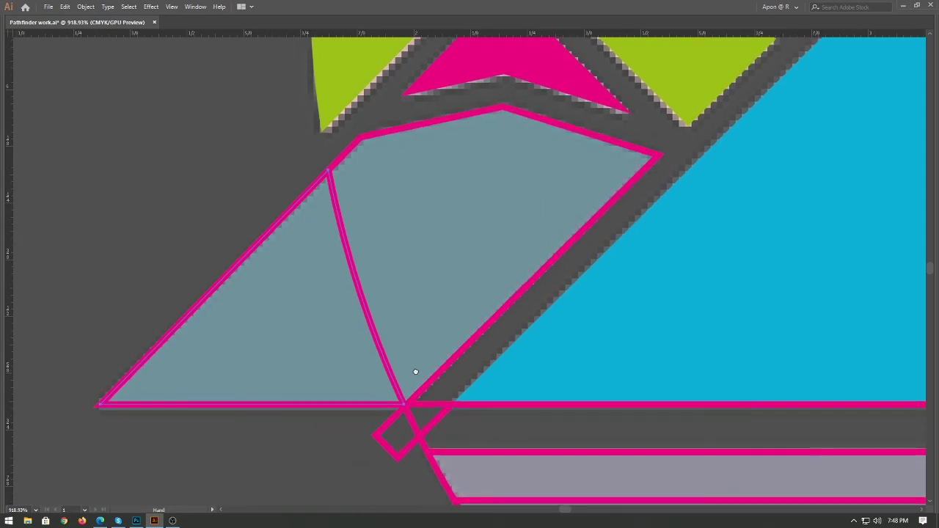
pyautogui.click(374, 131)
pyautogui.scroll(1, 388, 380)
pyautogui.scroll(2, 388, 380)
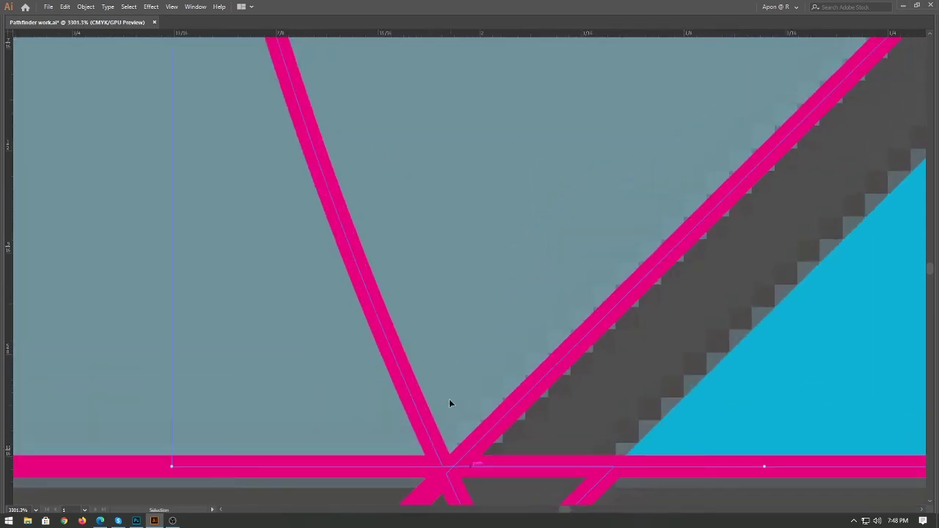
pyautogui.click(452, 465)
pyautogui.click(442, 399)
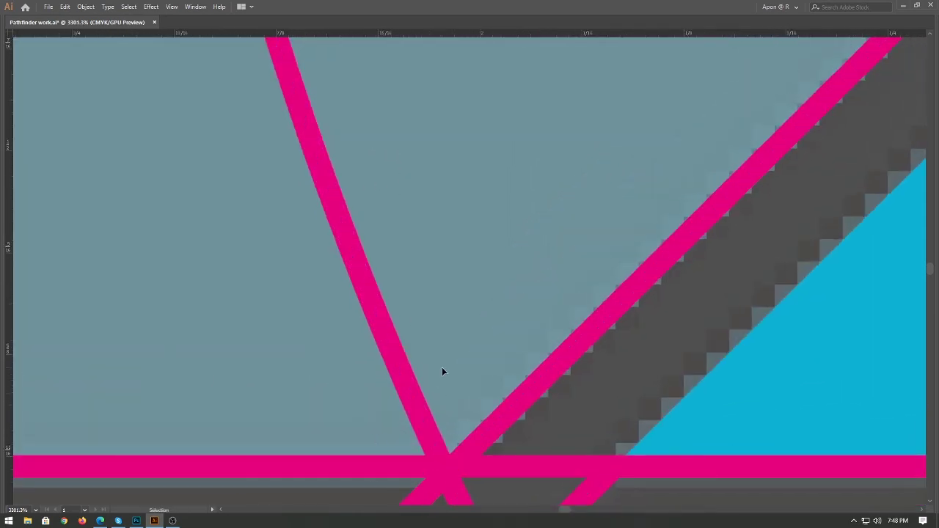
pyautogui.press('Delete')
pyautogui.hotkey('ctrl', 'z')
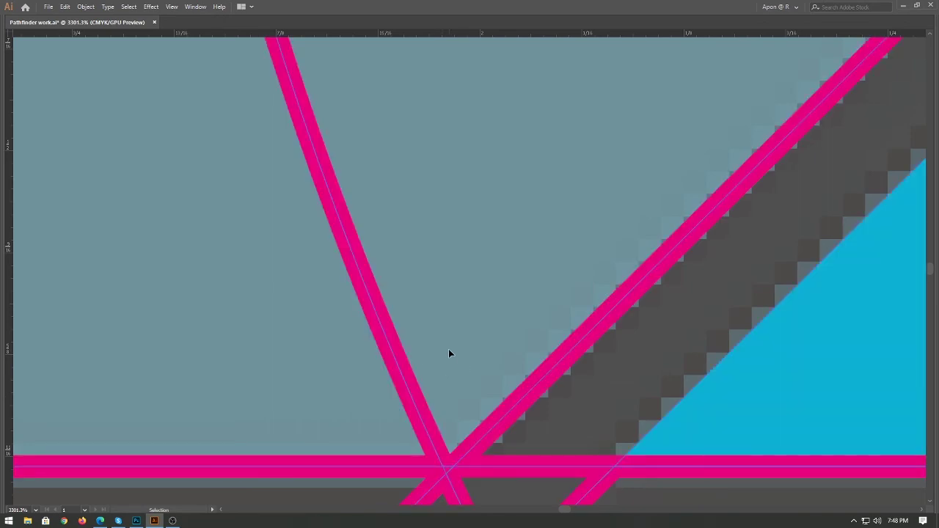
# Eyedropper the quadrilateral's fill onto the left grey-blue triangle.
pyautogui.scroll(-1, 448, 352)
pyautogui.scroll(-3, 436, 359)
pyautogui.scroll(3, 513, 235)
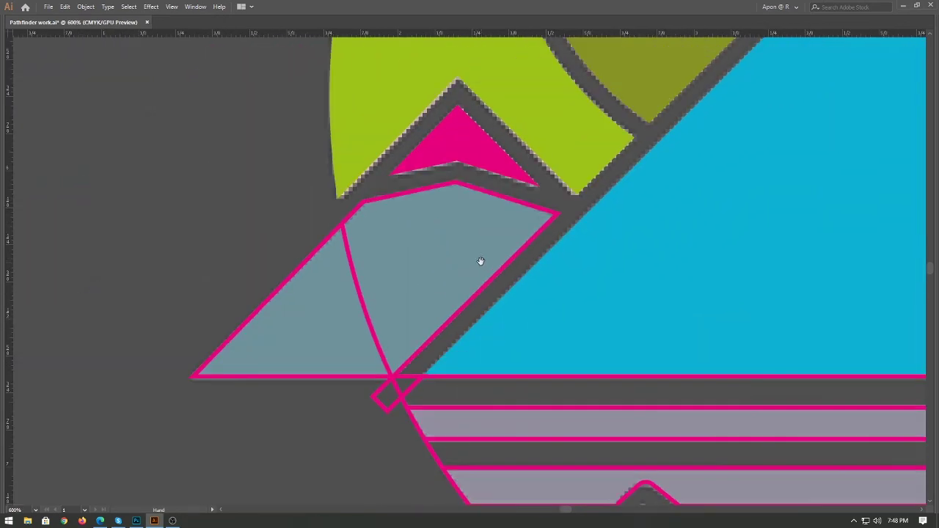
pyautogui.hscroll(3, 403, 278)
pyautogui.click(280, 322)
pyautogui.press('i')
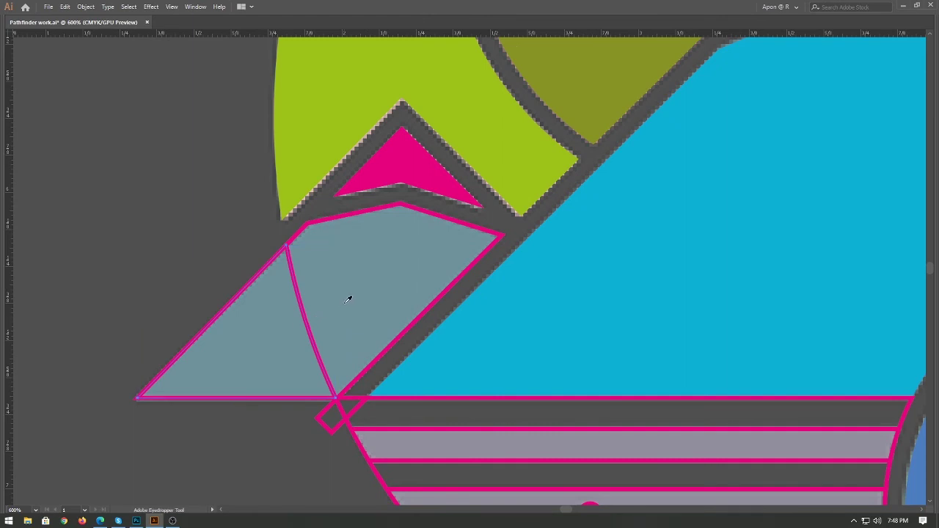
pyautogui.press('v')
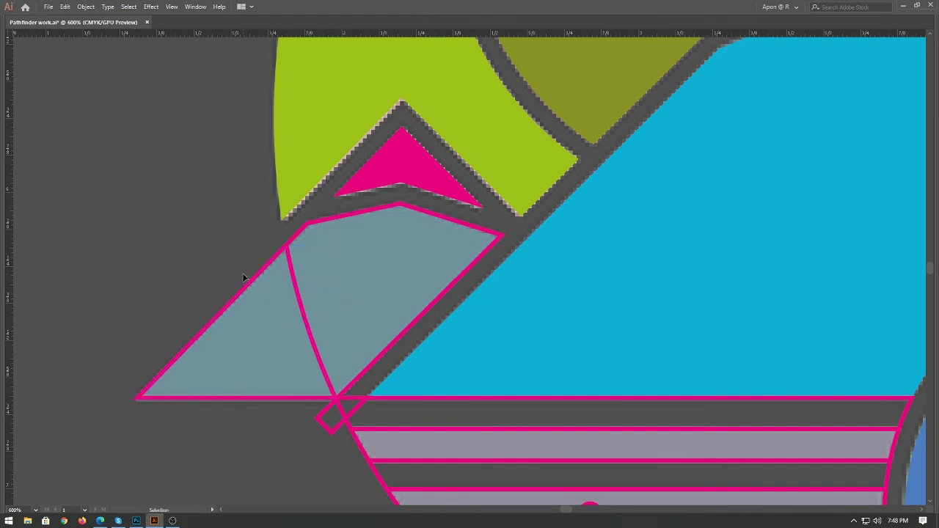
pyautogui.click(255, 288)
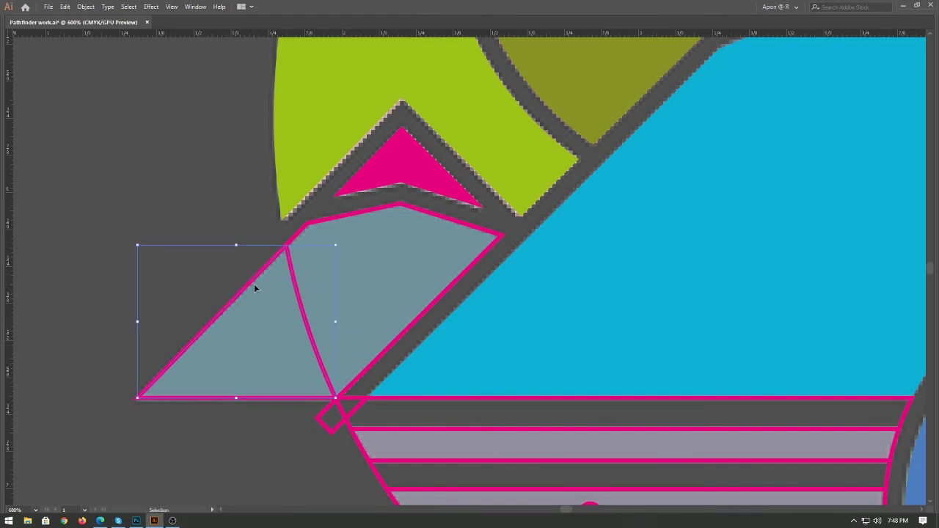
pyautogui.keyDown('shift'); pyautogui.click(315, 226); pyautogui.keyUp('shift')
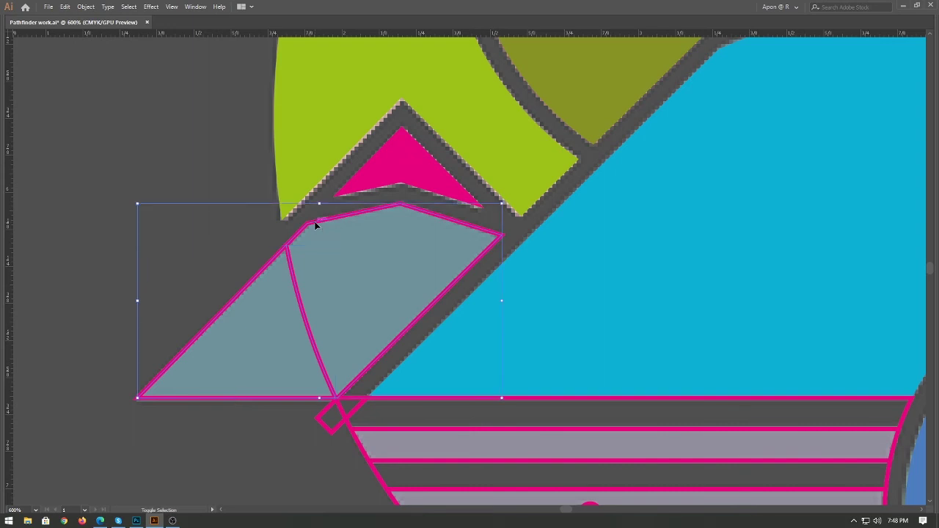
pyautogui.click(275, 275)
pyautogui.press('i')
pyautogui.click(343, 276)
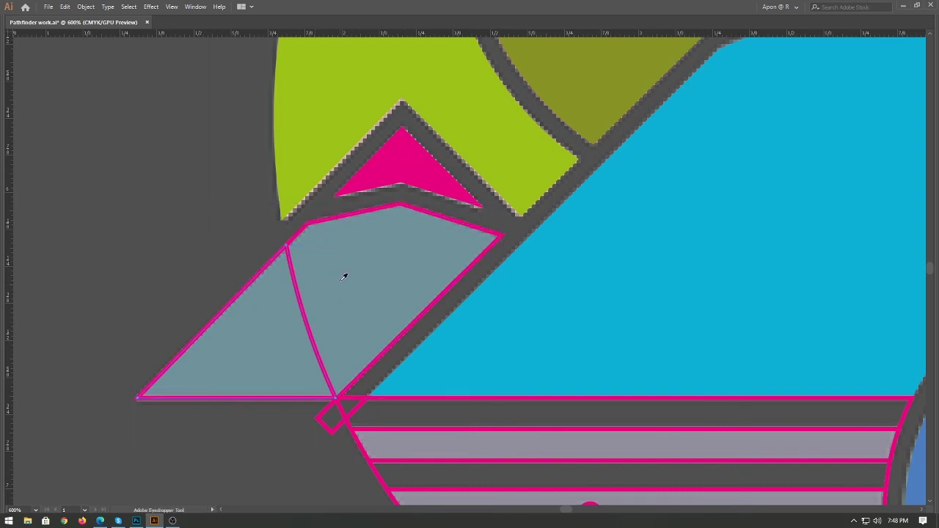
pyautogui.press('v')
pyautogui.hotkey('ctrl', 'shift', 'a')
# Shift-select the triangle and quadrilateral and merge them with Pathfinder Unite.
pyautogui.press('Tab')
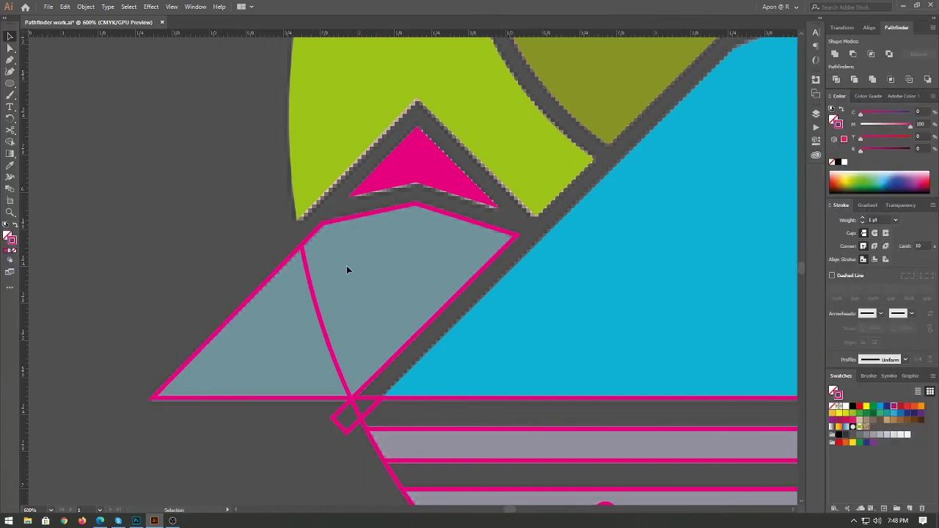
pyautogui.click(269, 281)
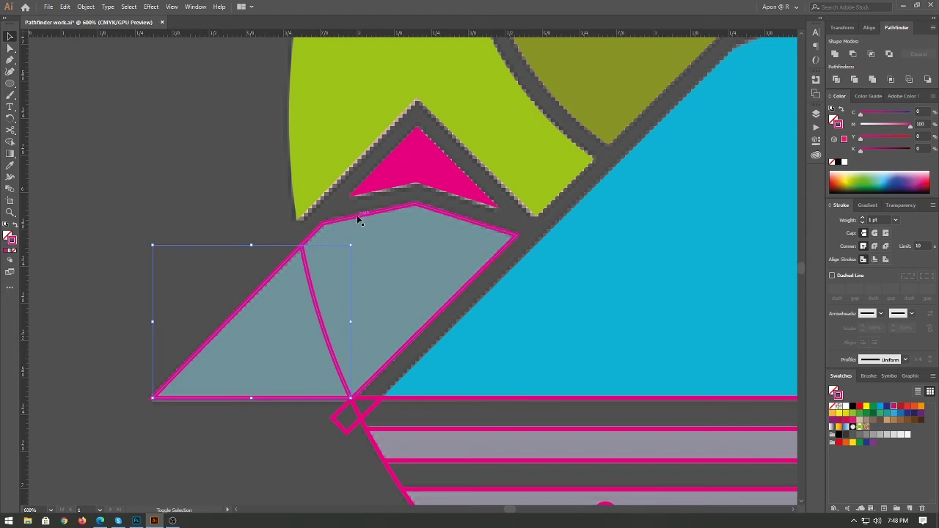
pyautogui.keyDown('shift'); pyautogui.click(359, 220); pyautogui.keyUp('shift')
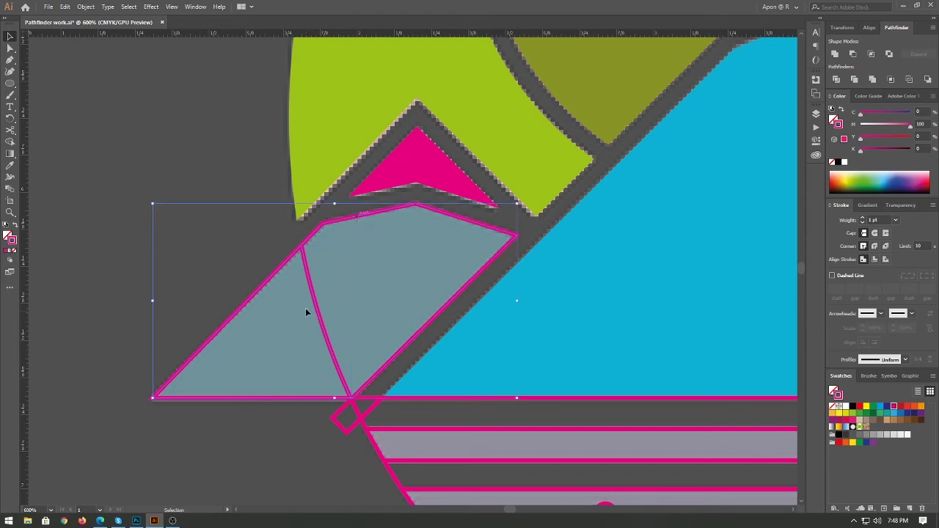
pyautogui.click(834, 55)
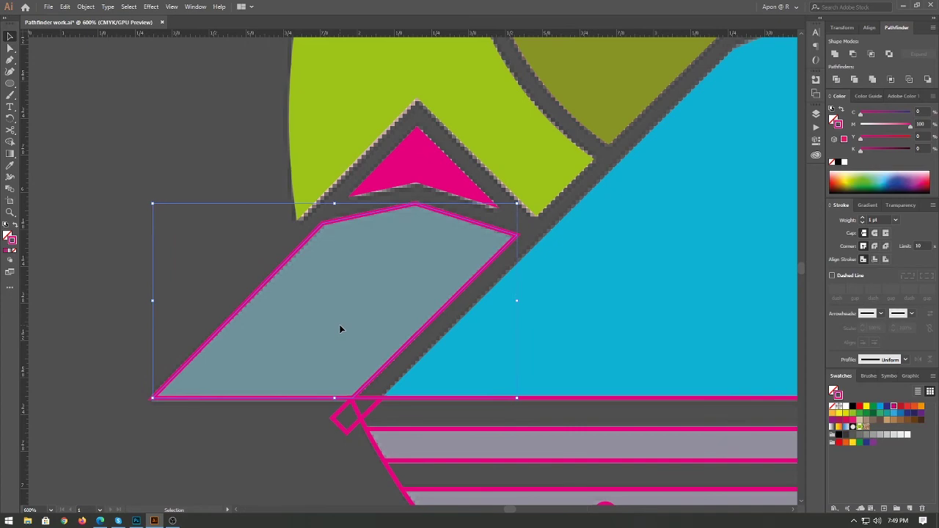
# Give the stray diamond at the stripes' corner the dark background grey.
pyautogui.scroll(-3, 339, 329)
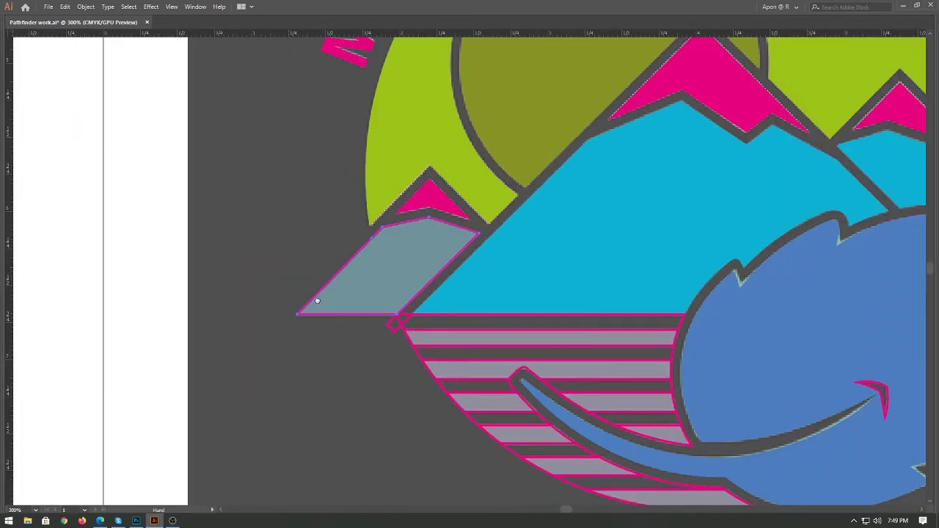
pyautogui.moveTo(854, 242); pyautogui.dragTo(650, 267)
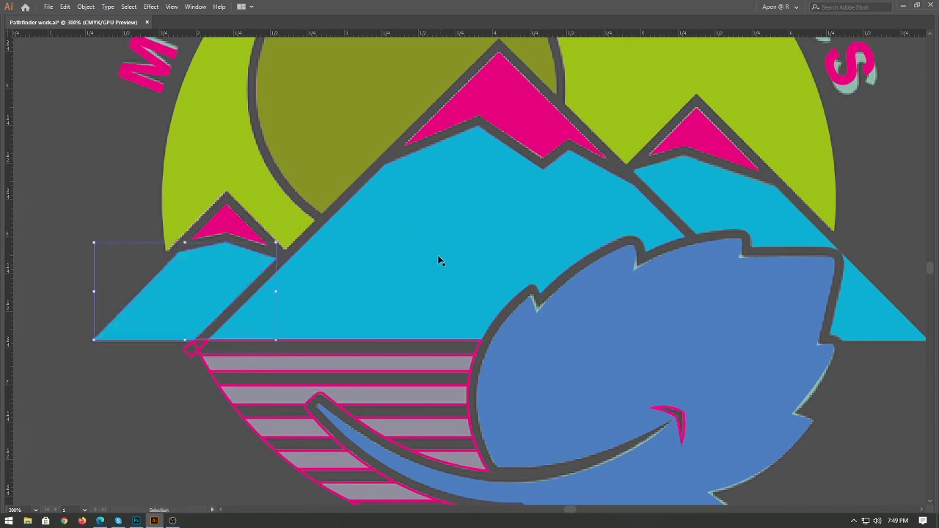
pyautogui.click(432, 258)
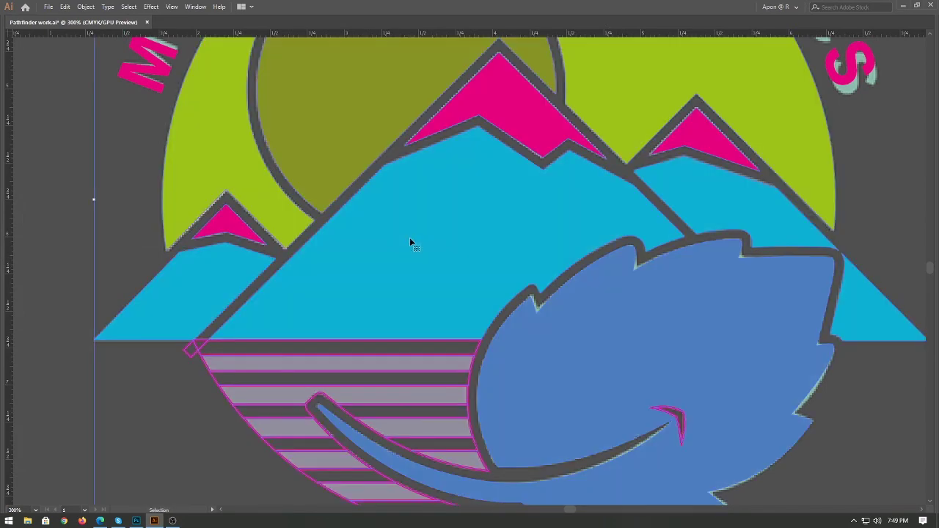
pyautogui.scroll(-2, 339, 311)
pyautogui.hscroll(-3, 340, 310)
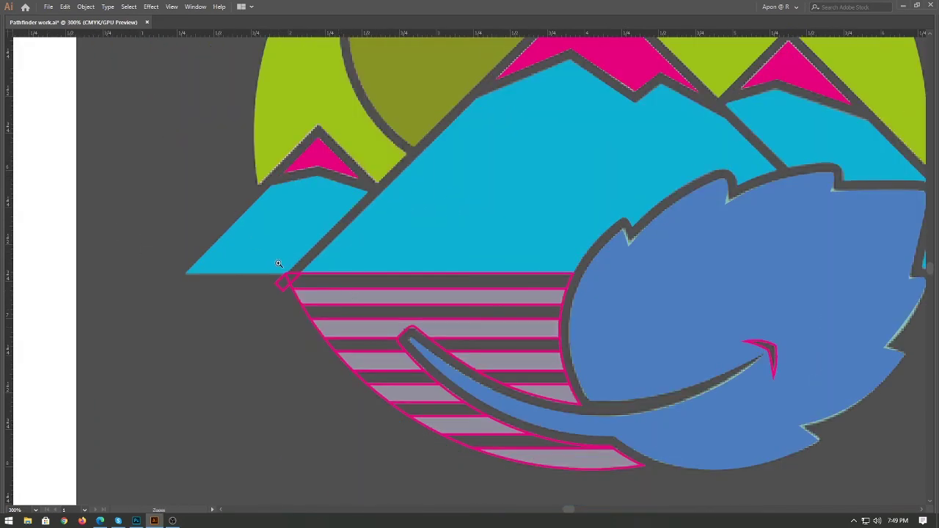
pyautogui.moveTo(278, 263); pyautogui.dragTo(307, 335)
pyautogui.press('i')
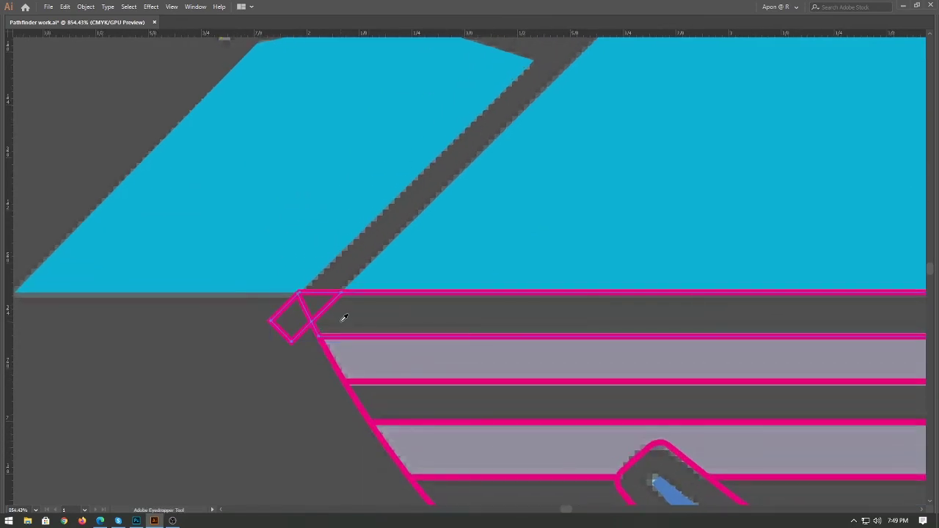
pyautogui.click(344, 317)
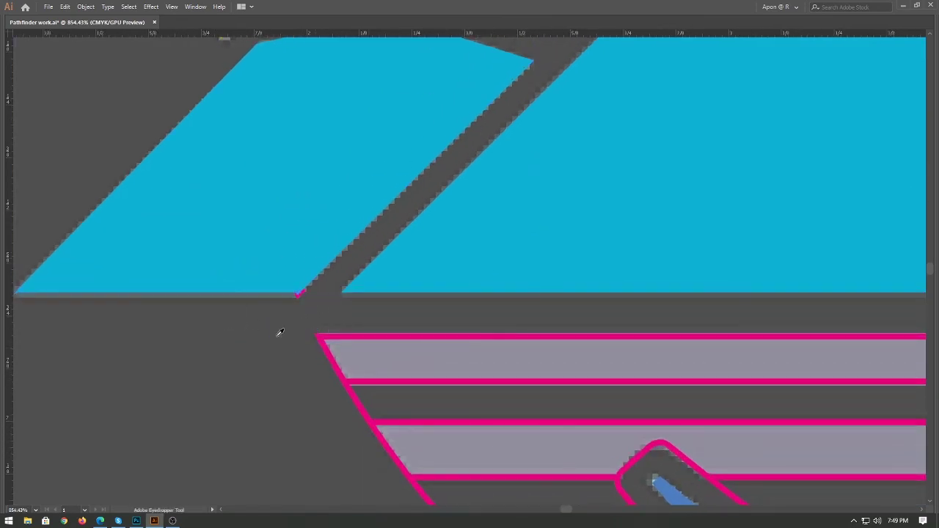
# Recolour all the horizon stripes with the peak's magenta.
pyautogui.scroll(-2, 316, 315)
pyautogui.click(241, 341)
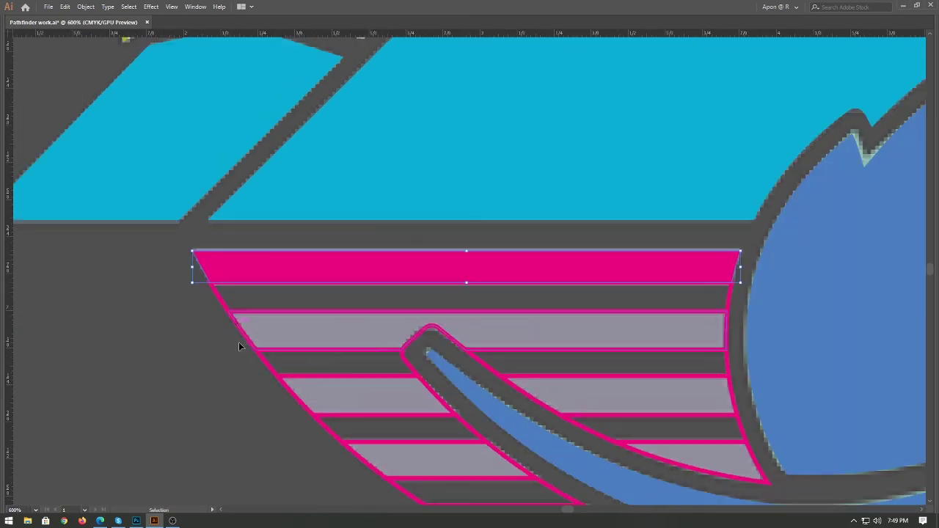
pyautogui.click(691, 450)
pyautogui.moveTo(692, 451); pyautogui.dragTo(614, 272)
pyautogui.keyDown('shift'); pyautogui.click(270, 459); pyautogui.keyUp('shift')
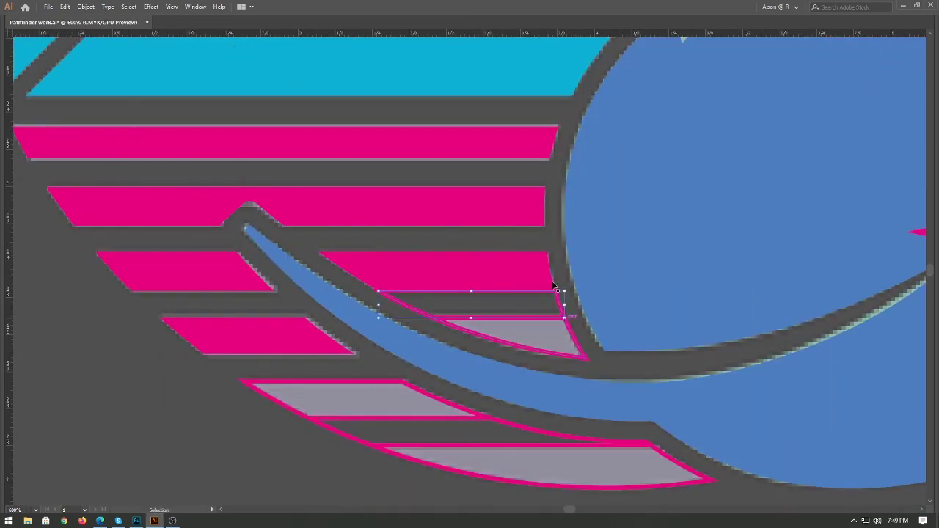
pyautogui.scroll(-2, 704, 275)
pyautogui.scroll(-5, 517, 239)
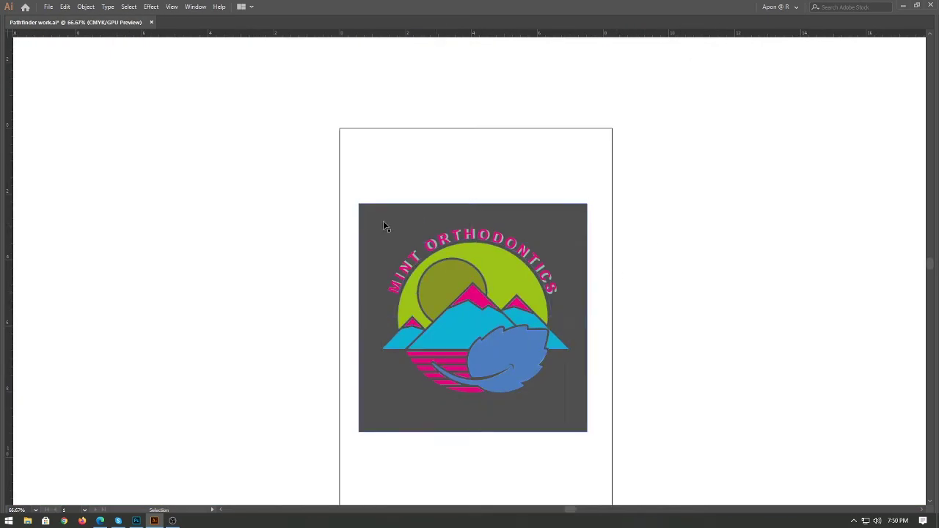
# Move the reference image beside the artboard and zoom out so both logos show.
pyautogui.moveTo(383, 221)
pyautogui.mouseDown()
pyautogui.moveTo(712, 221)
pyautogui.moveTo(604, 221)
pyautogui.mouseUp()
pyautogui.scroll(2, 576, 313)
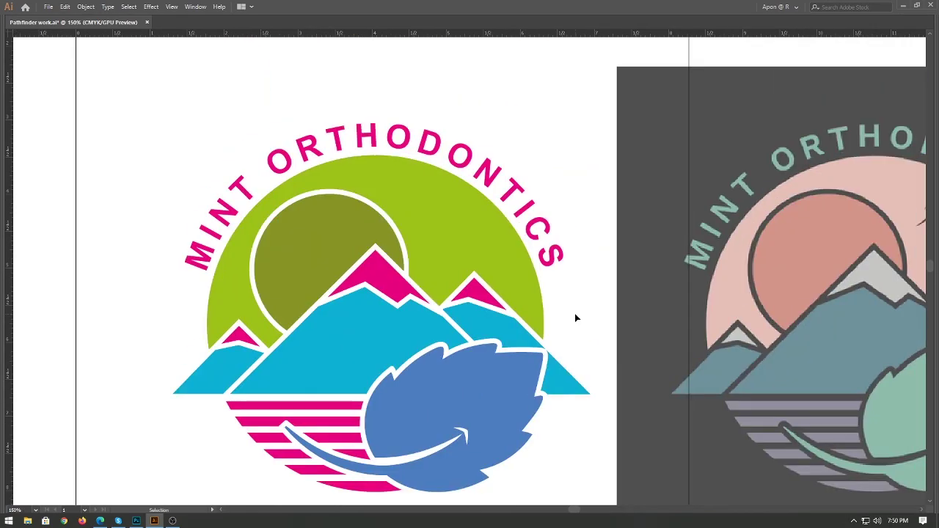
pyautogui.press('Tab')
pyautogui.press('i')
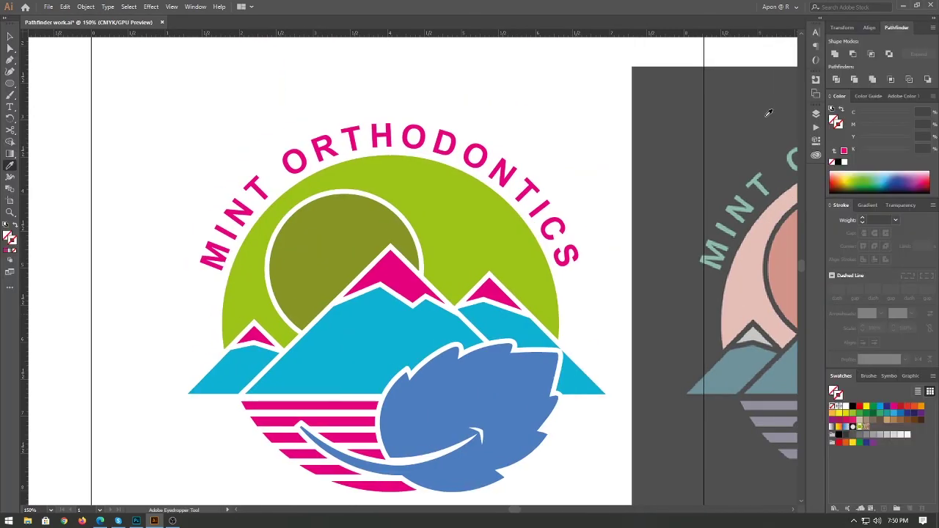
pyautogui.click(844, 27)
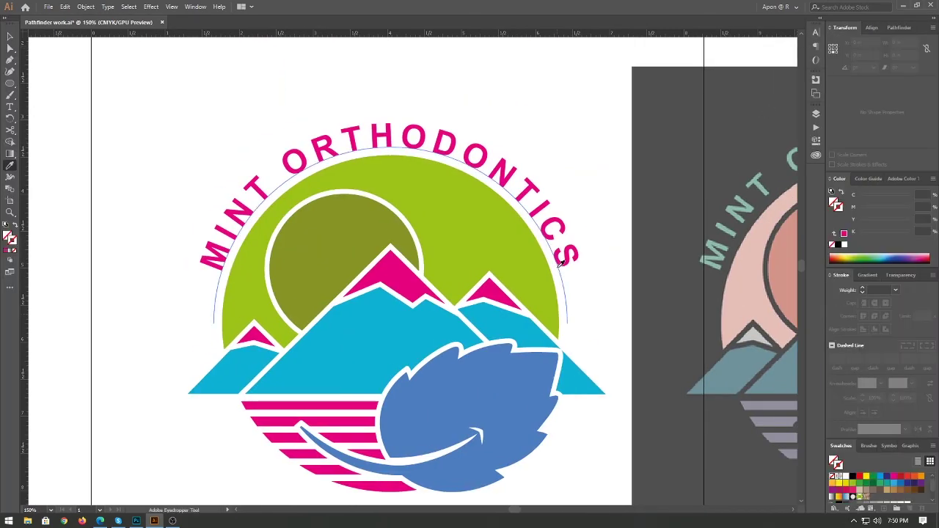
pyautogui.moveTo(624, 330); pyautogui.dragTo(498, 309)
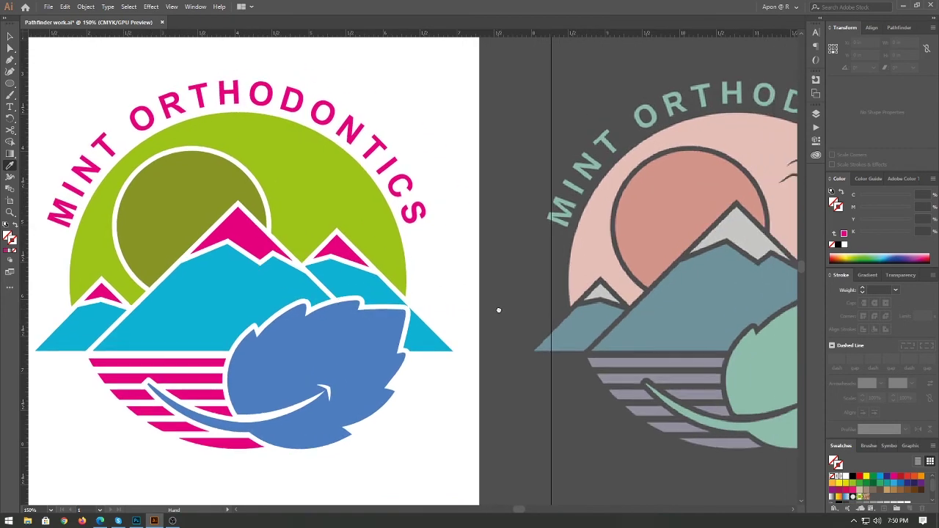
pyautogui.hotkey('ctrl', '-')
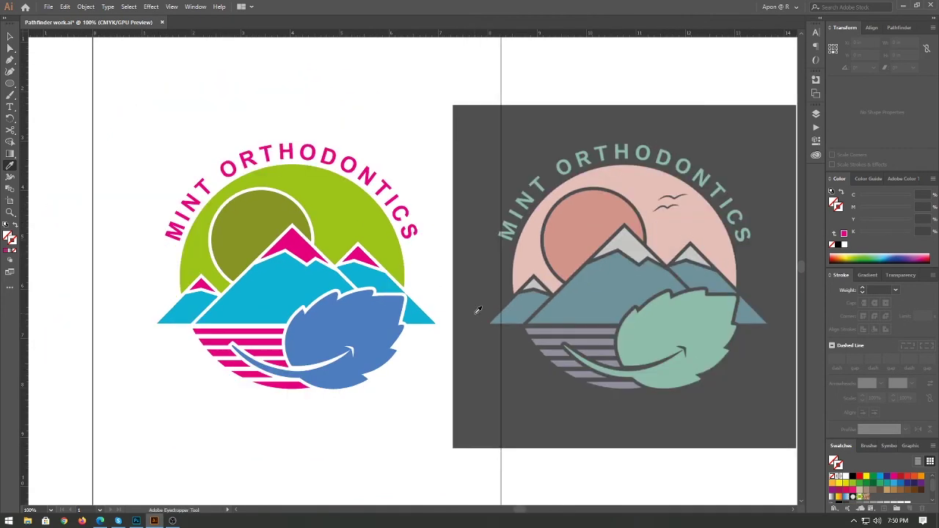
pyautogui.press('v')
# Recolor the background circle pink and the sun salmon, sampled from the reference.
pyautogui.click(329, 194)
pyautogui.press('i')
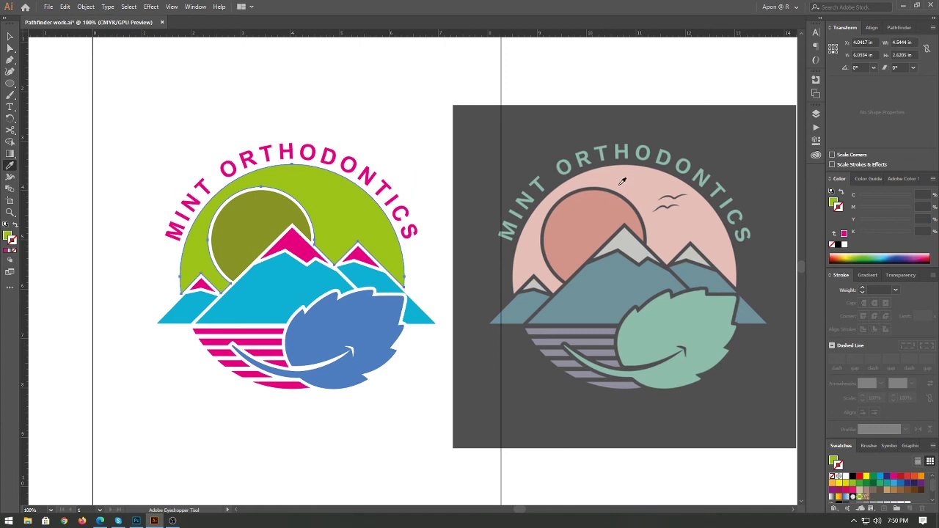
pyautogui.click(621, 184)
pyautogui.keyDown('ctrl'); pyautogui.click(247, 205); pyautogui.keyUp('ctrl')
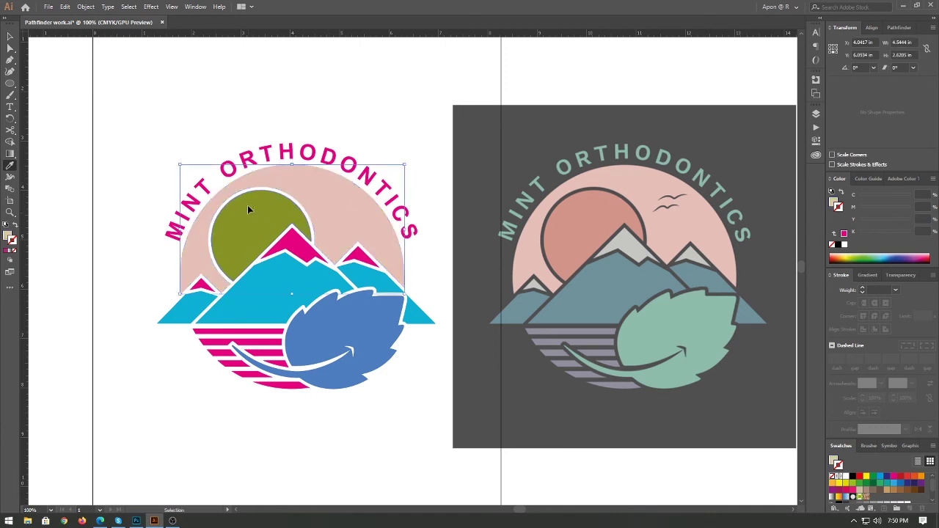
pyautogui.click(587, 220)
# Recolor the three peaks with the reference grey, then select the cyan mountains.
pyautogui.click(359, 253)
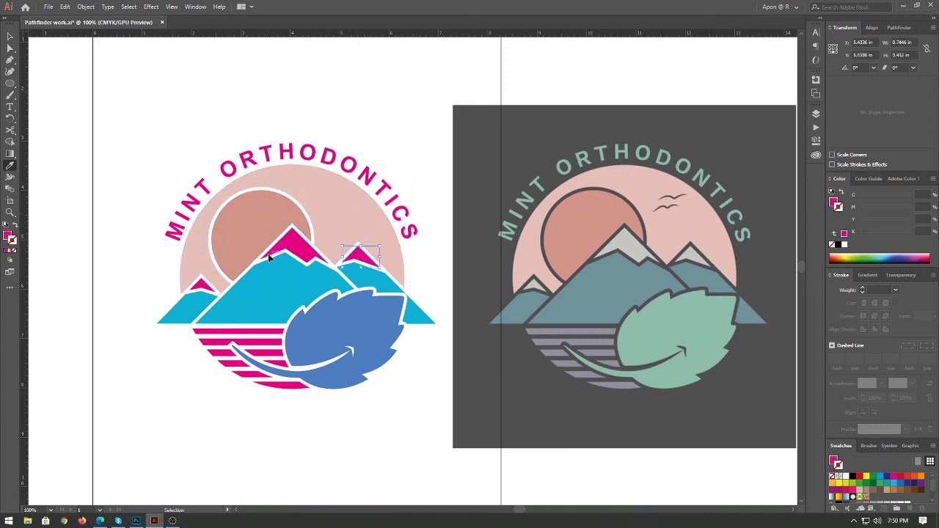
pyautogui.keyDown('shift'); pyautogui.click(294, 238); pyautogui.keyUp('shift')
pyautogui.keyDown('shift'); pyautogui.click(199, 287); pyautogui.keyUp('shift')
pyautogui.click(635, 233)
pyautogui.keyDown('ctrl'); pyautogui.click(269, 277); pyautogui.keyUp('ctrl')
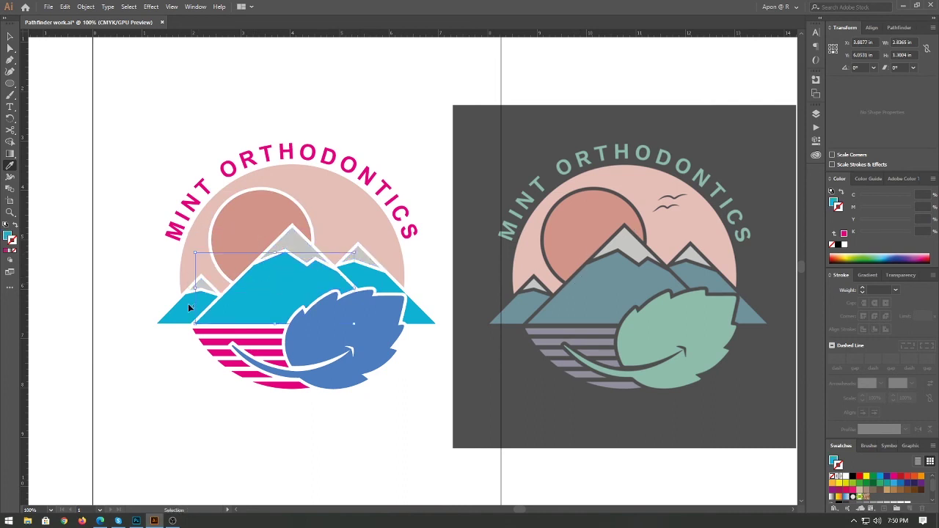
pyautogui.keyDown('ctrl'); pyautogui.keyDown('shift'); pyautogui.click(184, 304); pyautogui.keyUp('shift'); pyautogui.keyUp('ctrl')
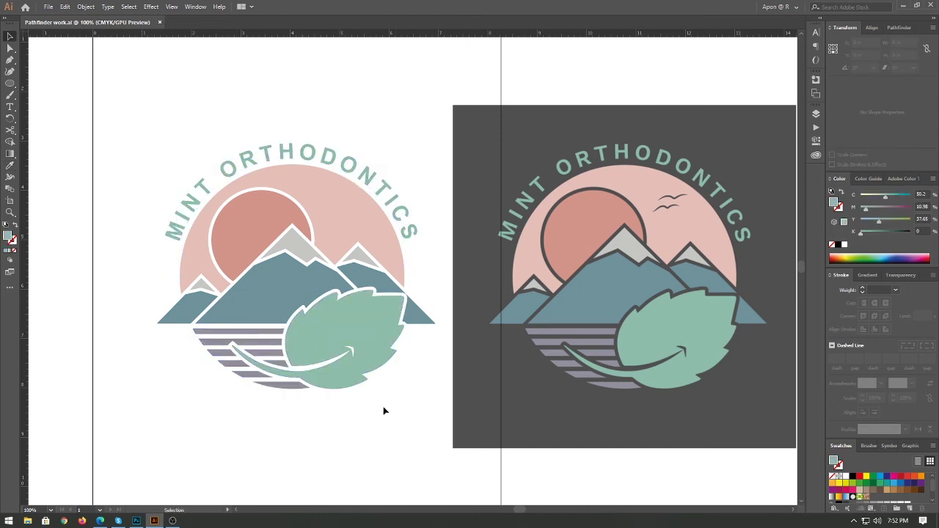
# Draw a rectangle covering the whole logo.
pyautogui.press('m')
pyautogui.keyDown('ctrl'); pyautogui.click(357, 218); pyautogui.keyUp('ctrl')
pyautogui.keyDown('ctrl'); pyautogui.click(335, 134); pyautogui.keyUp('ctrl')
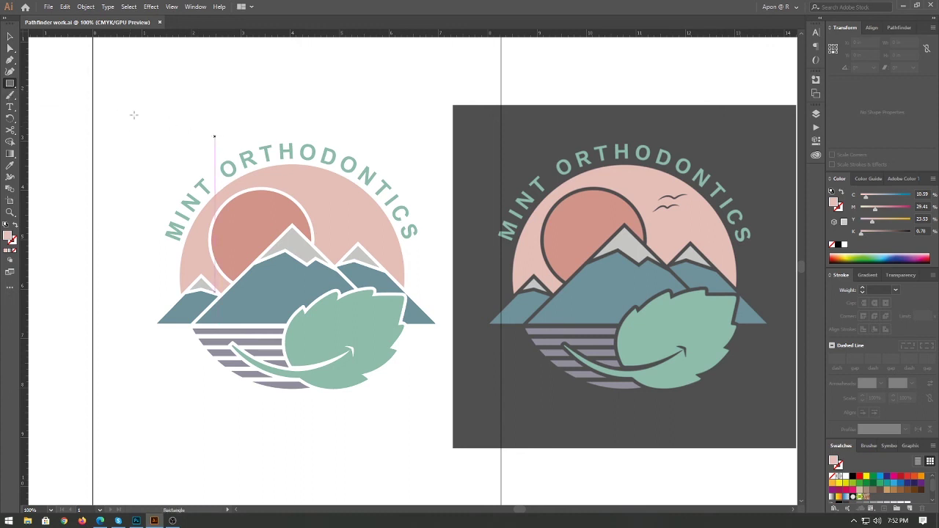
pyautogui.moveTo(129, 112); pyautogui.dragTo(445, 398)
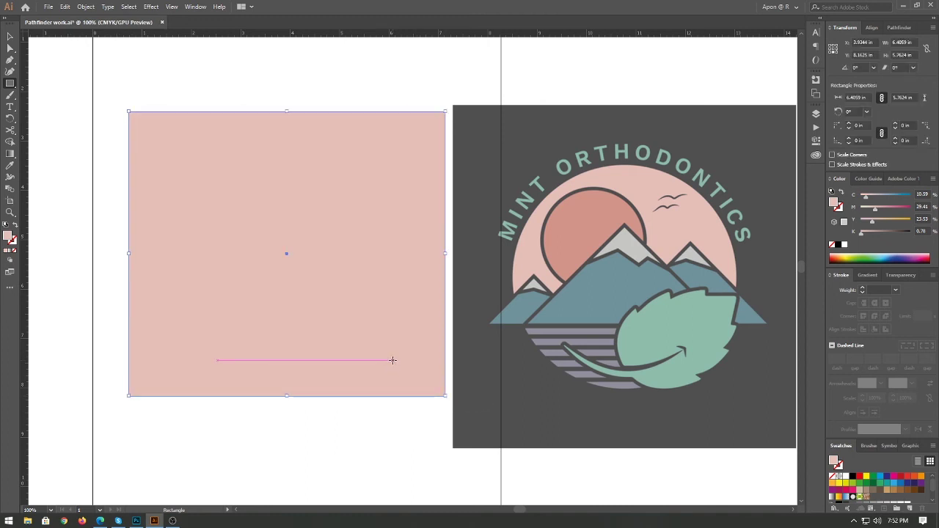
# Fill the rectangle with the reference's dark grey and send it behind the logo.
pyautogui.press('i')
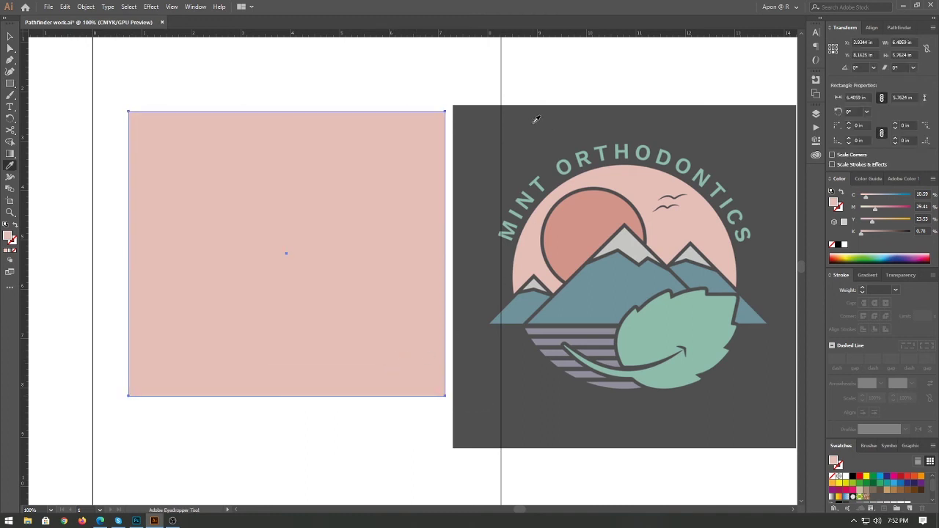
pyautogui.click(535, 120)
pyautogui.hotkey('ctrl', 'shift', '[')
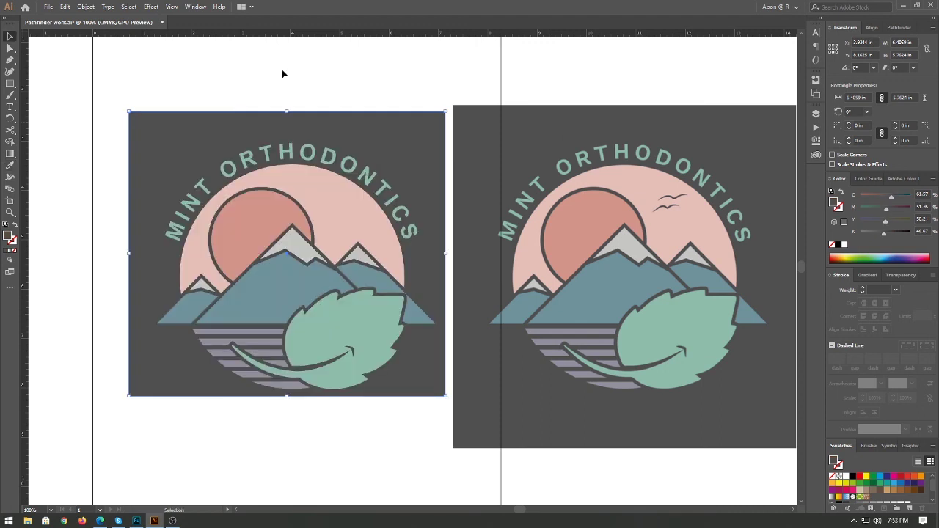
pyautogui.click(497, 81)
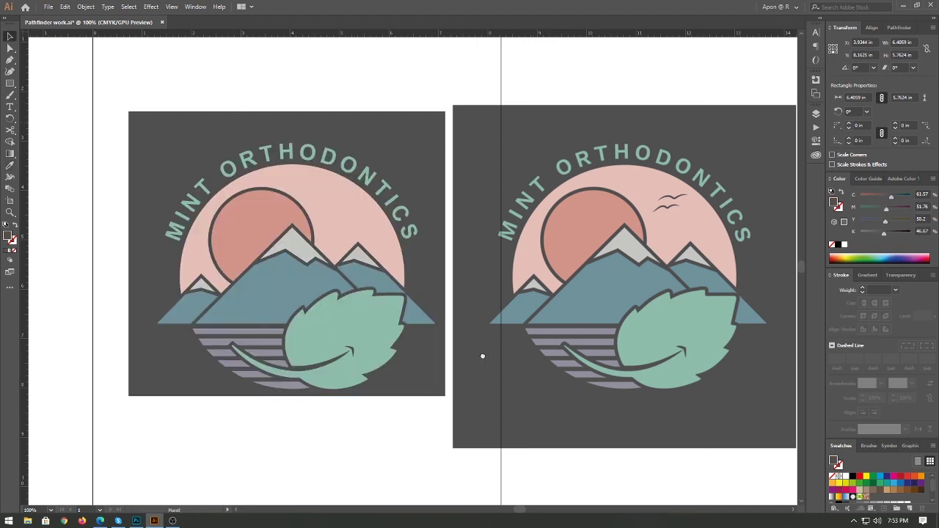
pyautogui.scroll(-1, 482, 357)
pyautogui.moveTo(317, 457); pyautogui.dragTo(323, 367)
pyautogui.click(896, 27)
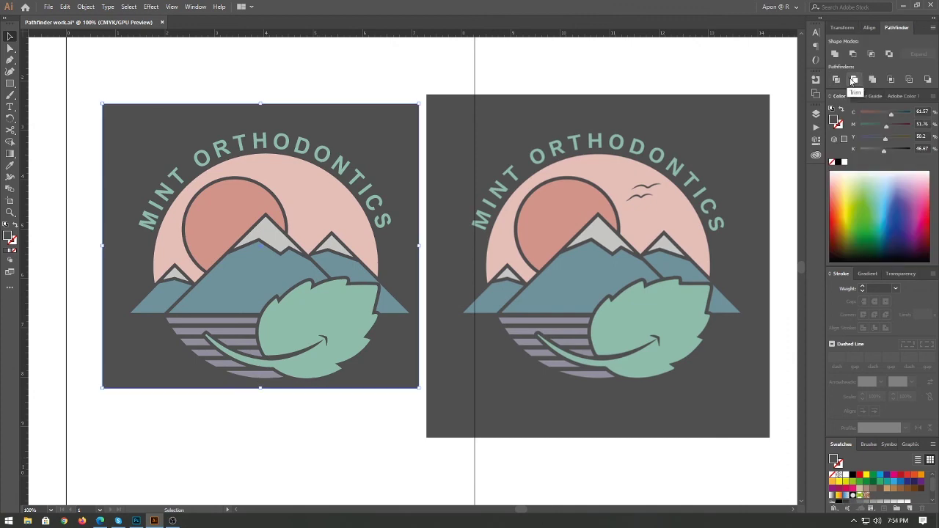